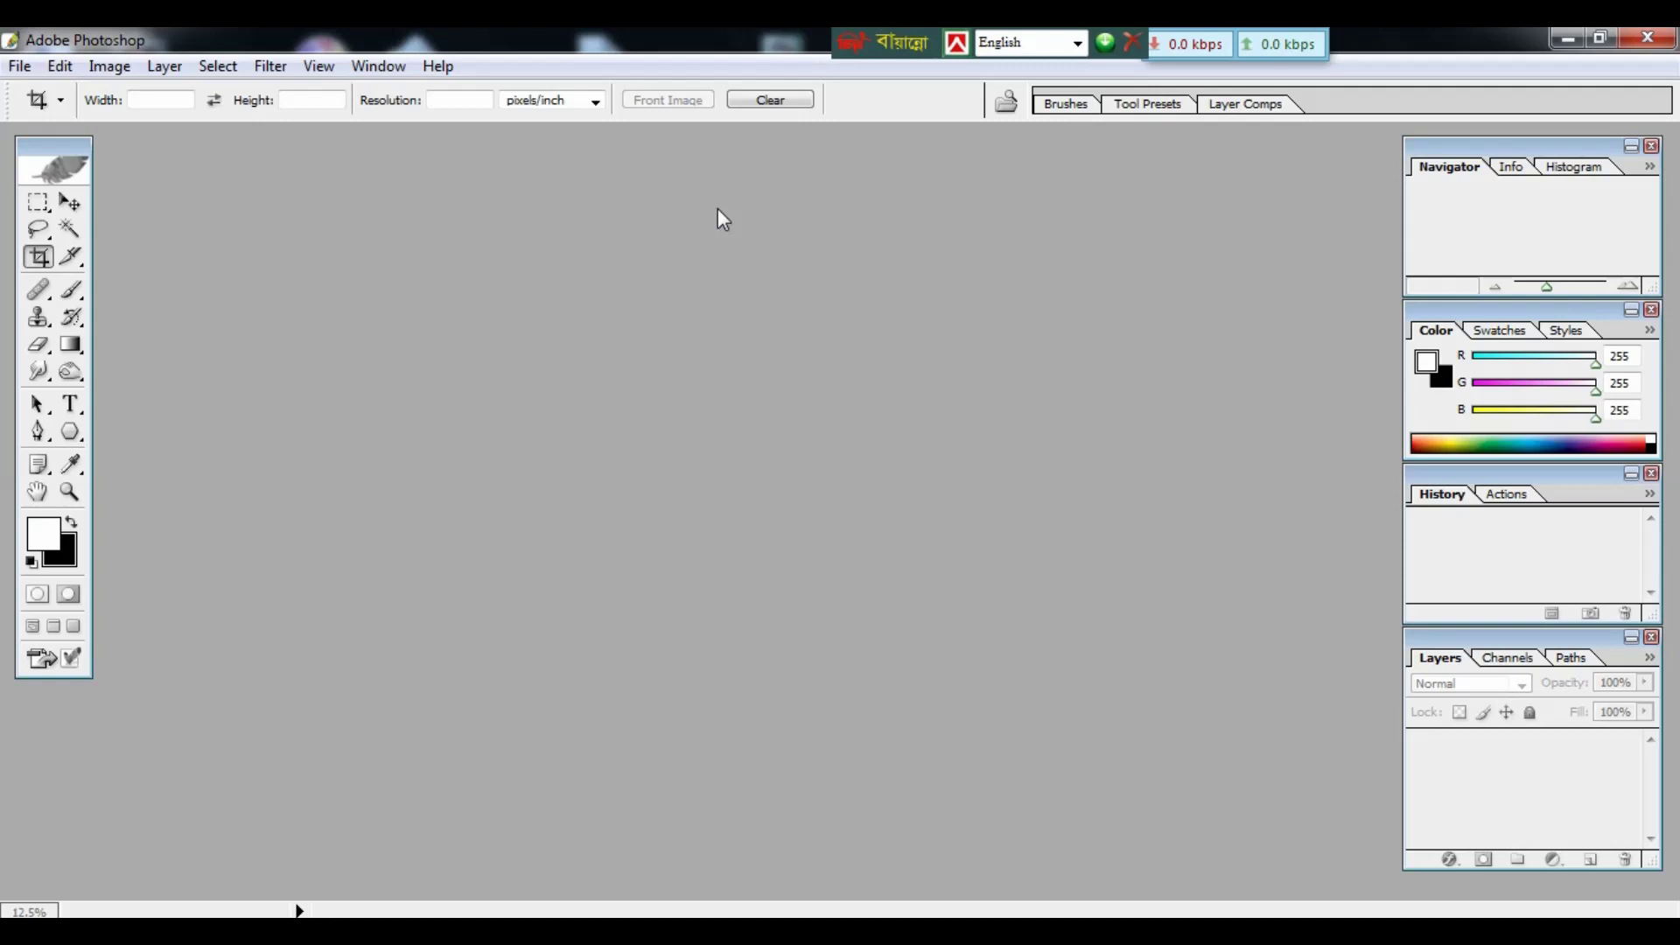
Create a new A4 document at 300 pixels/inch.
key(ctrl+n)
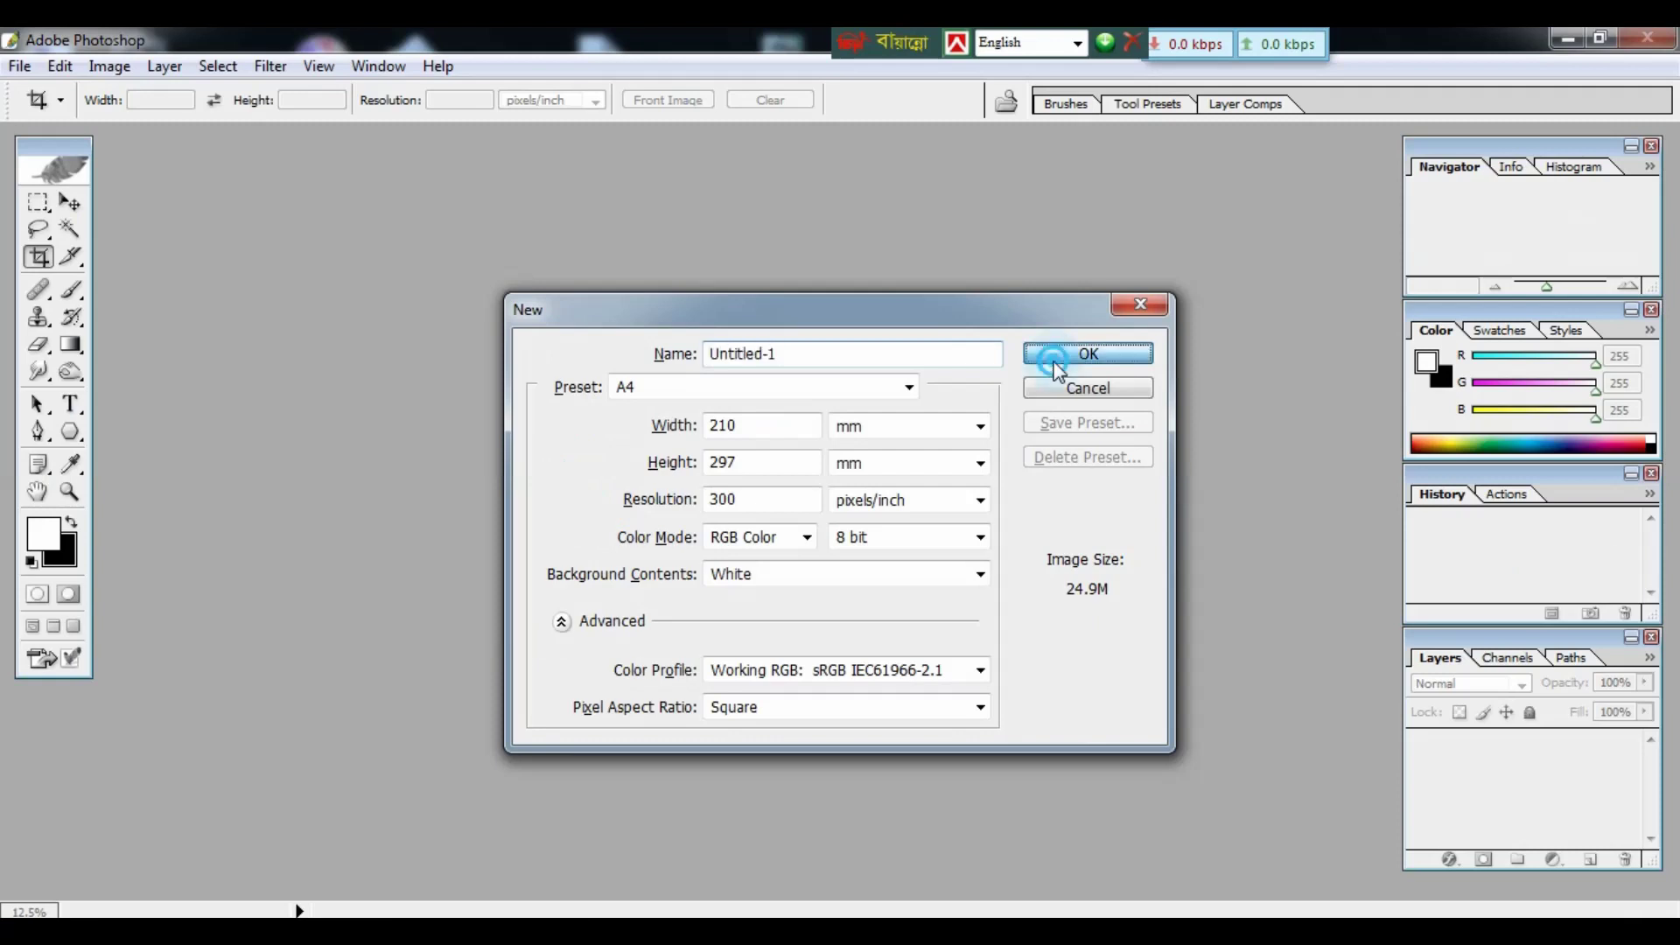
click(1636, 306)
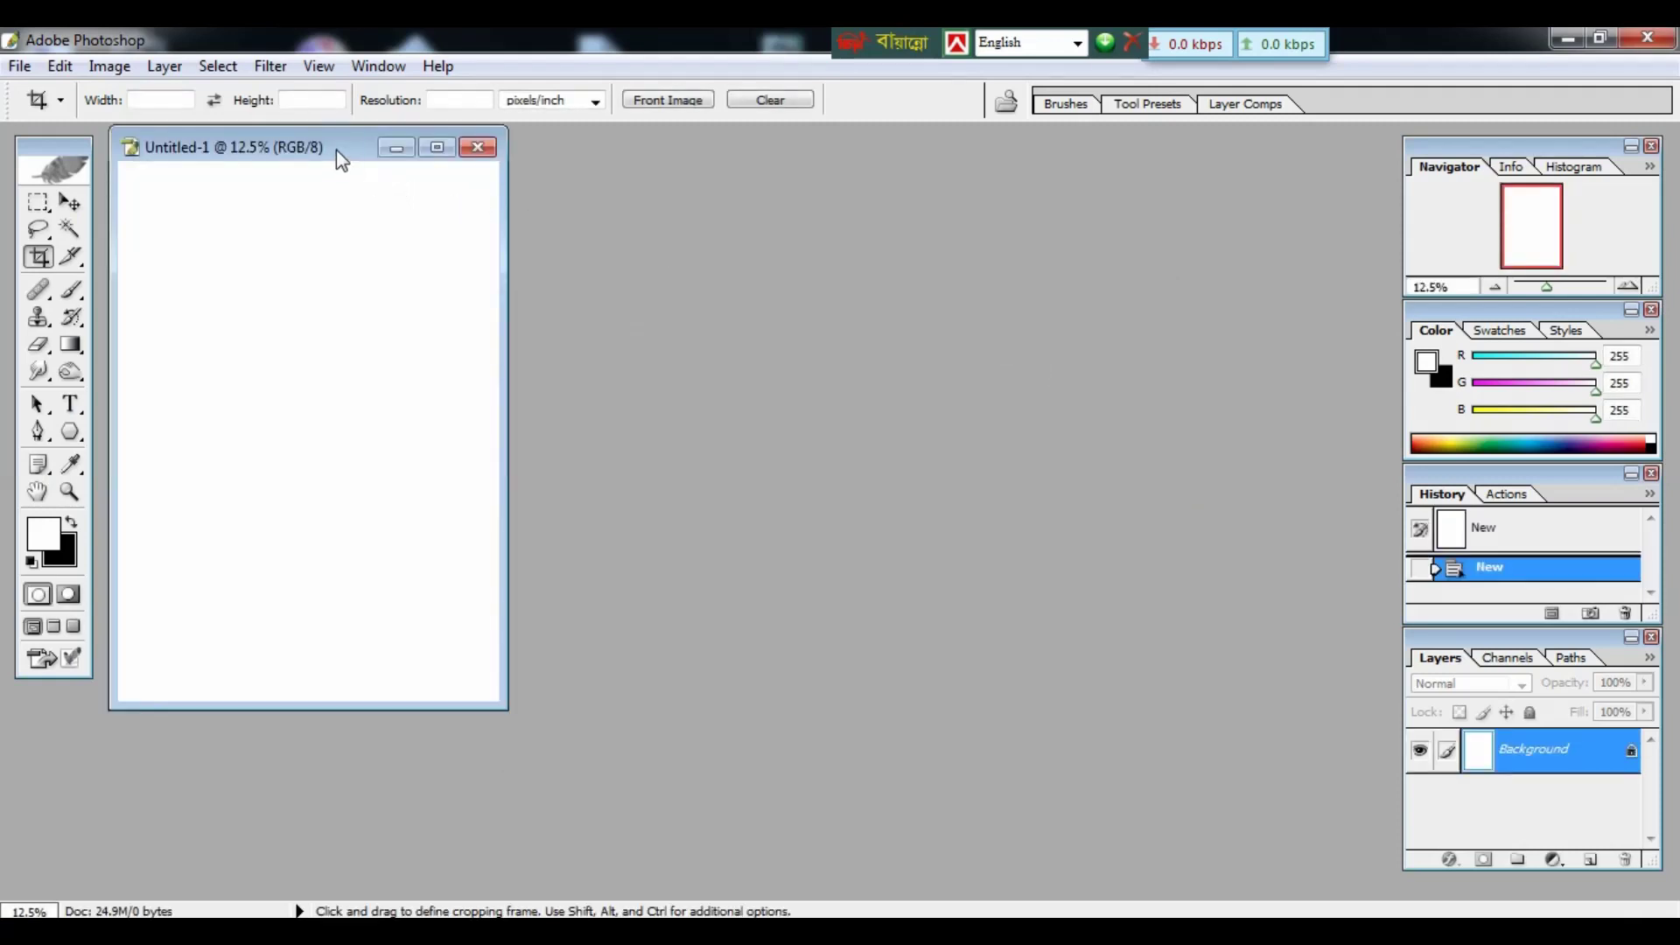
drag(337, 151, 586, 229)
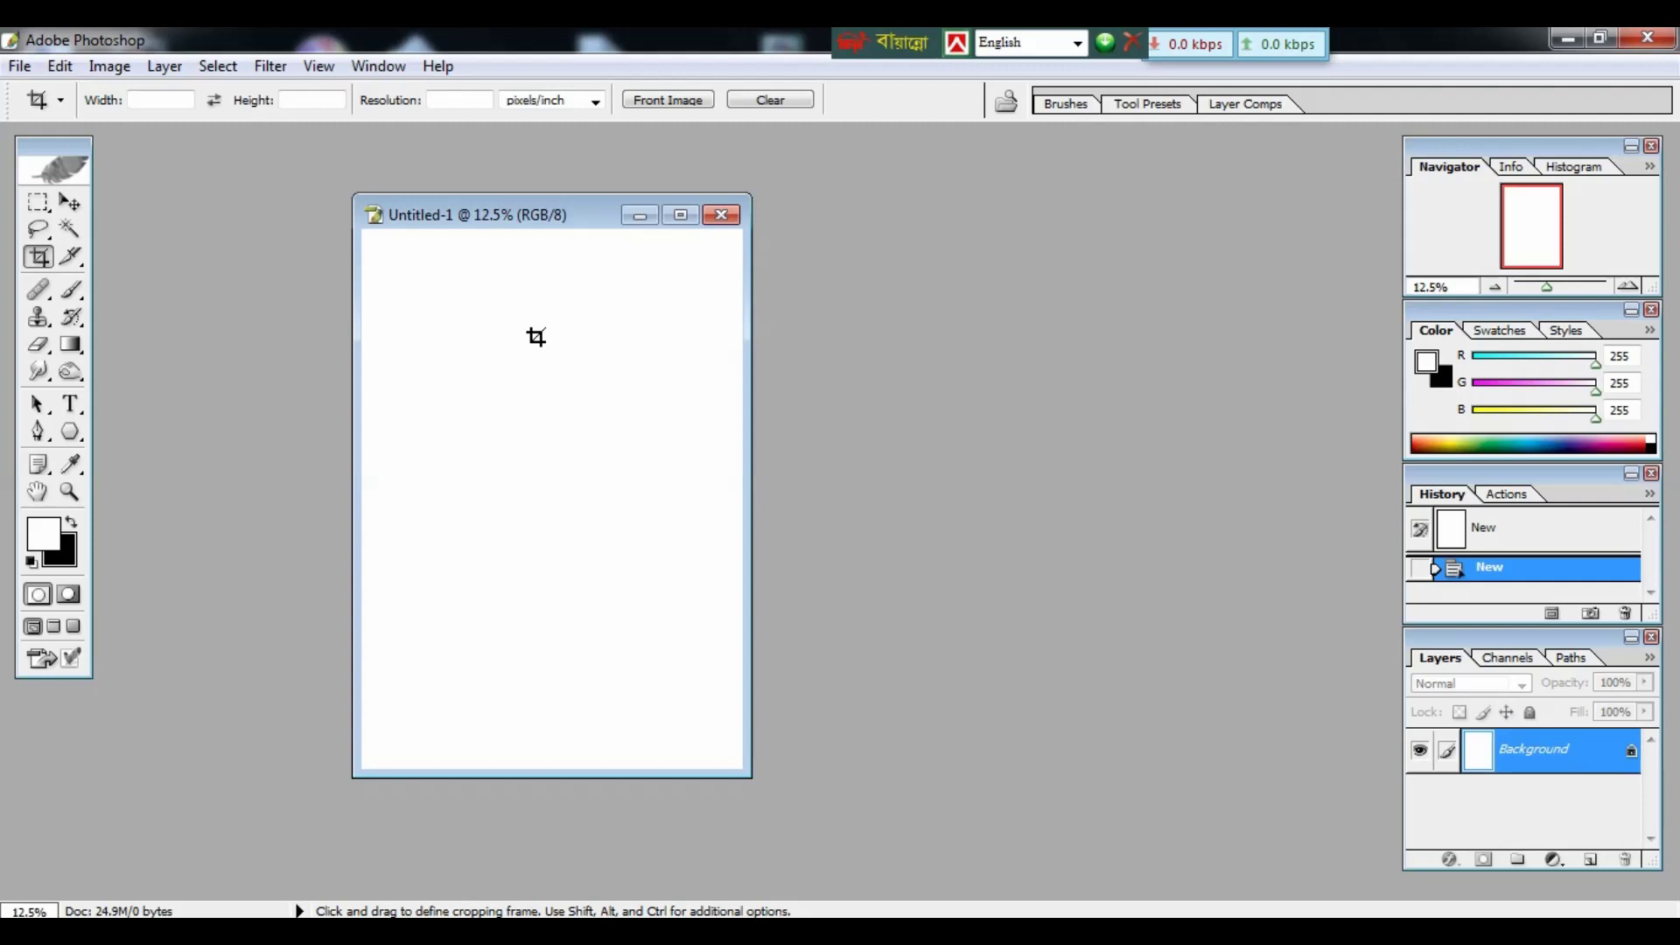
Crop the page to a small area near its top and zoom the view to 50%.
drag(494, 340, 570, 399)
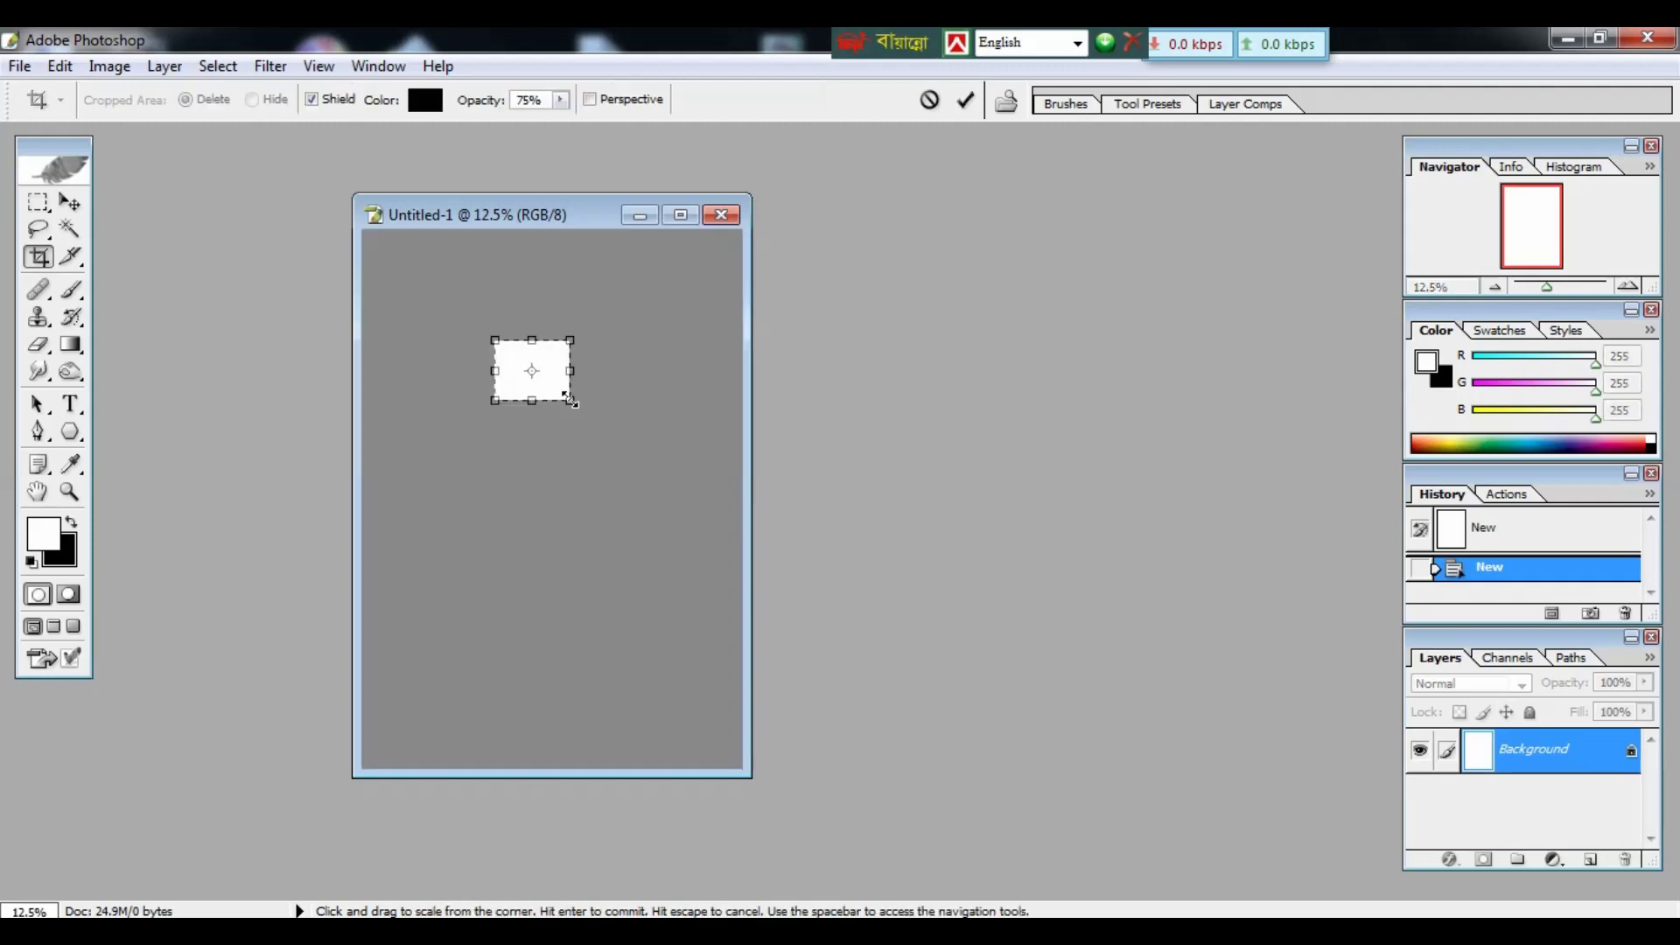
key(Return)
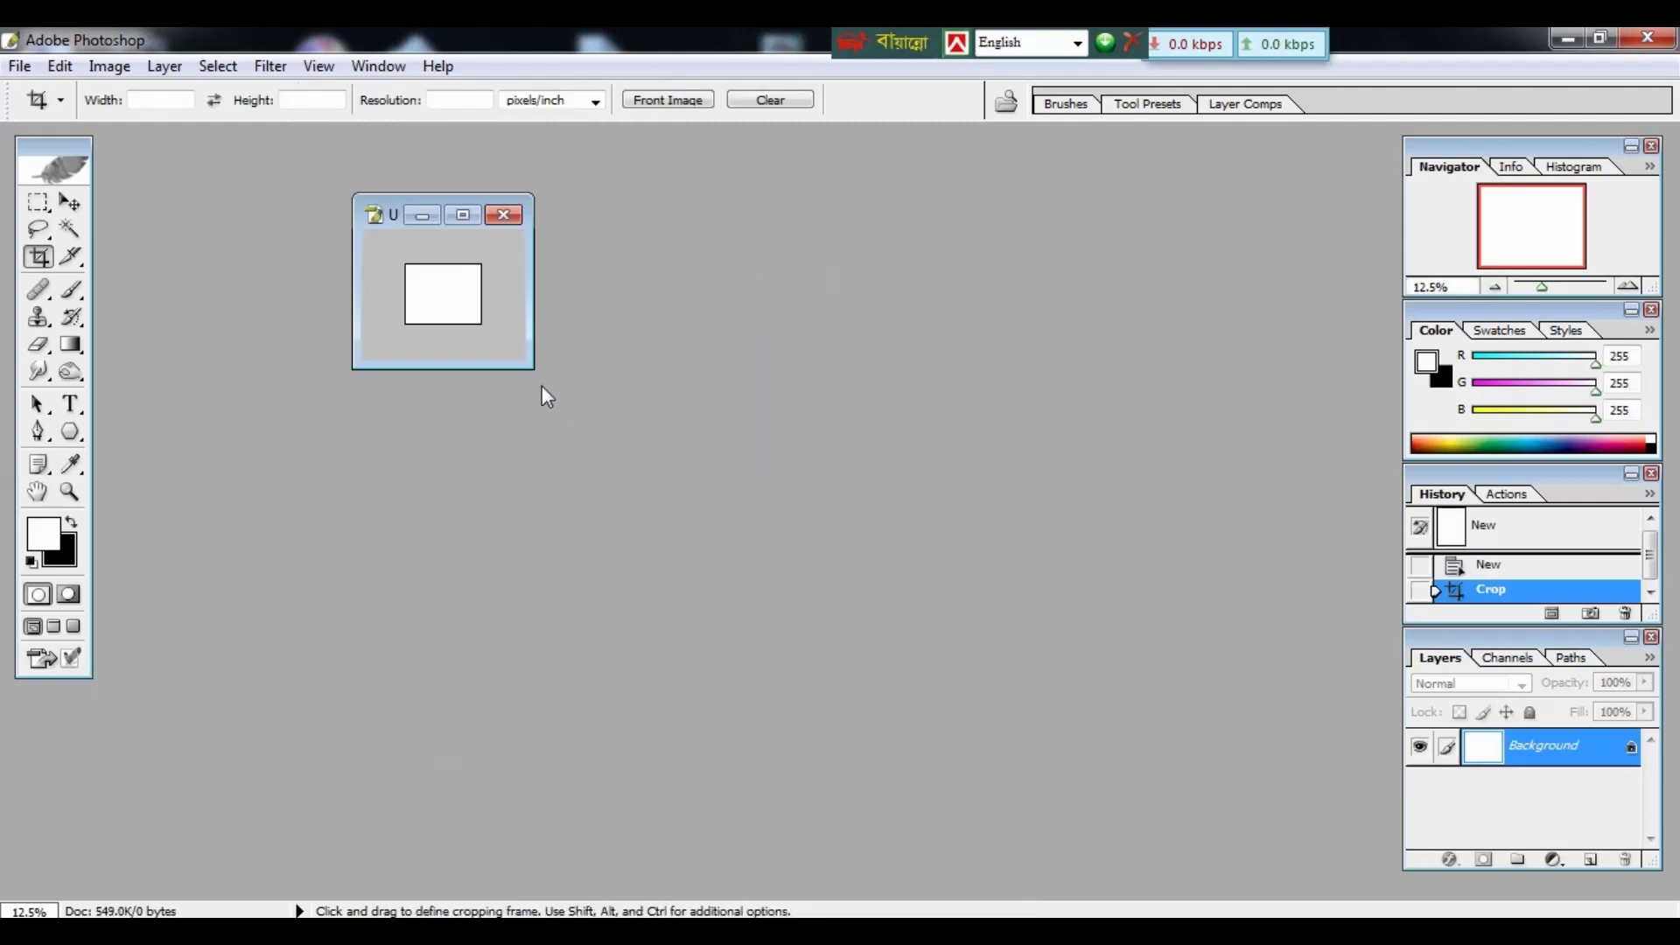
drag(528, 370, 929, 722)
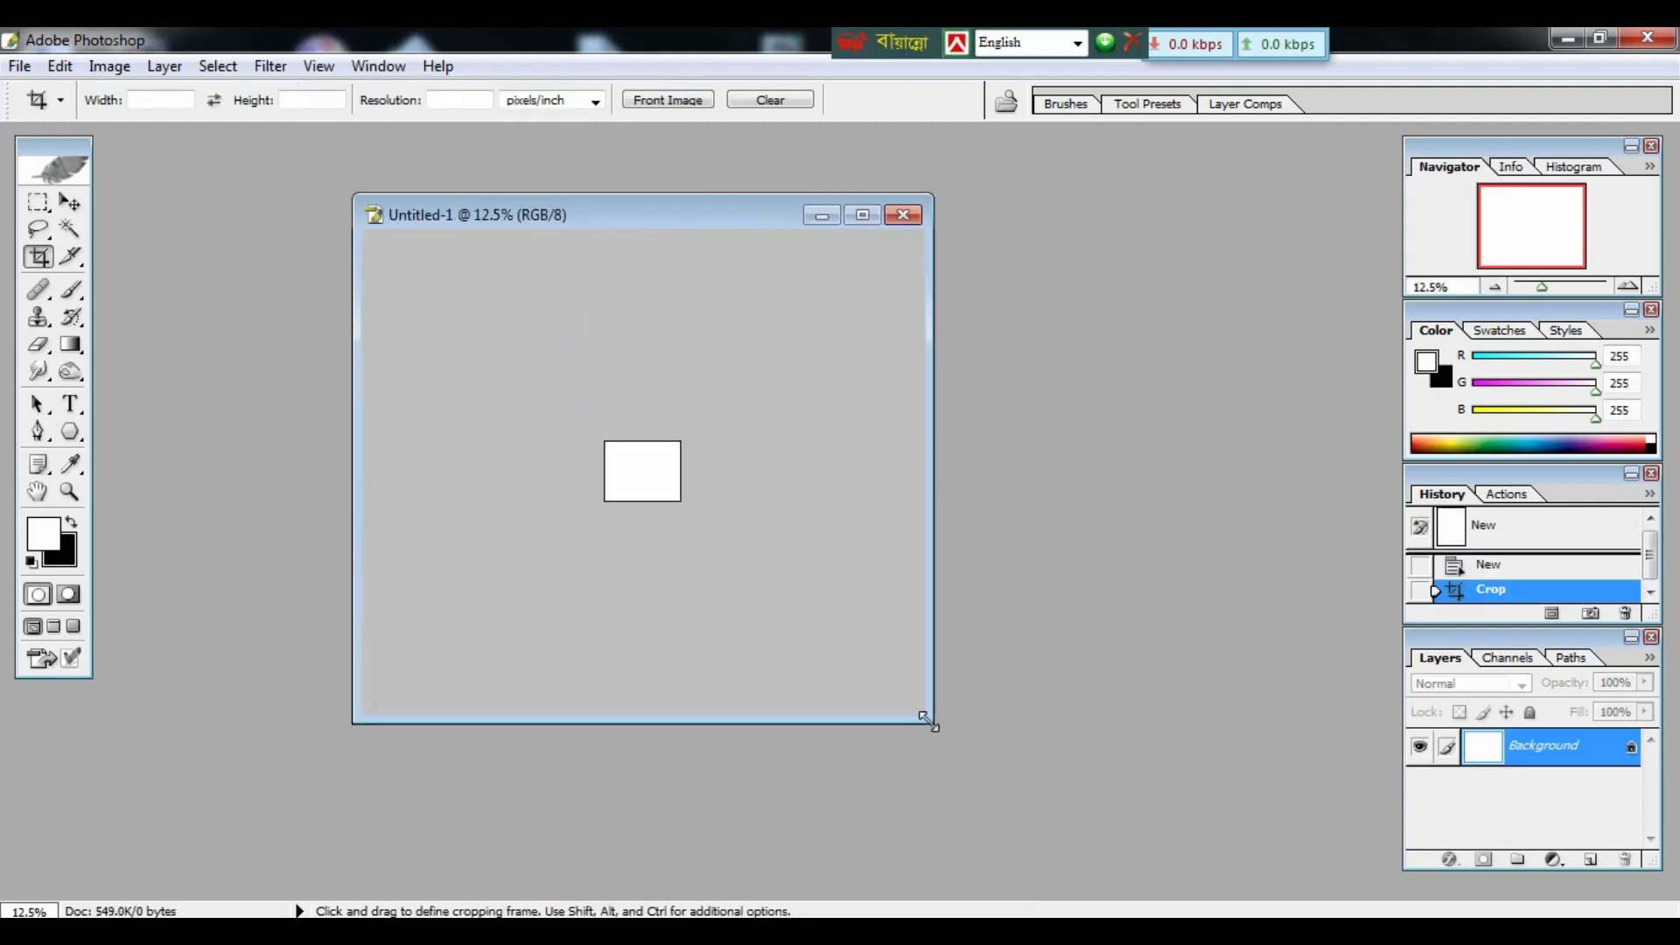
key(ctrl+plus)
key(ctrl+plus)
key(ctrl+plus)
key(ctrl+plus)
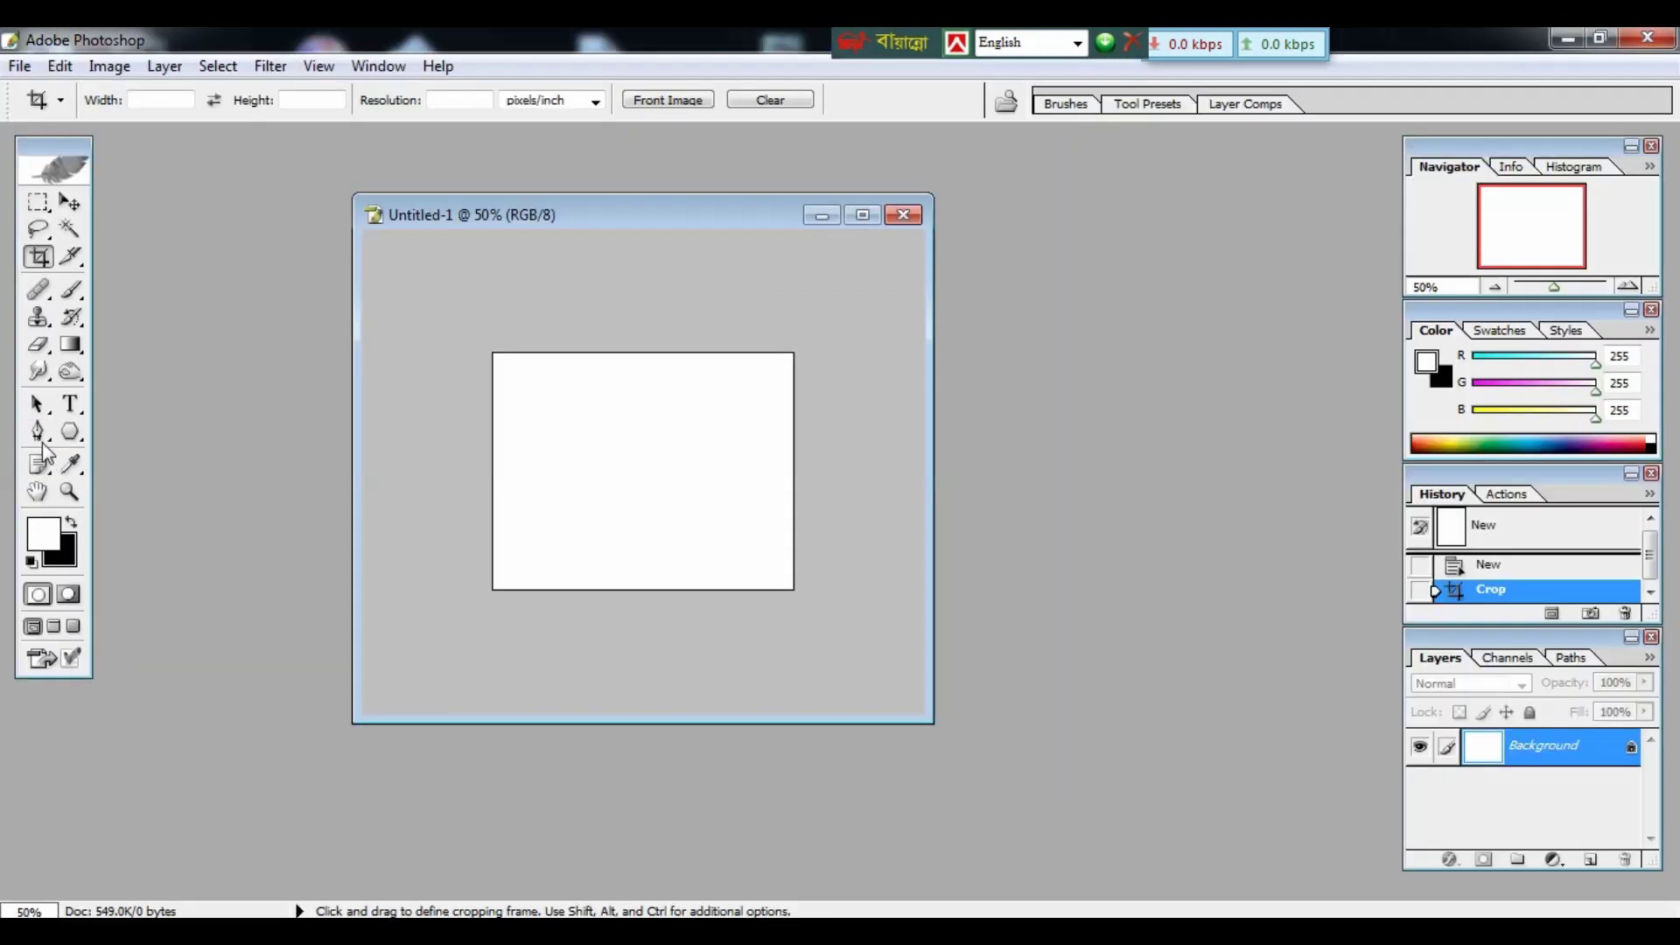
Draw a Pen path from a top-right anchor to a curved lower-left anchor, then close it as a thin crescent.
click(112, 393)
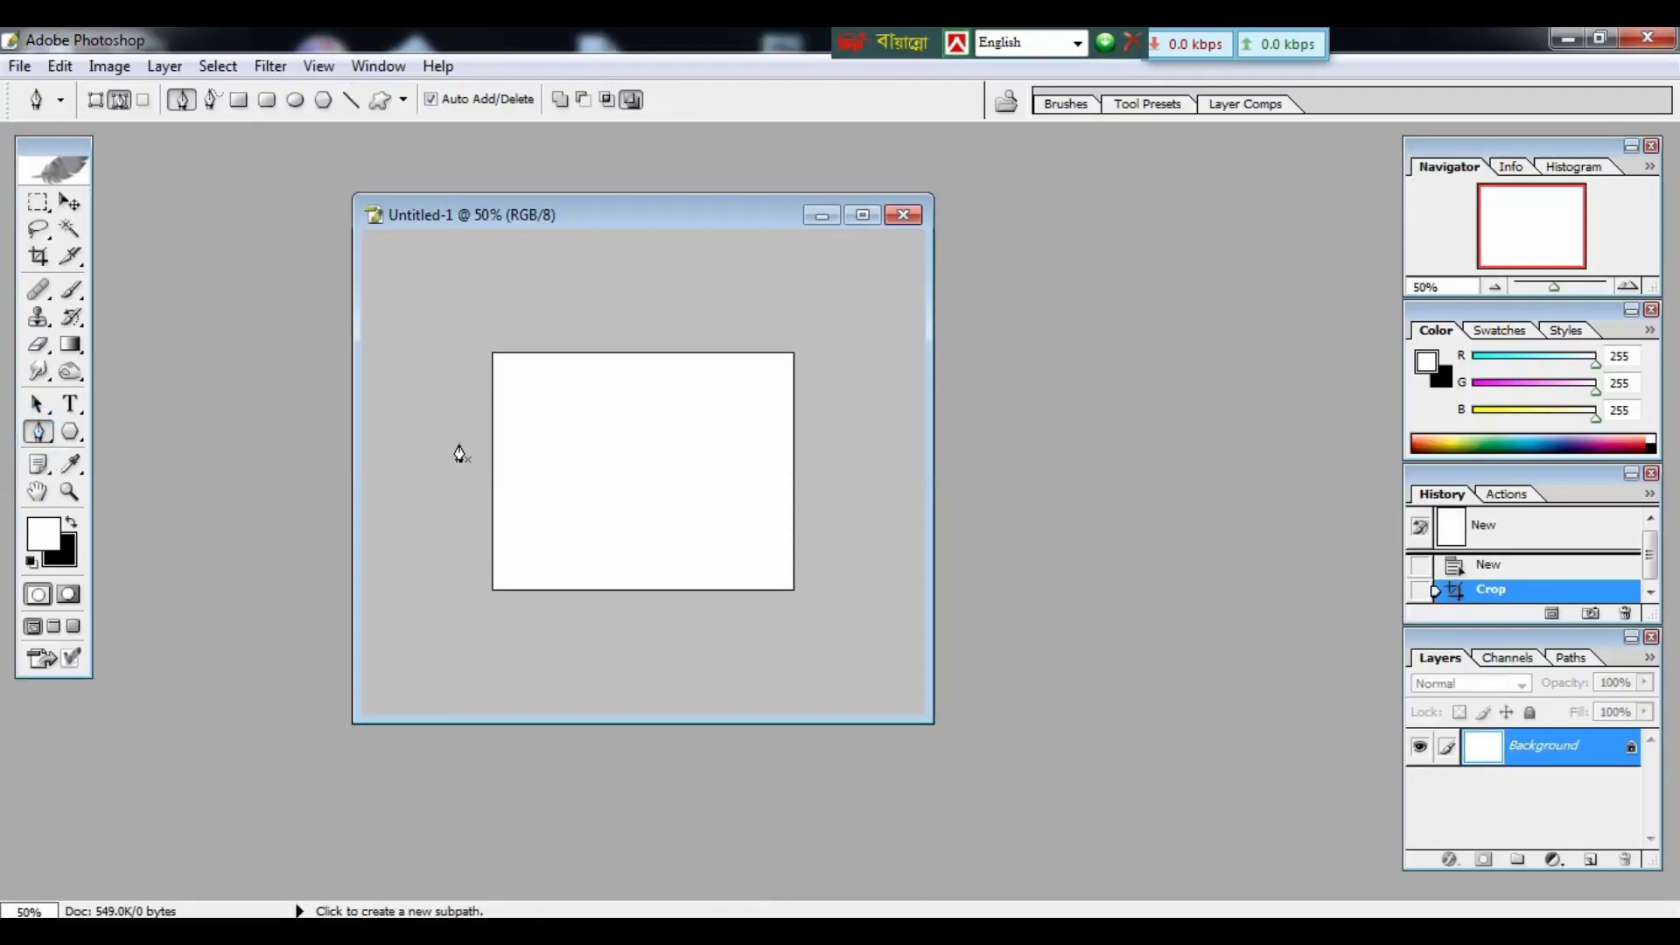
click(754, 385)
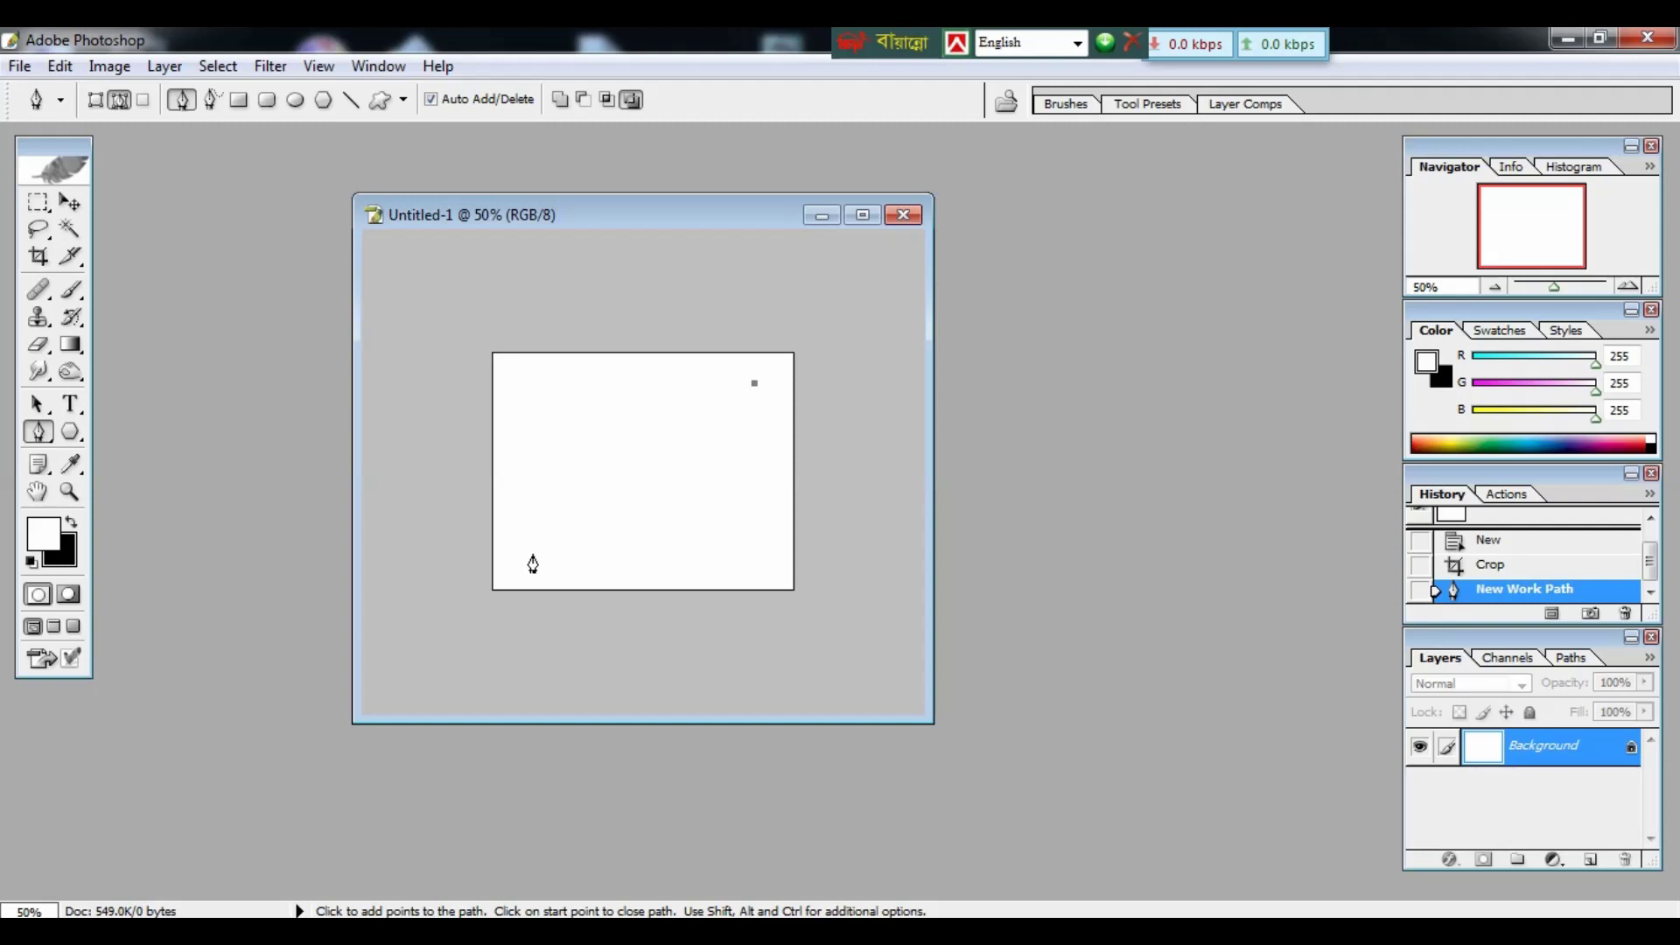
drag(532, 553, 322, 557)
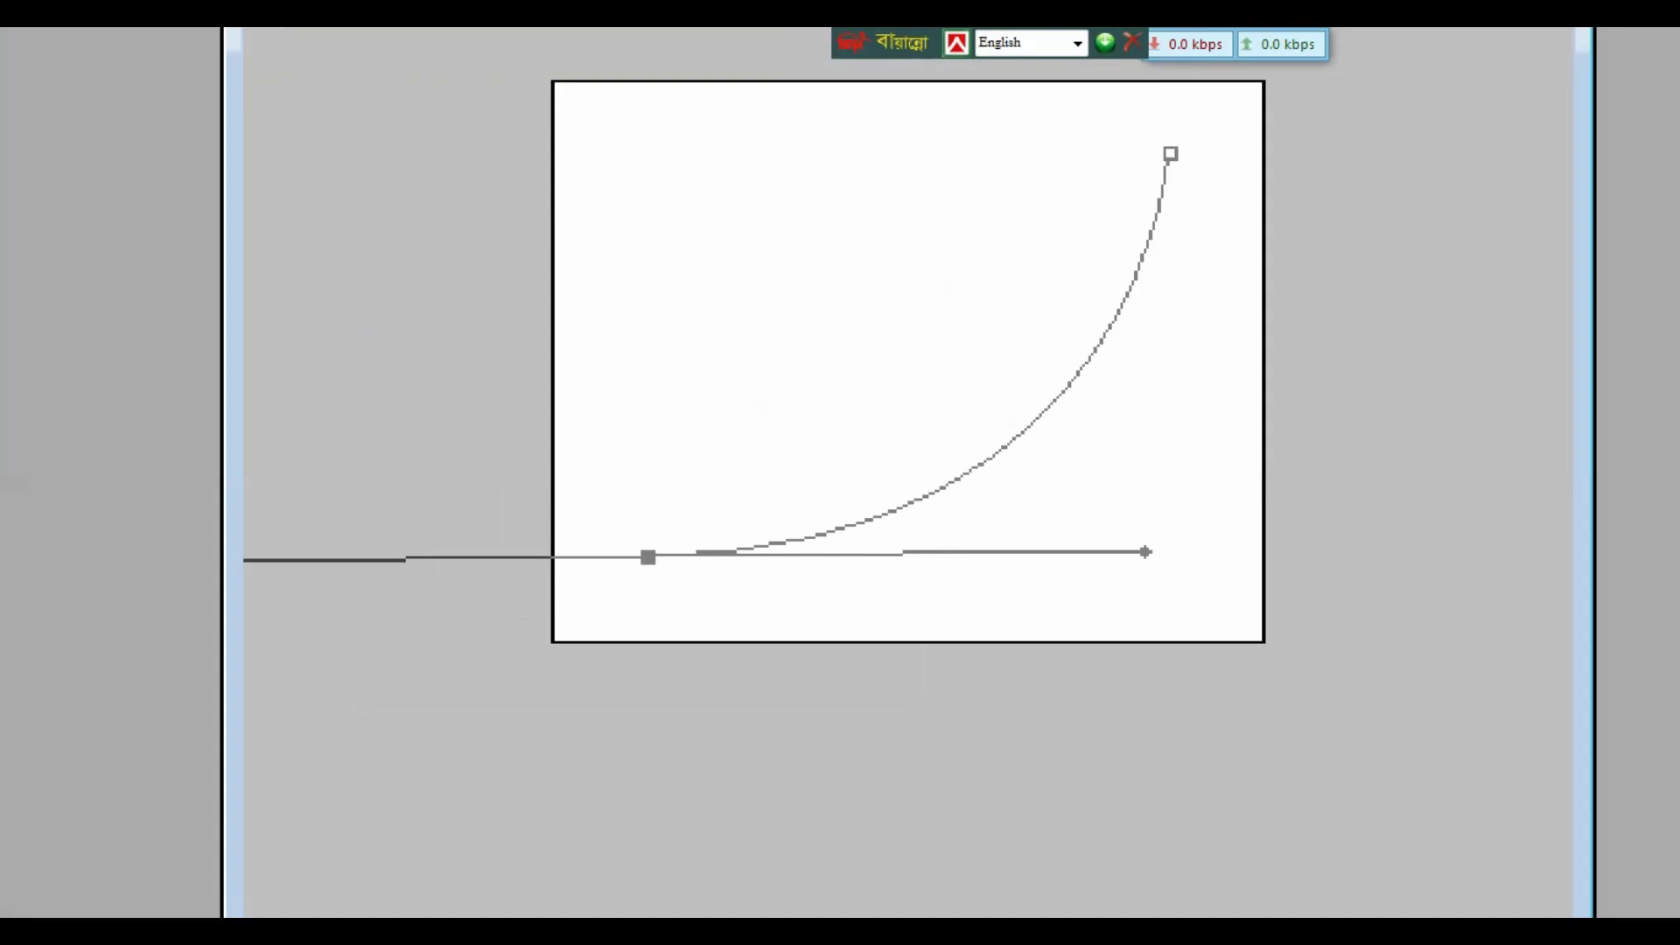
click(454, 553)
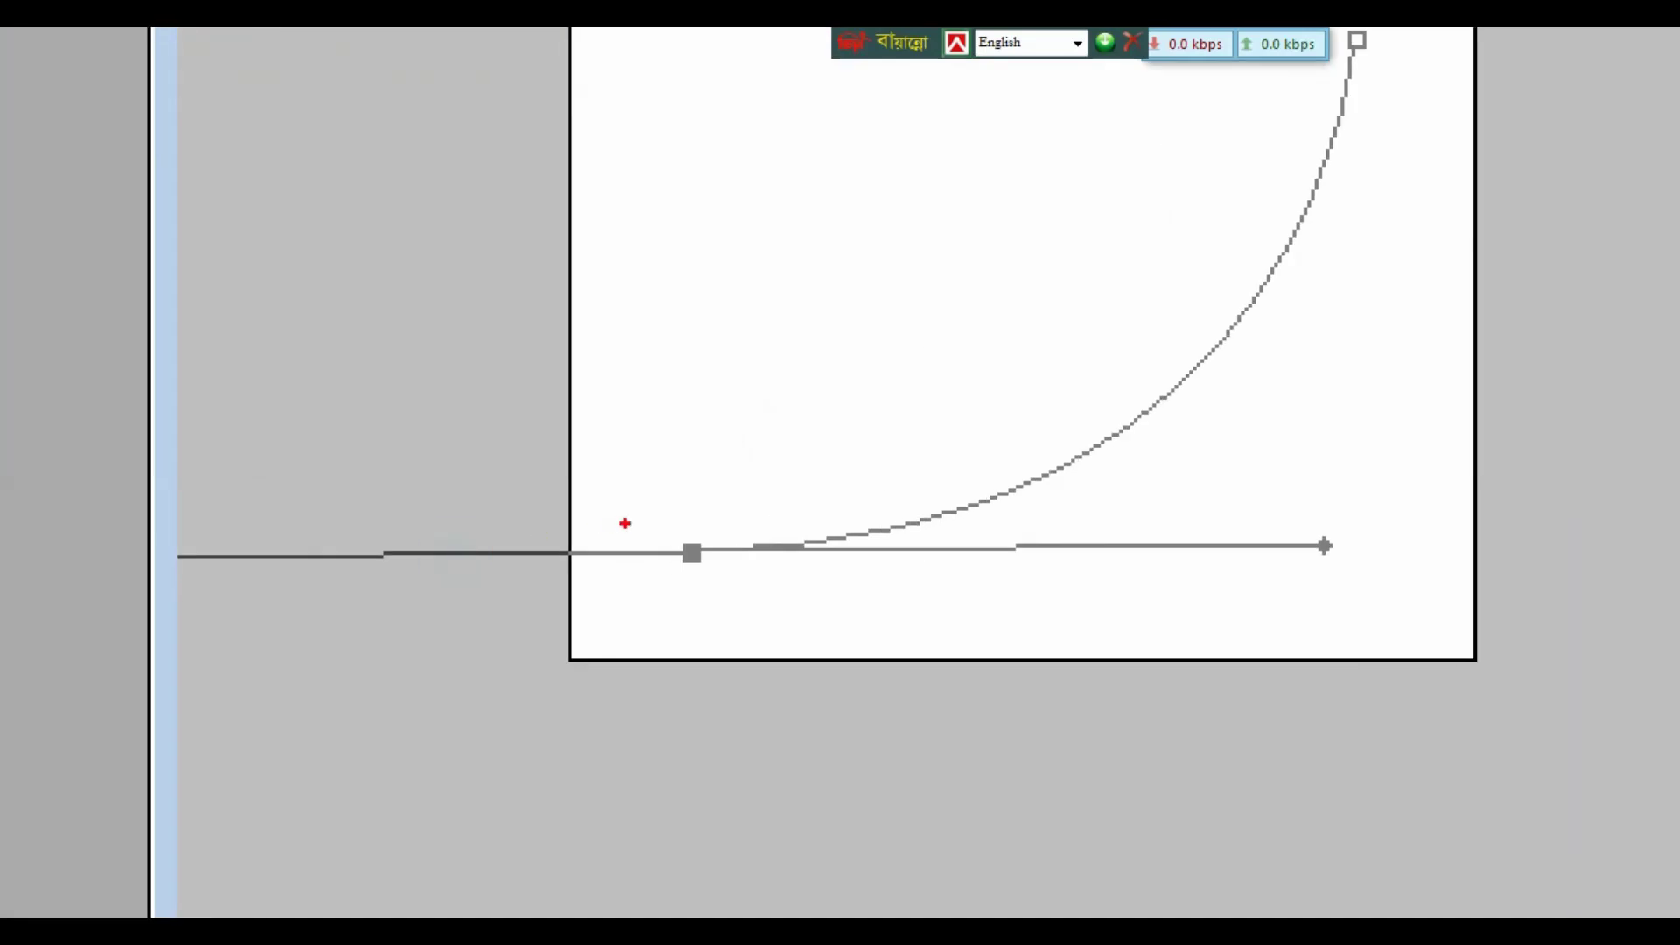
click(512, 541)
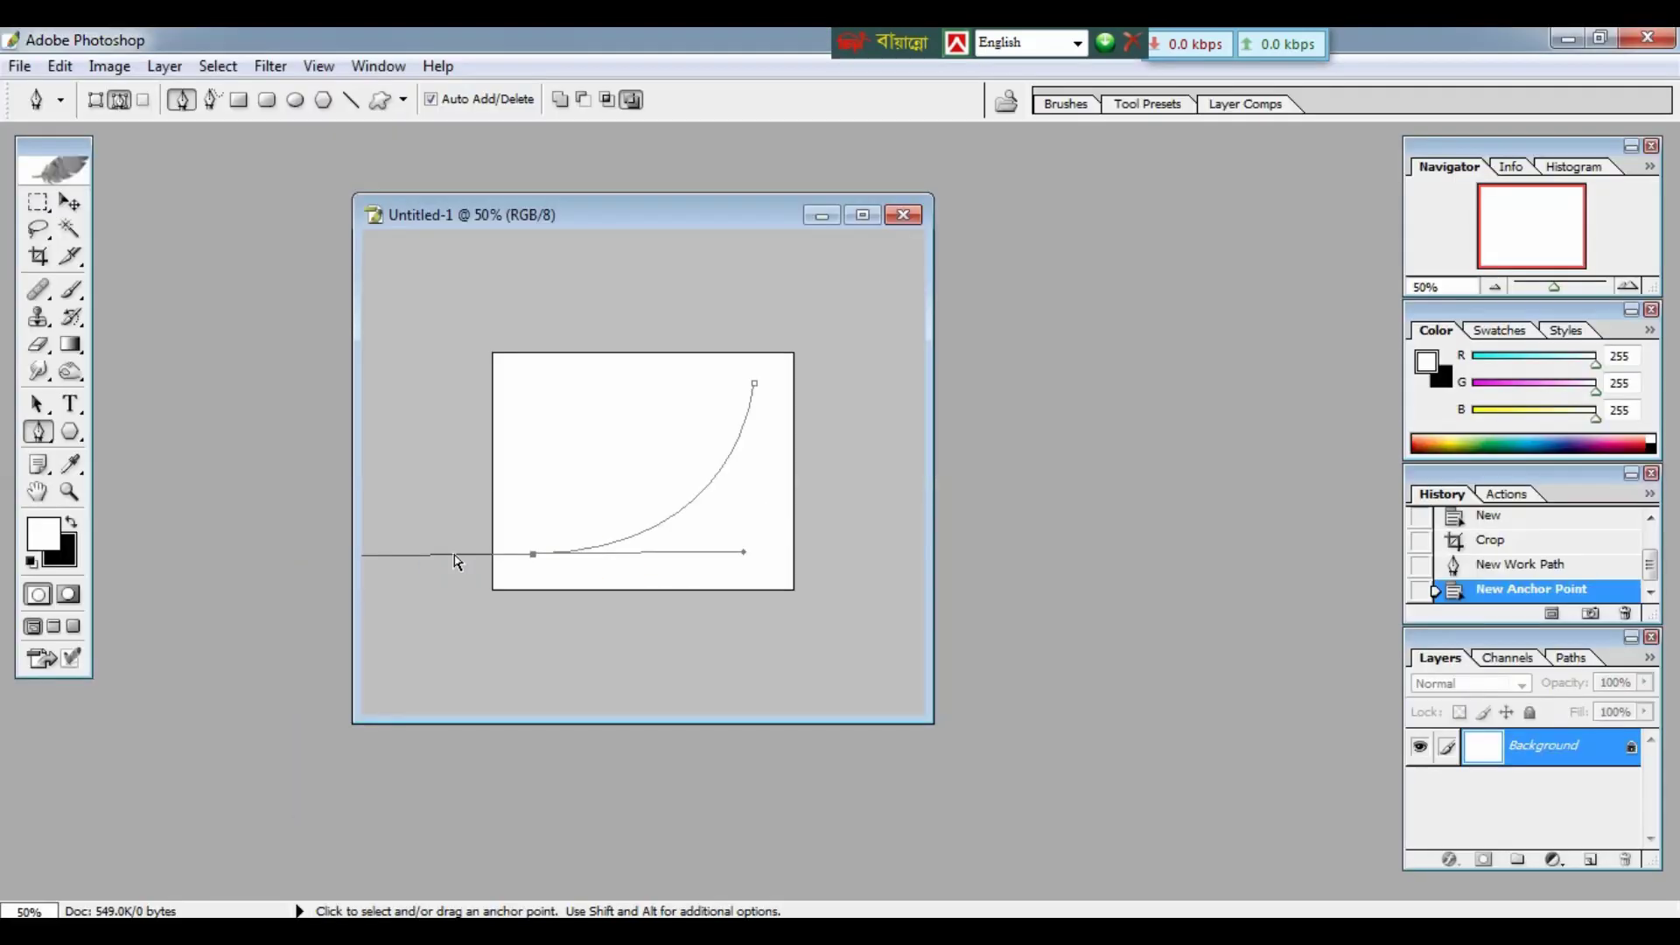
click(534, 554)
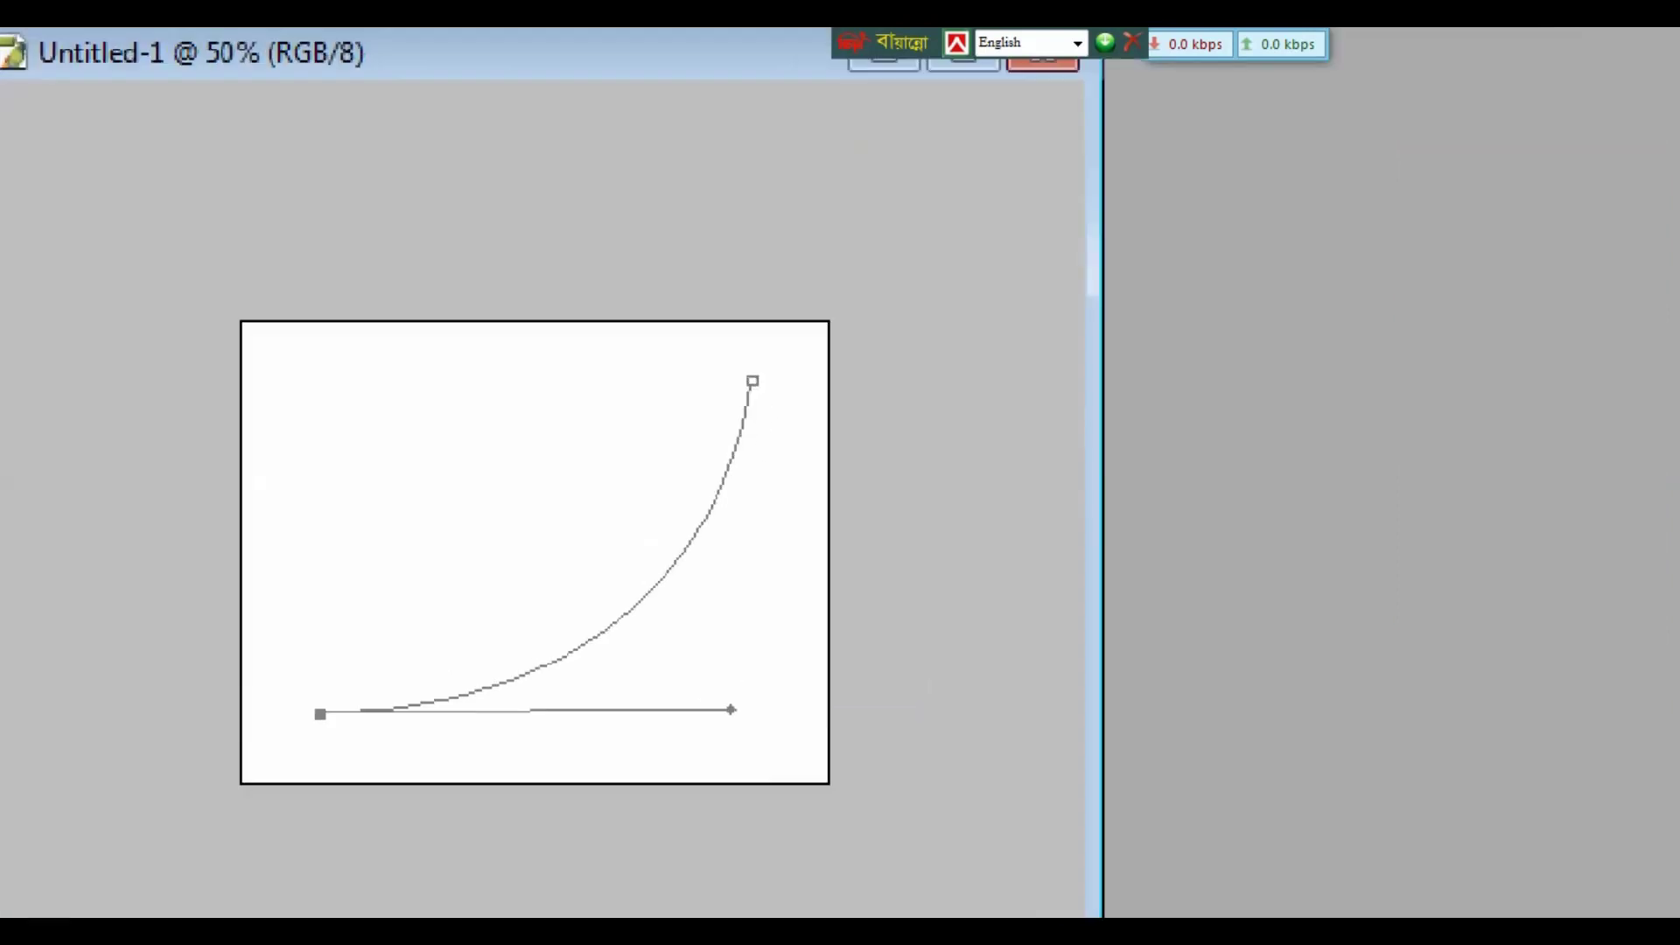
click(754, 384)
click(754, 384)
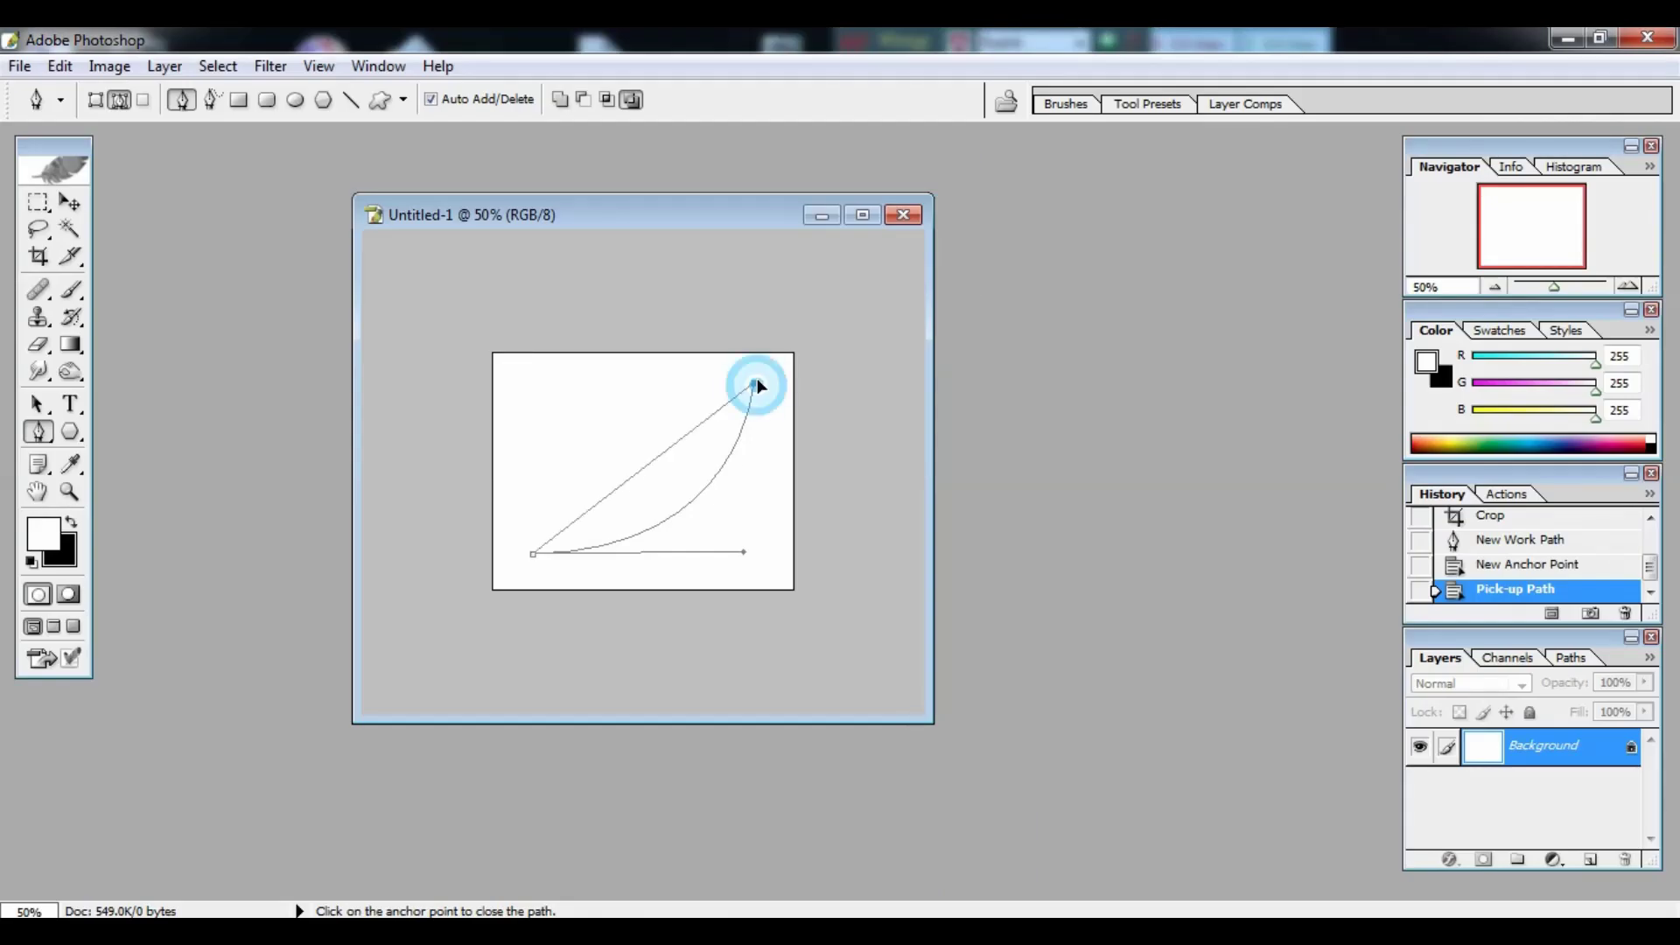
drag(755, 385, 735, 252)
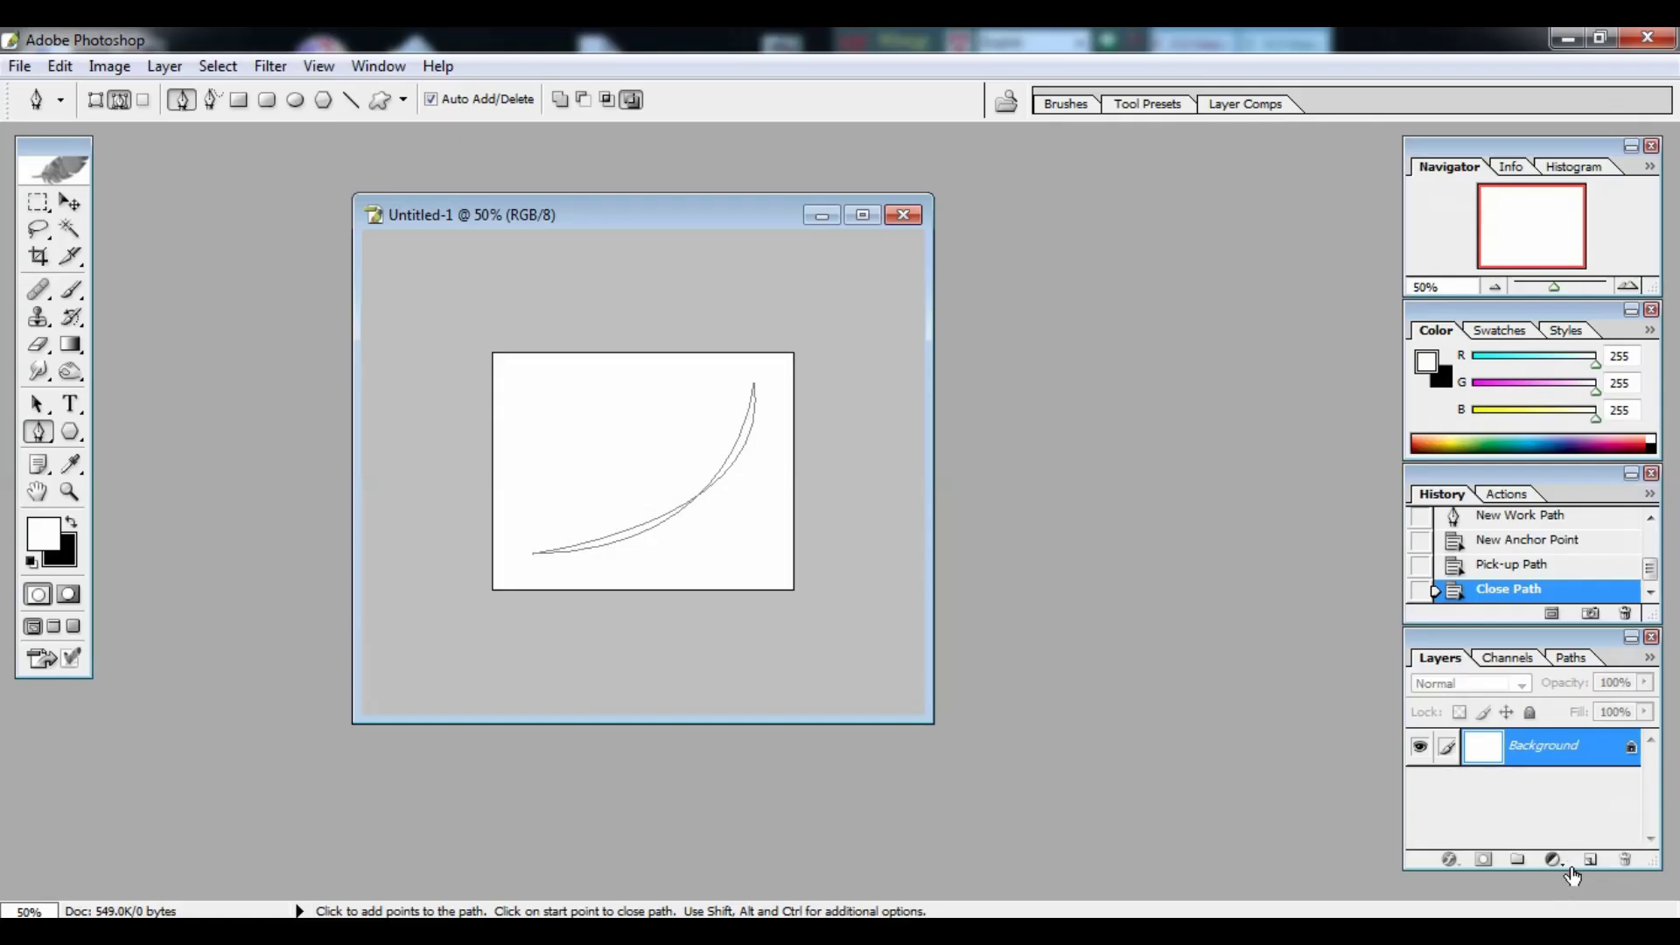
Fill the crescent path with solid black on a new Layer 1, then deselect.
click(1545, 808)
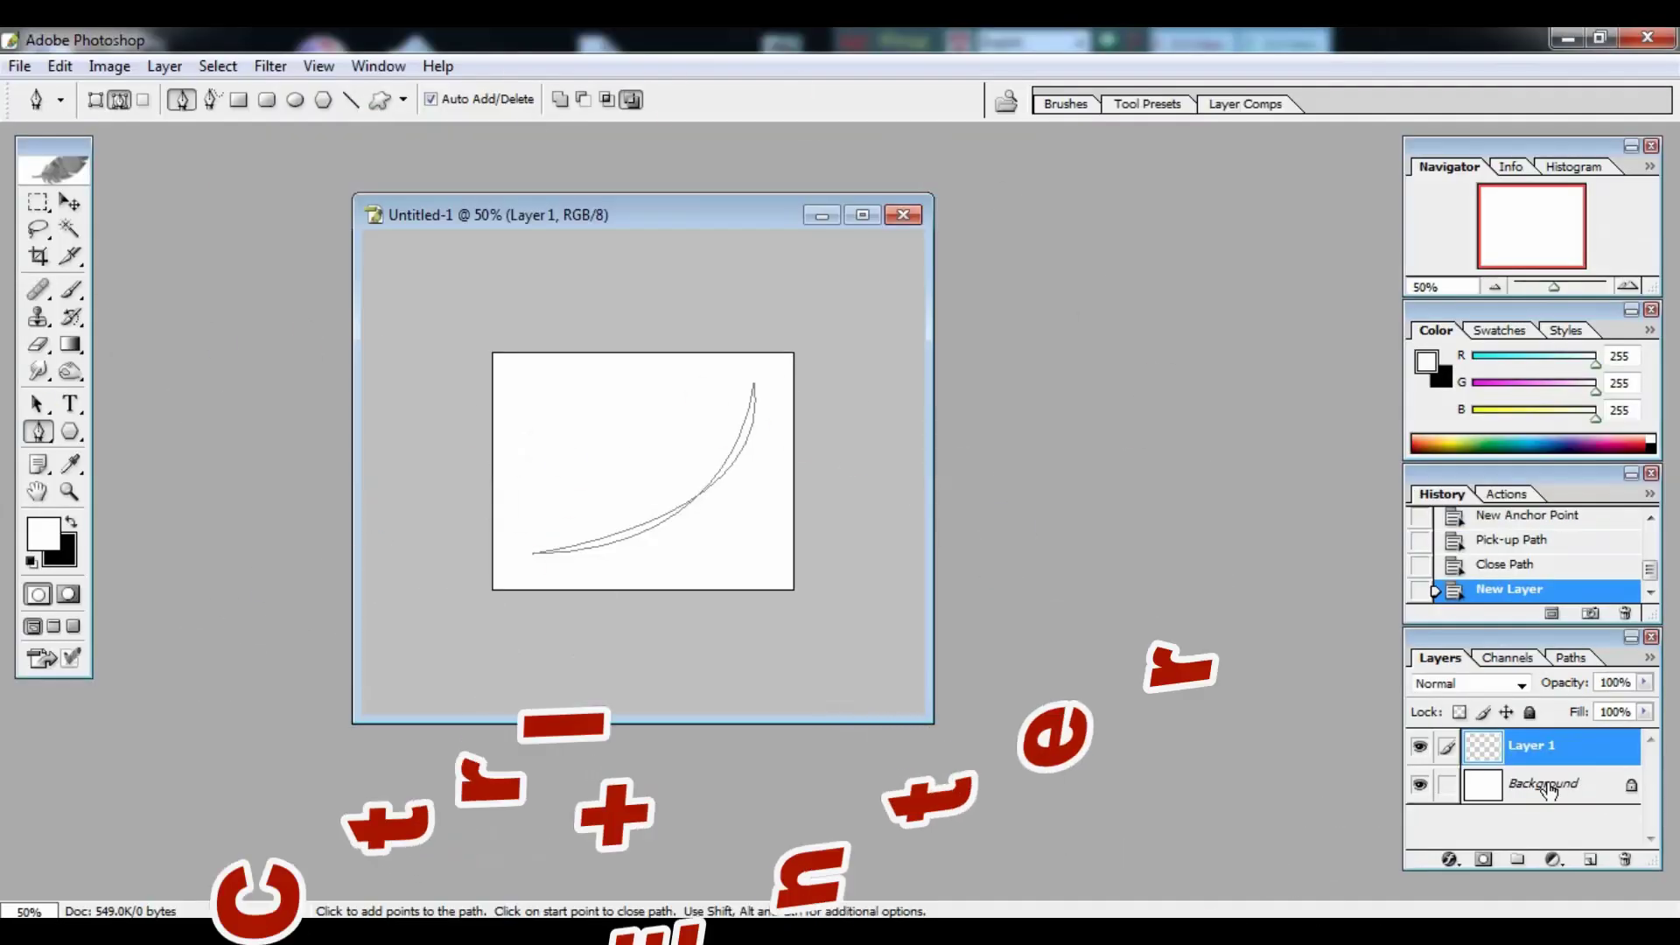
key(ctrl+Return)
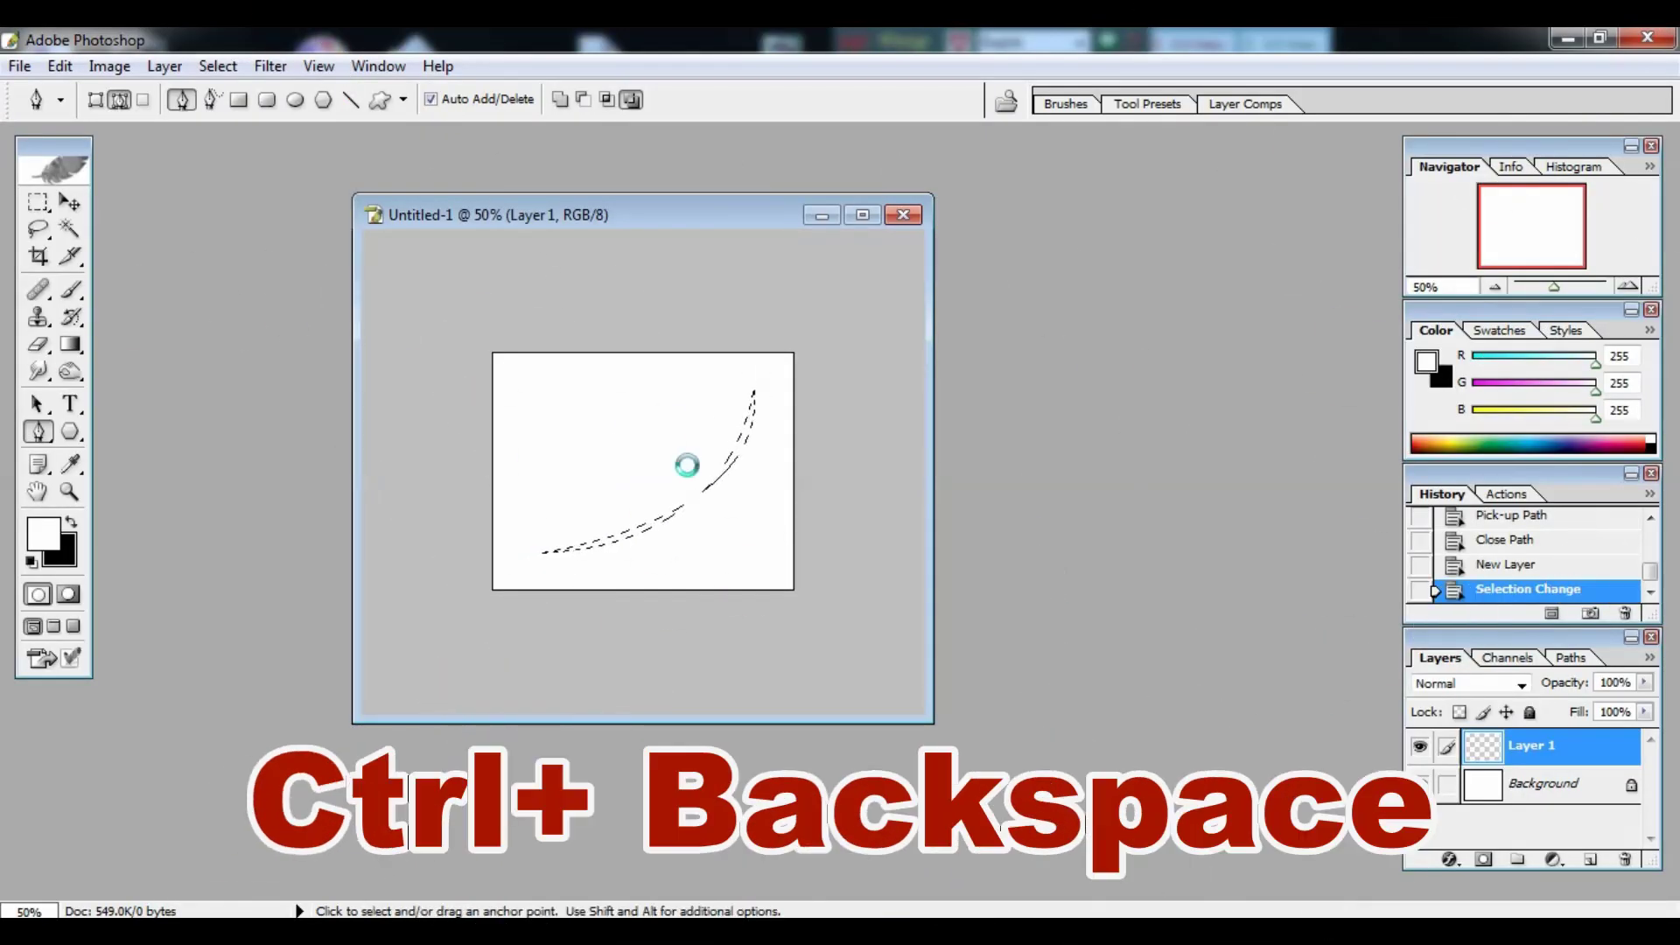
key(ctrl+BackSpace)
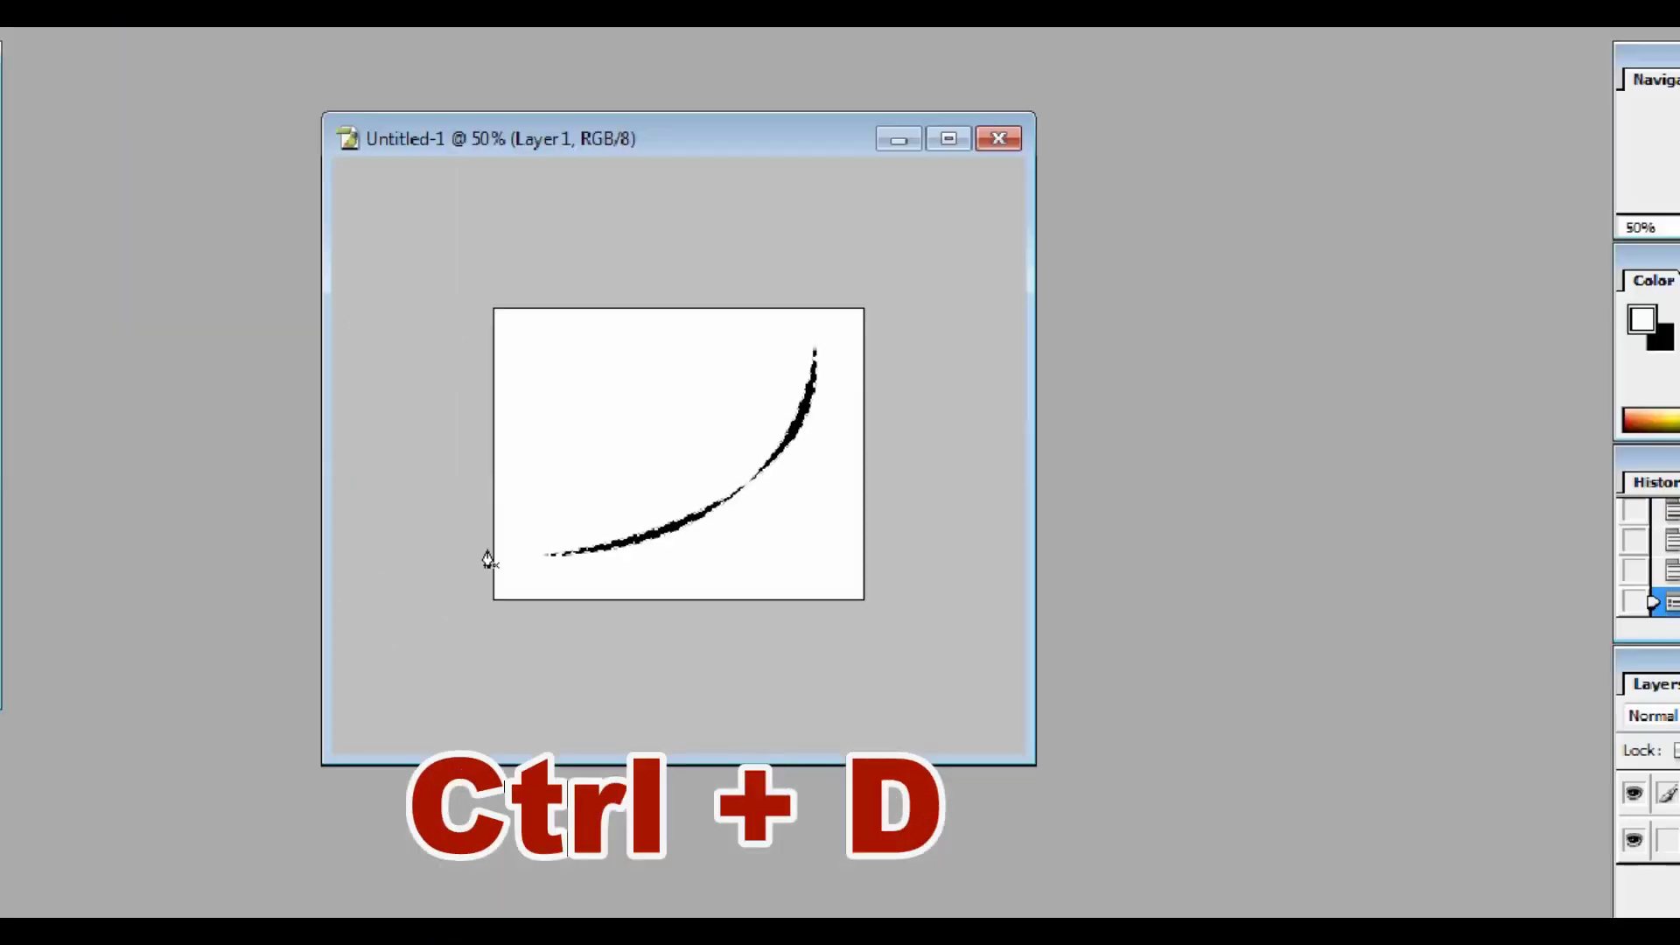
key(ctrl+d)
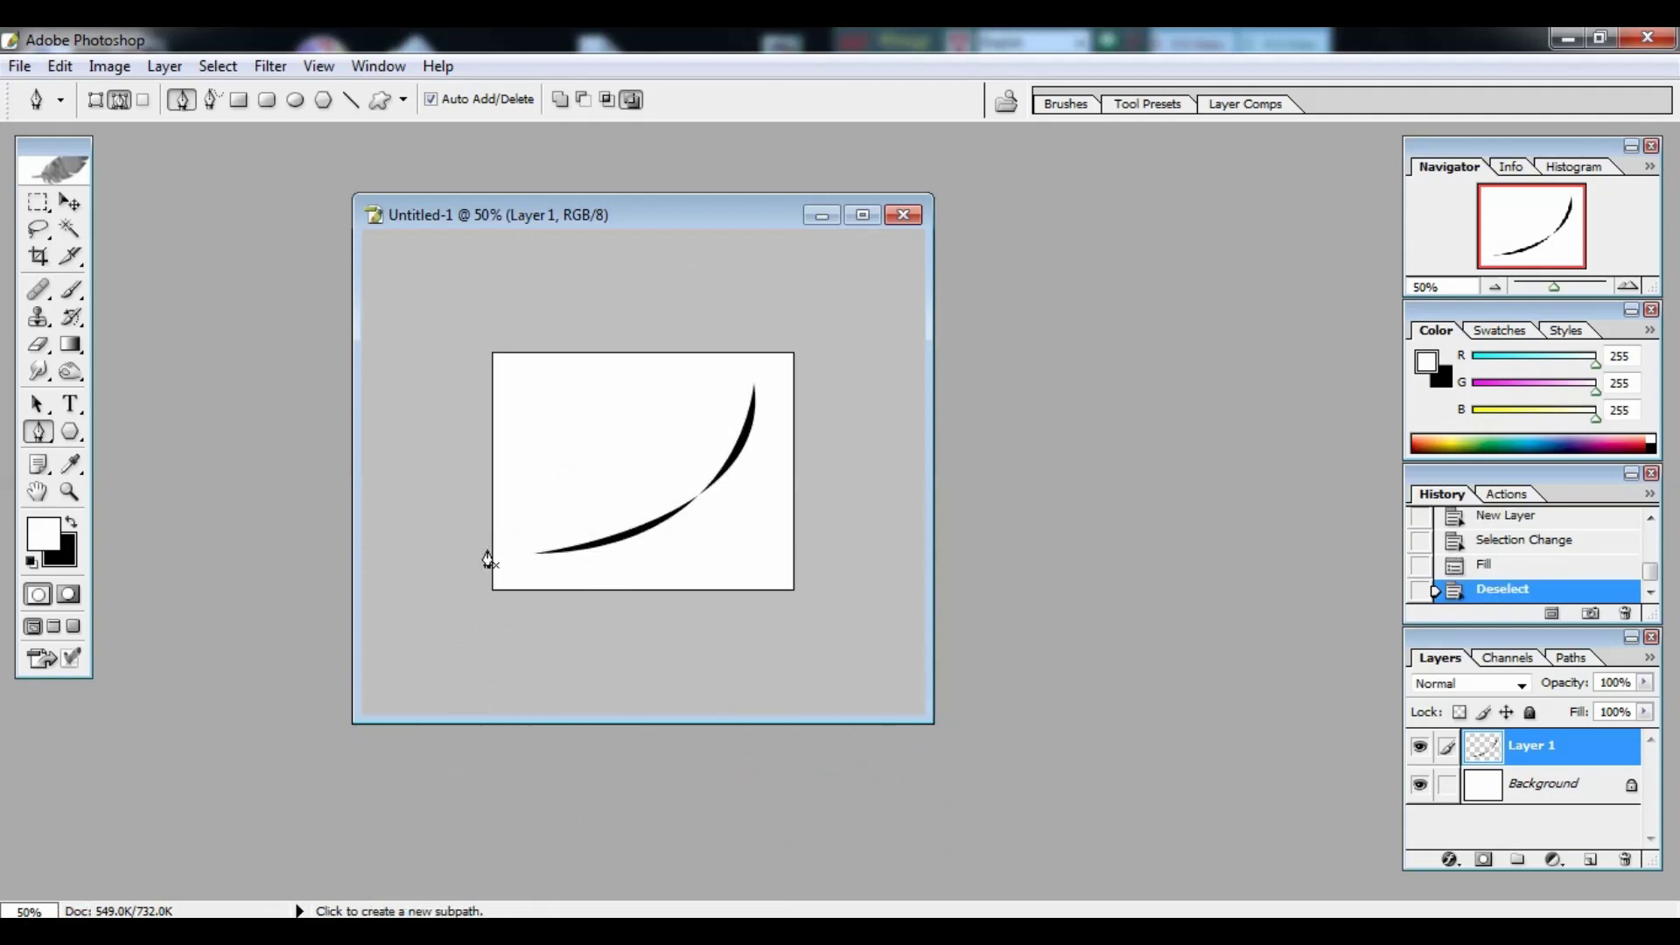
Duplicate the black stroke and rotate the copy so it crosses the original.
key(ctrl+plus)
key(v)
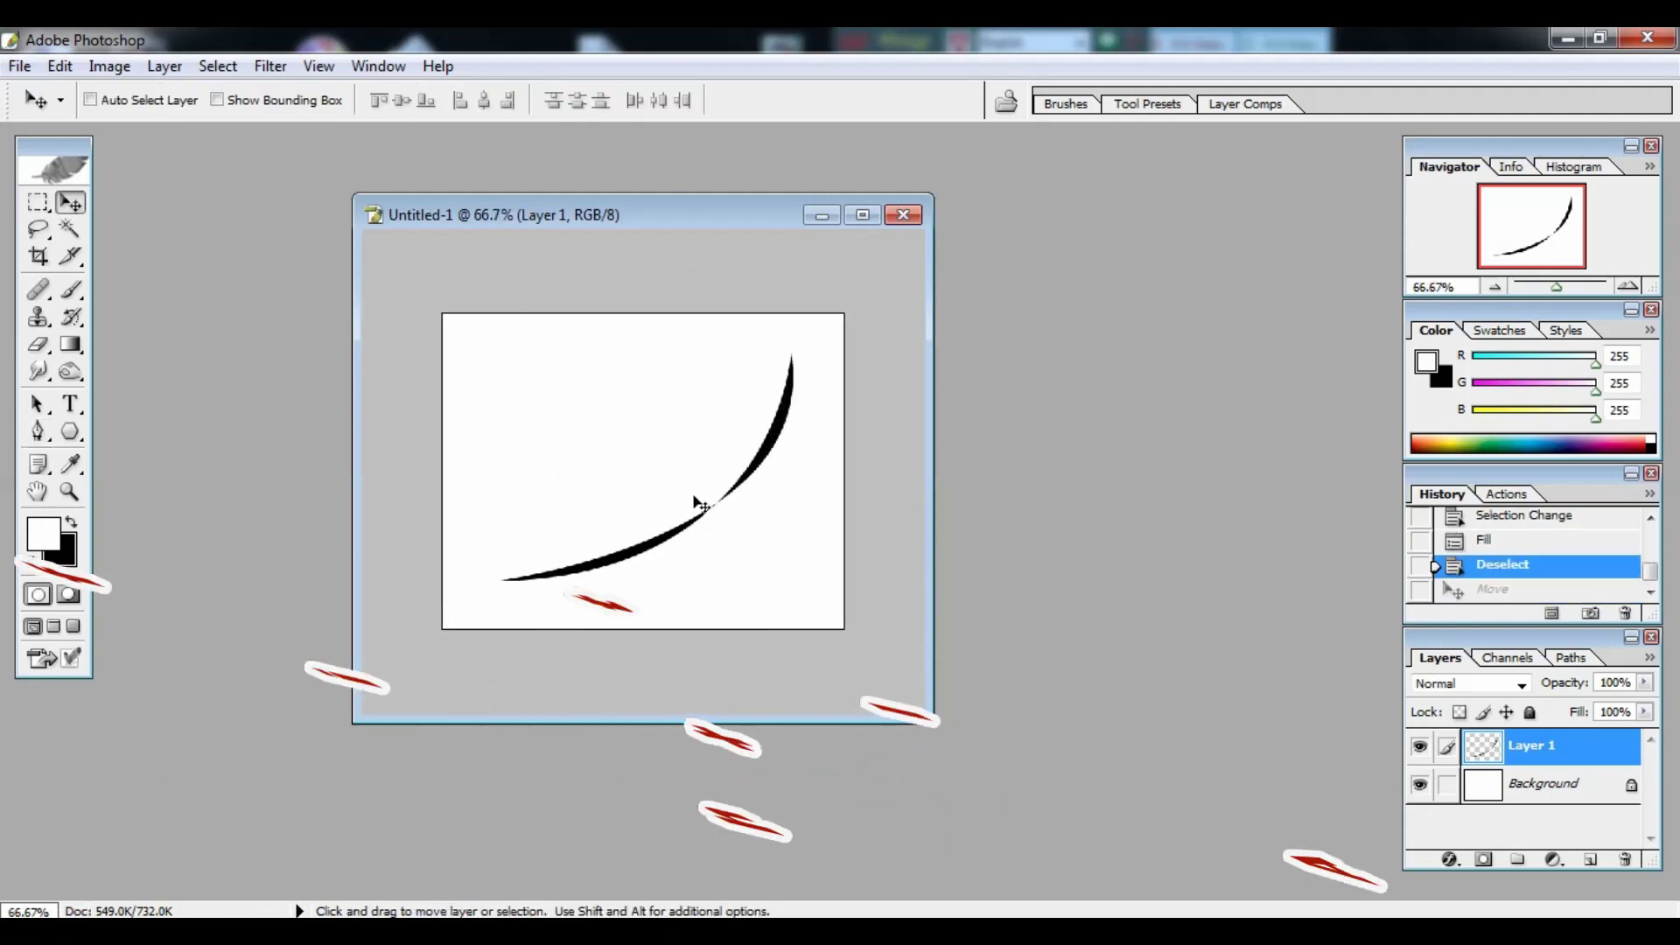
drag(712, 507, 685, 490)
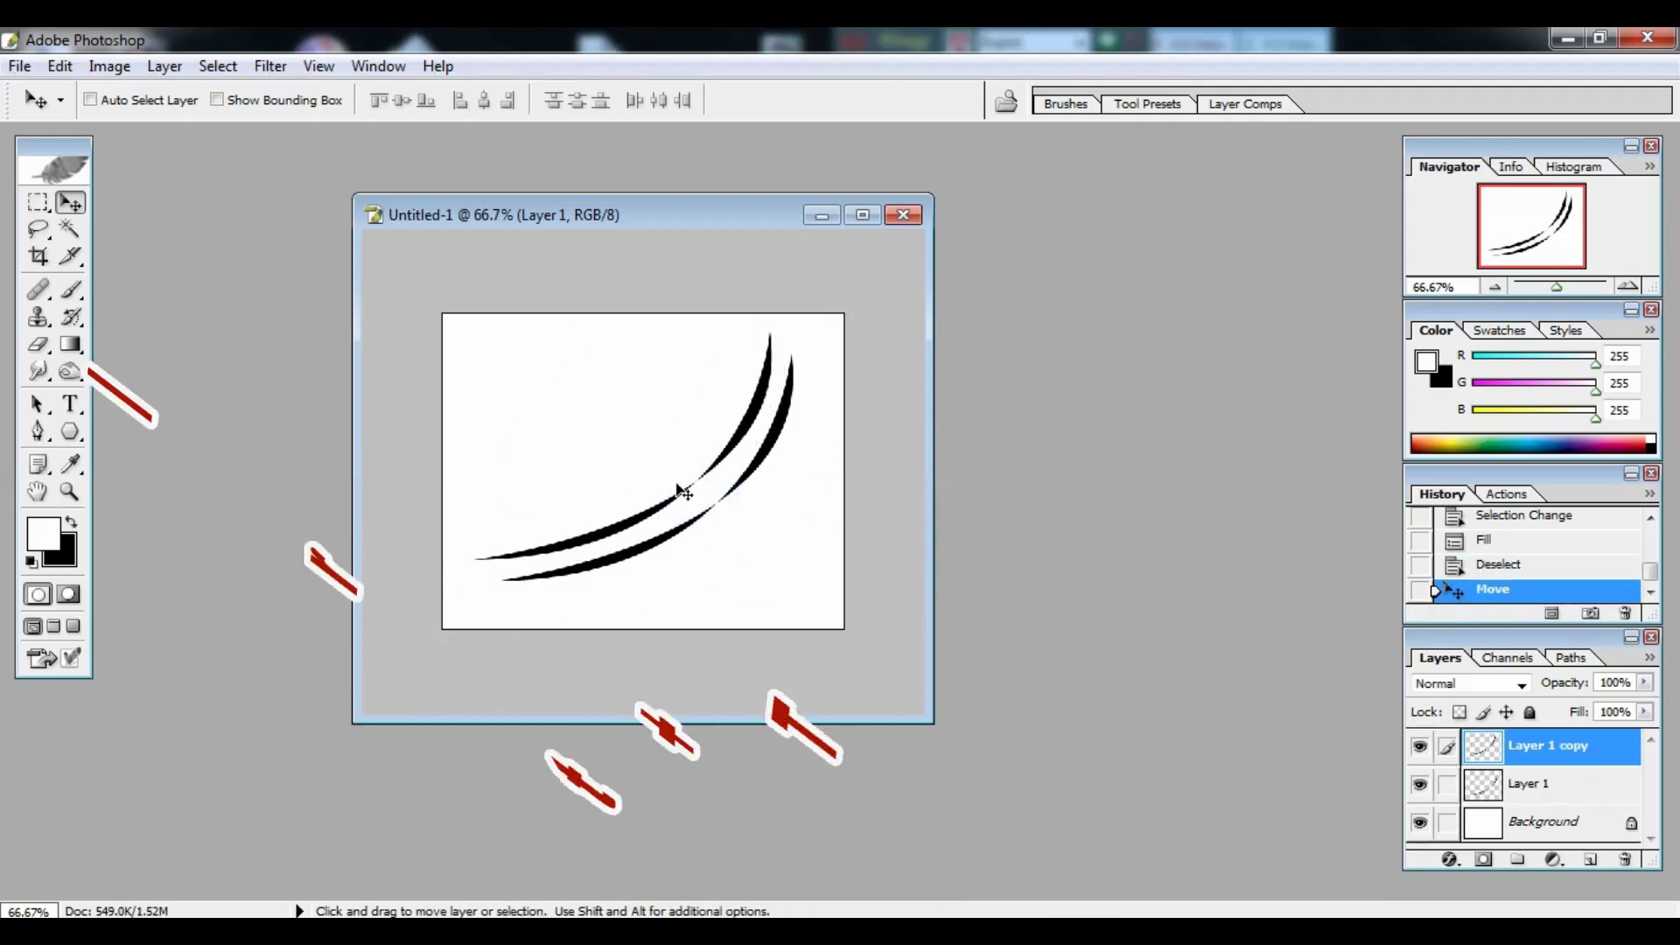
key(ctrl+t)
mouse_move(834, 407)
mouse_down()
mouse_move(832, 367)
mouse_move(828, 629)
mouse_move(794, 681)
mouse_up()
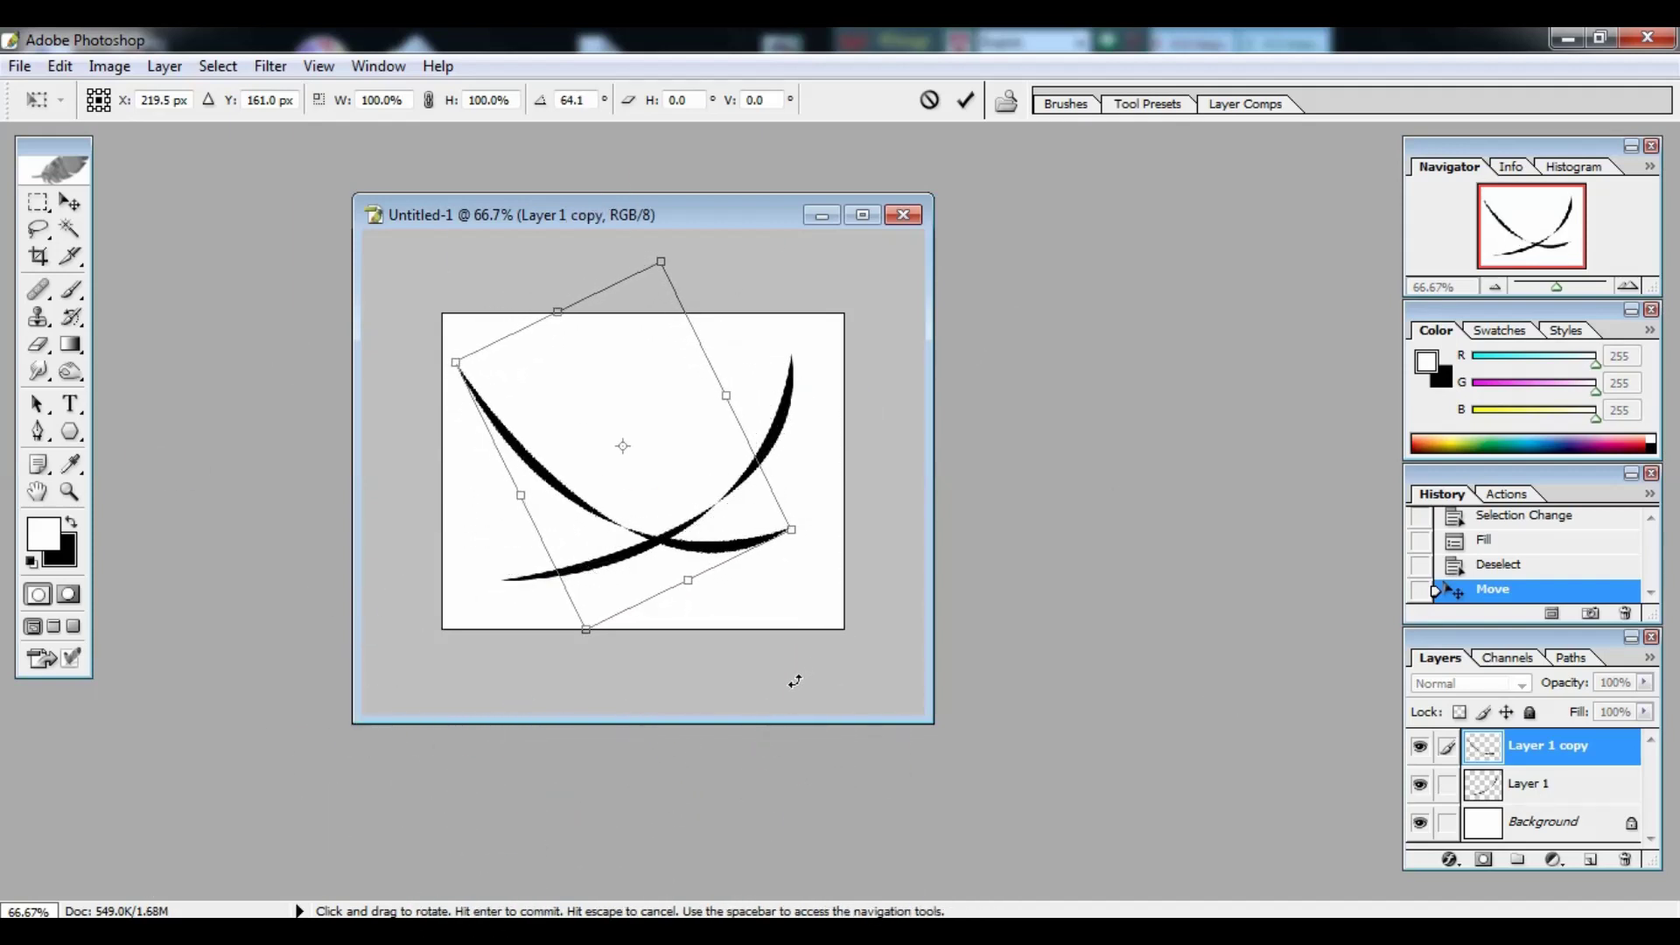
key(Return)
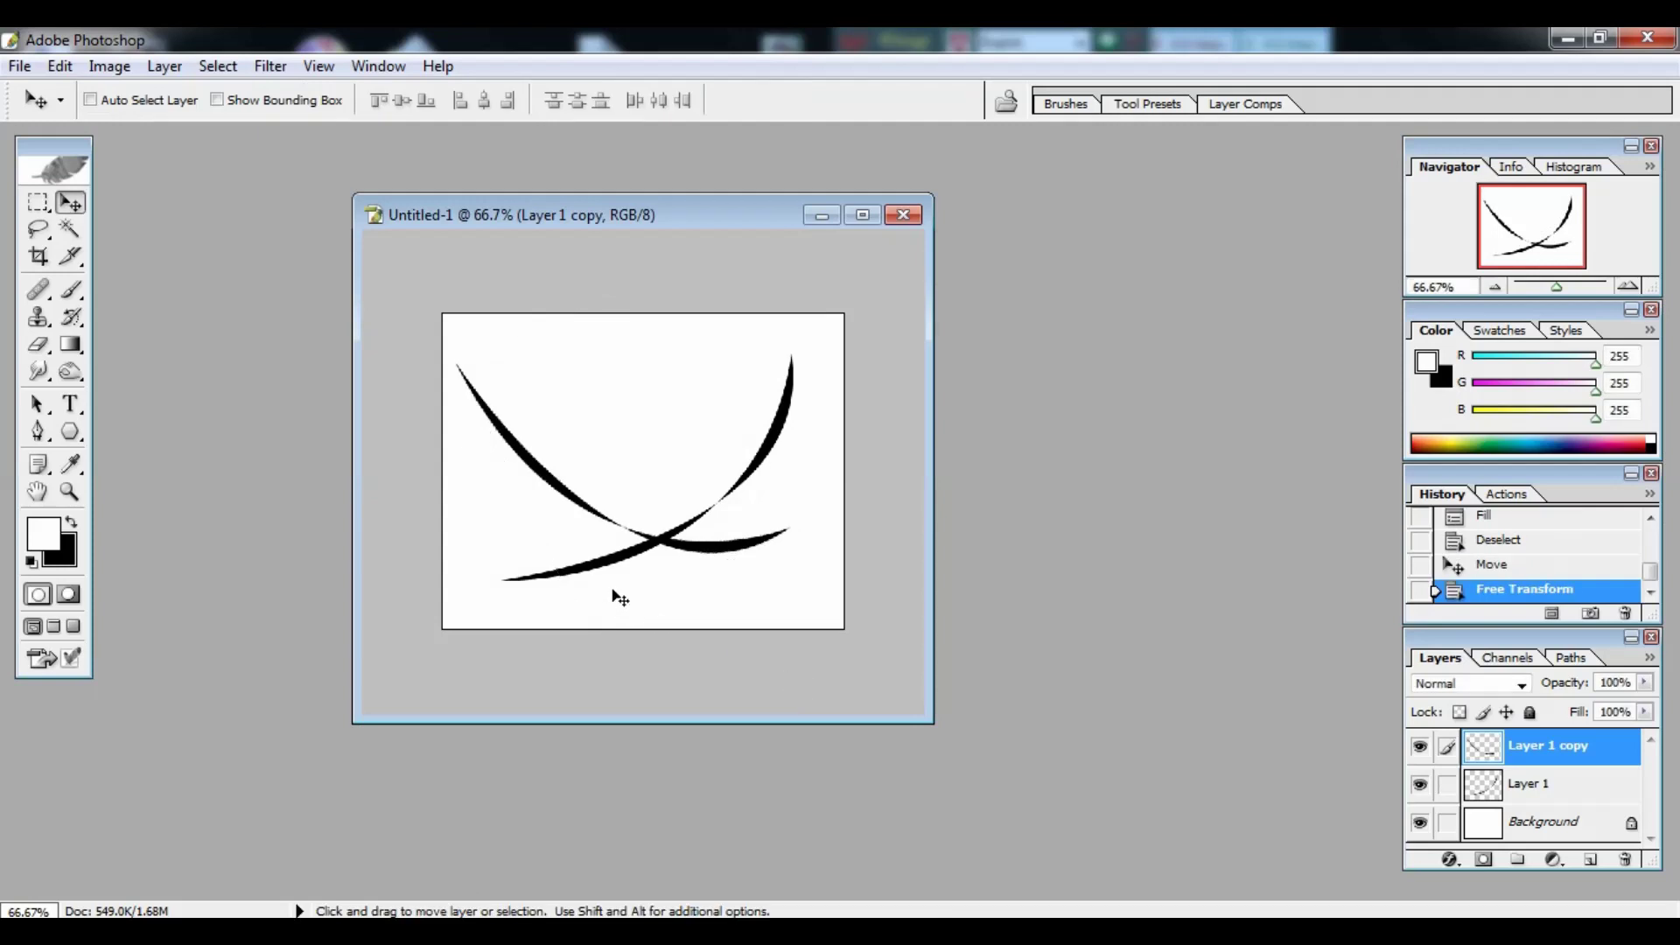
Make a third copy of the stroke, rotate it, and move it toward the canvas centre.
alt+drag(612, 590, 628, 553)
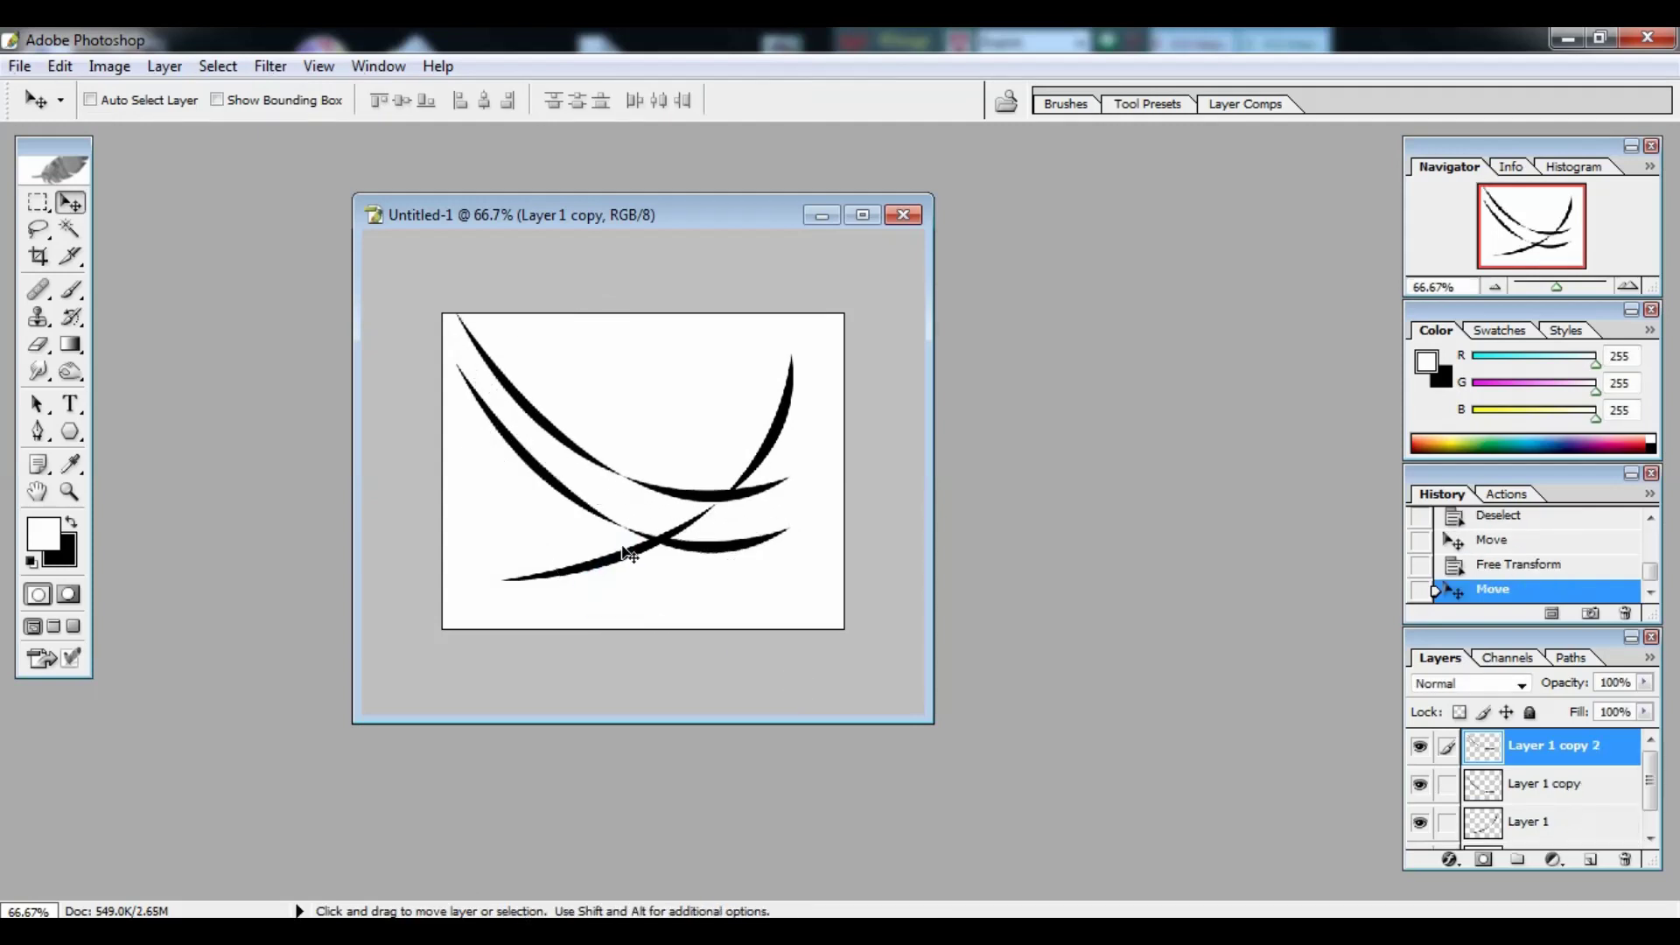
key(ctrl+t)
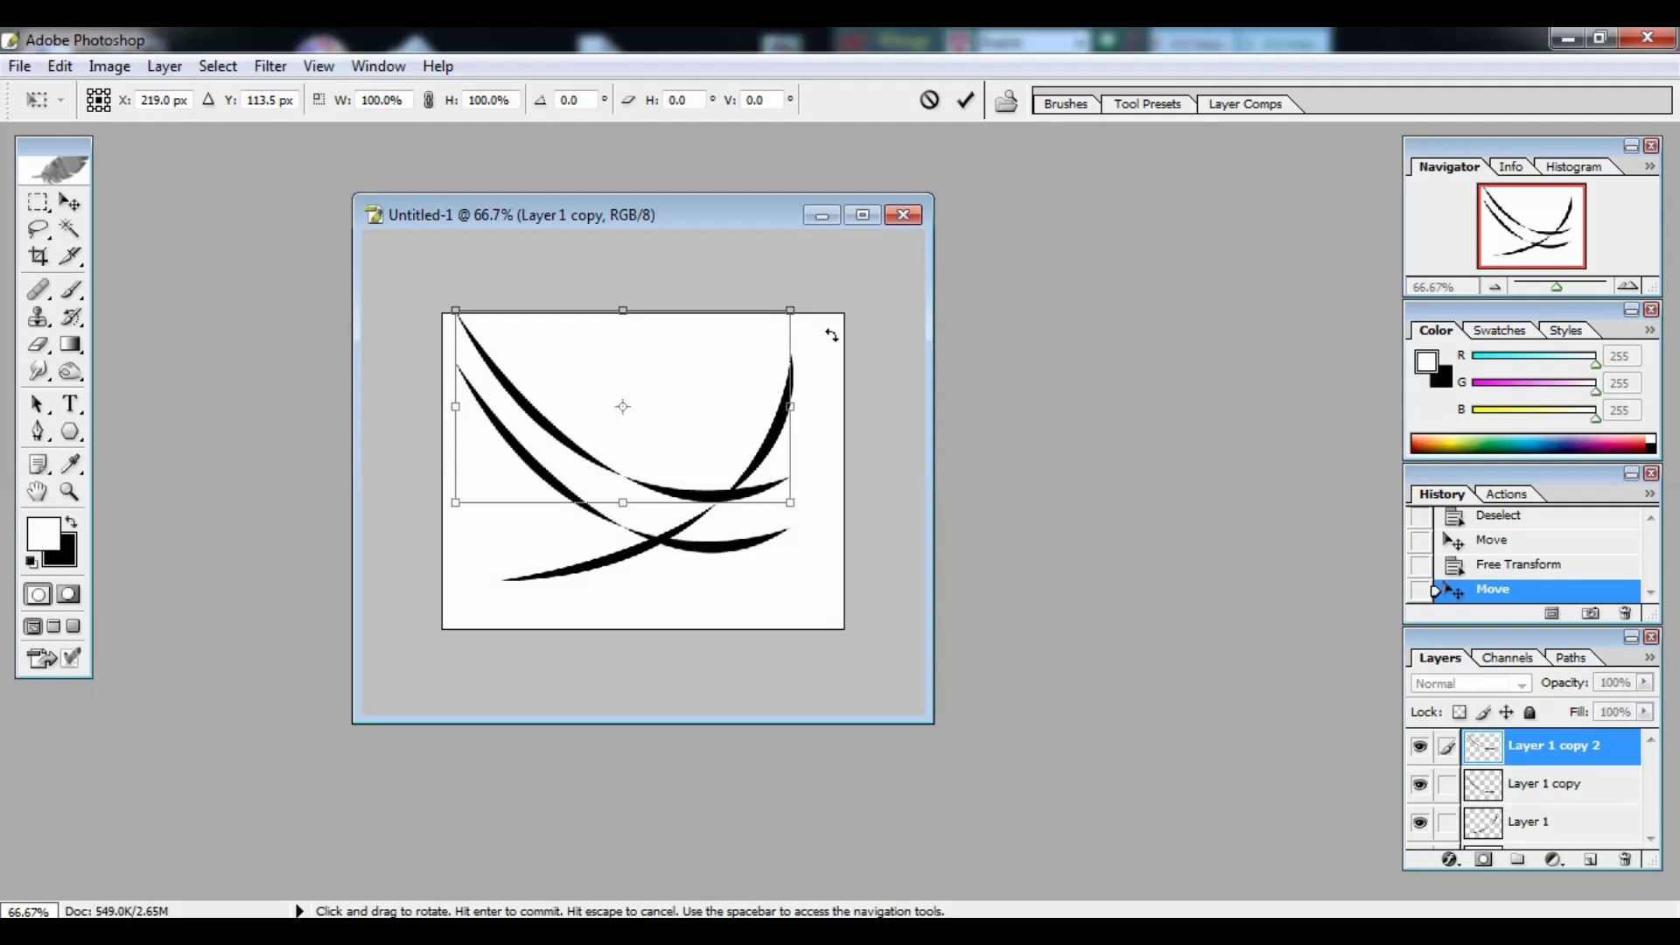
mouse_move(831, 335)
mouse_down()
mouse_move(874, 559)
mouse_move(798, 697)
mouse_move(692, 696)
mouse_move(509, 630)
mouse_up()
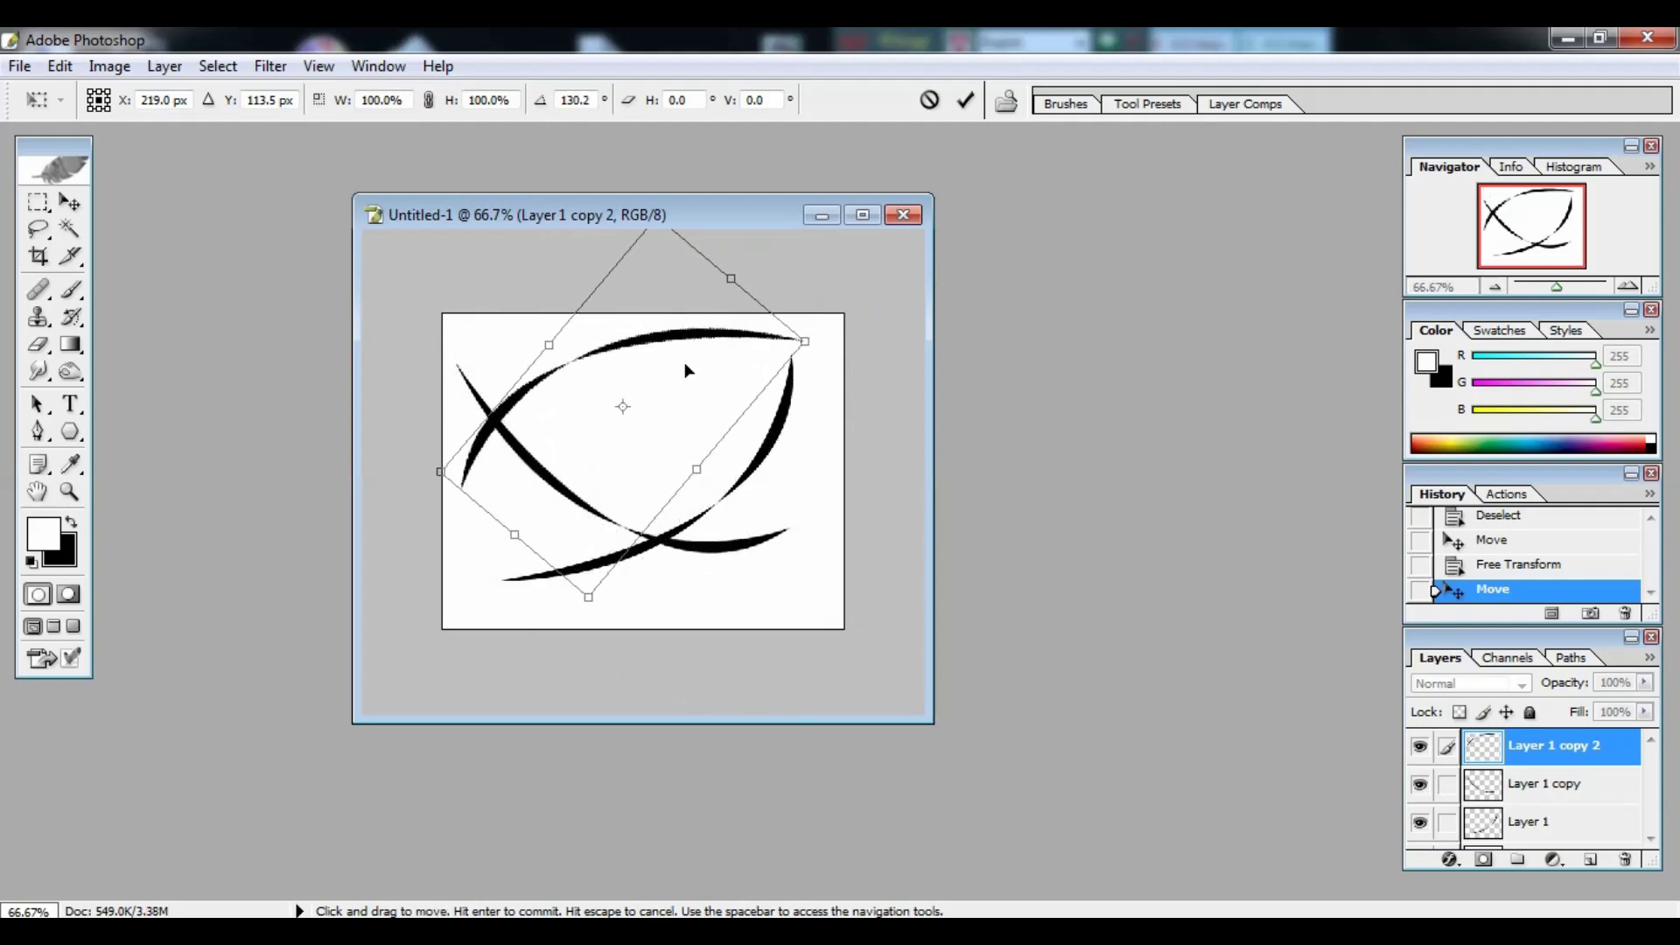
mouse_move(685, 387)
mouse_down()
mouse_move(710, 382)
mouse_move(708, 447)
mouse_up()
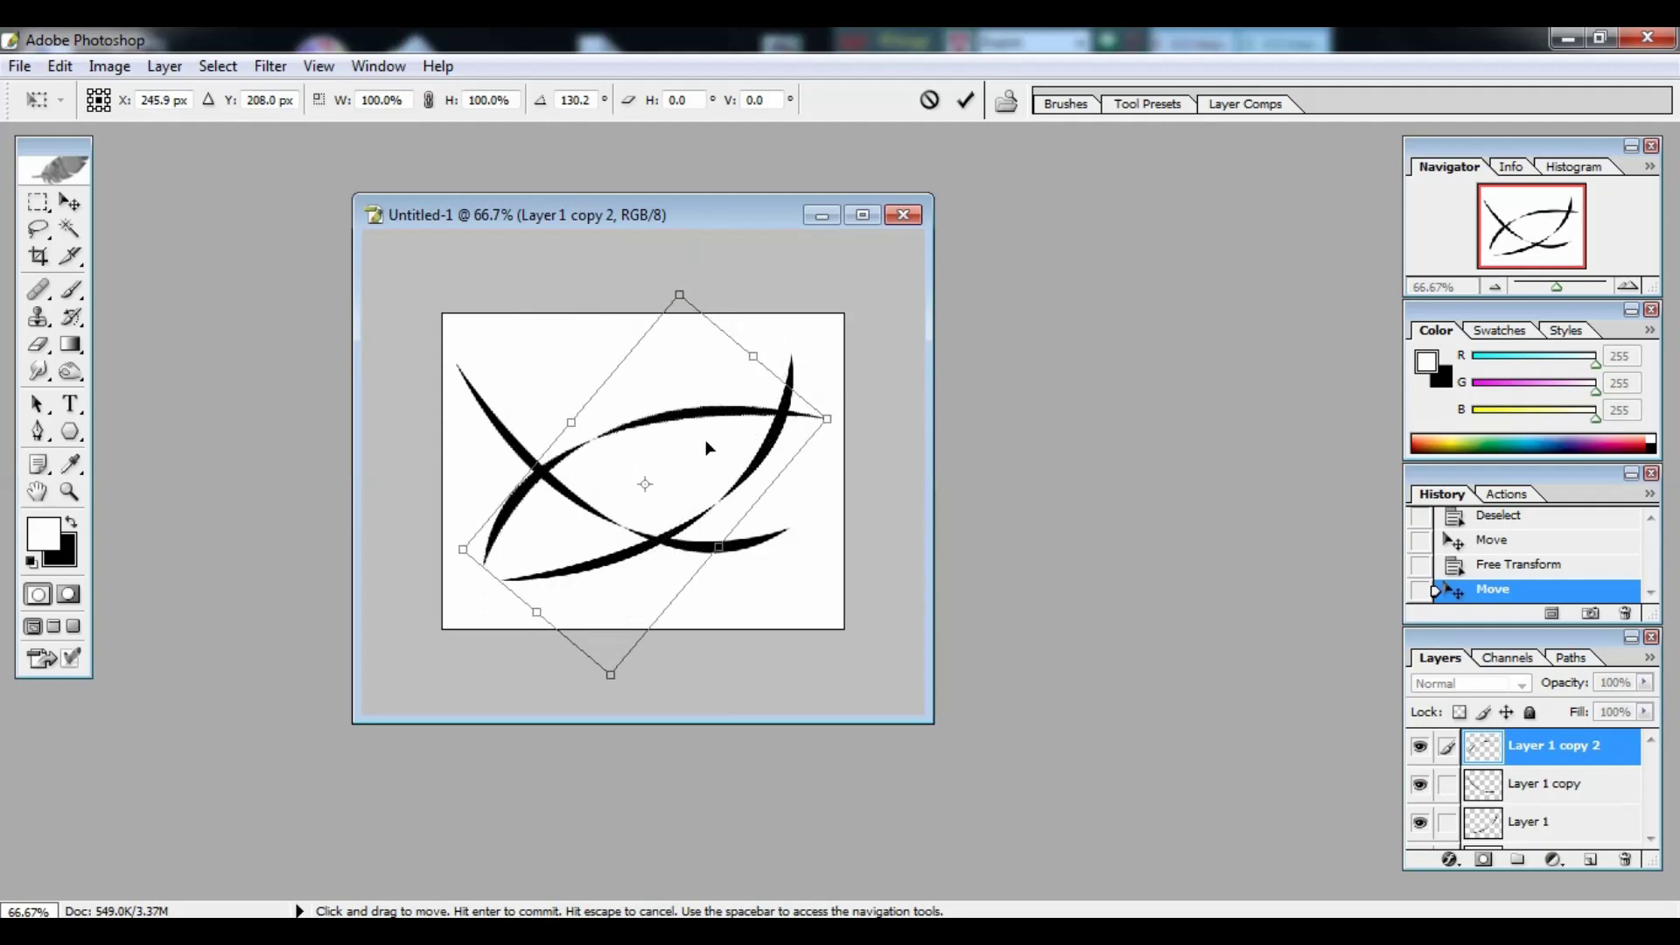
key(Return)
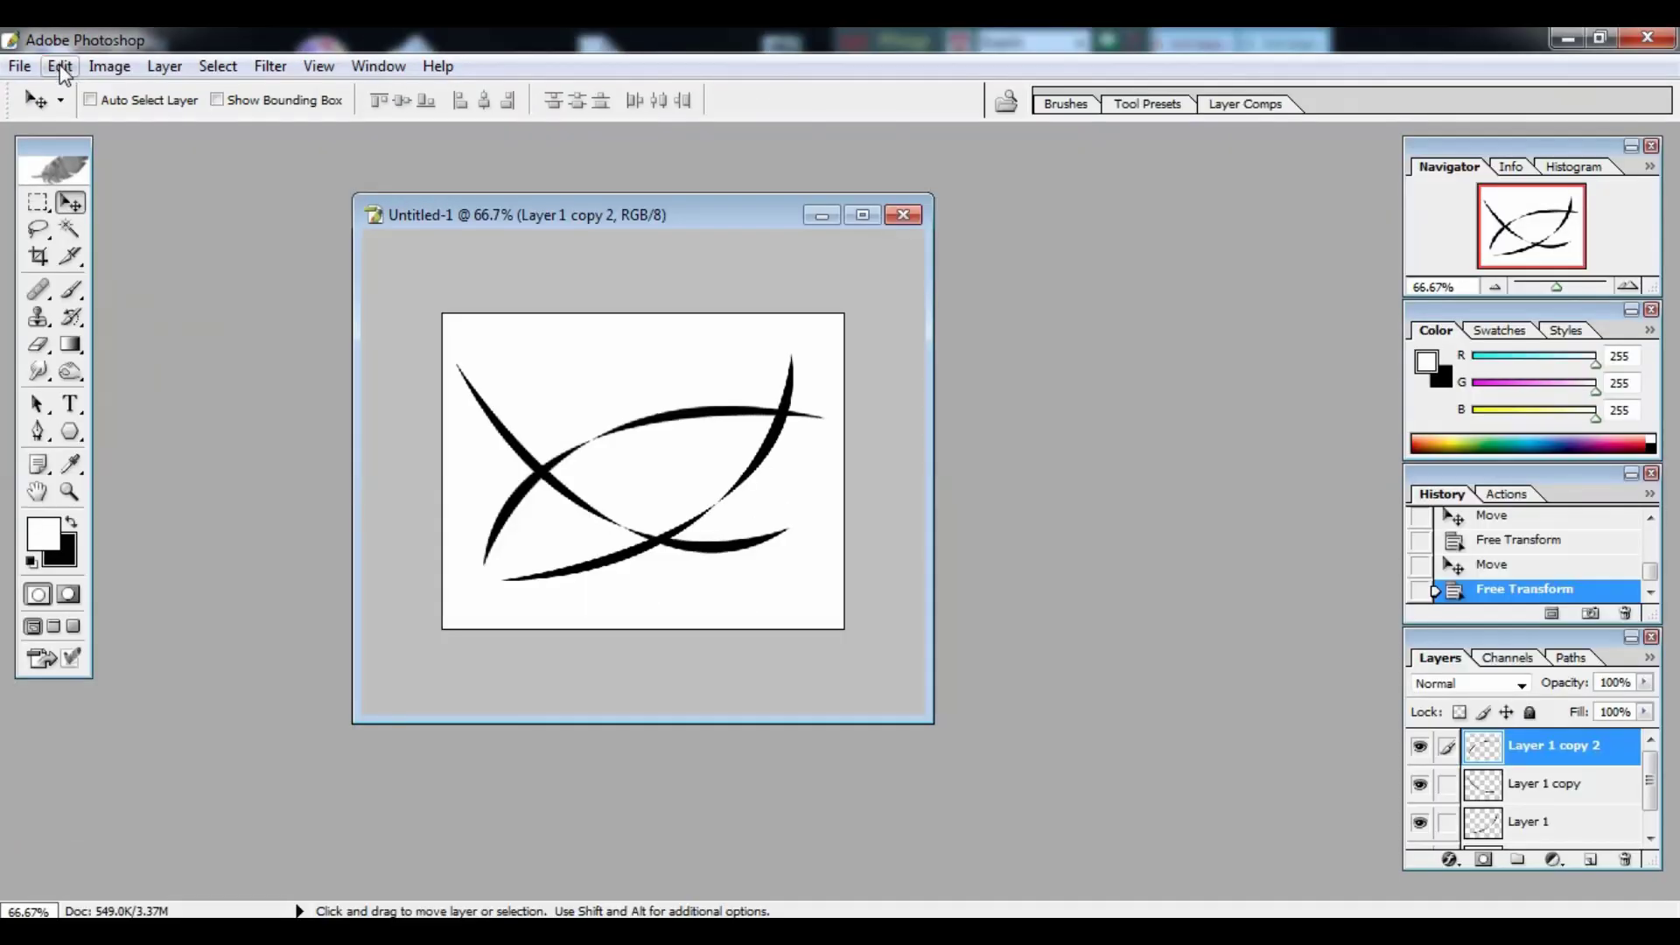
Define the crossing strokes as the 452-pixel brush 'Sampled Brush 1', then close the document unsaved.
click(59, 69)
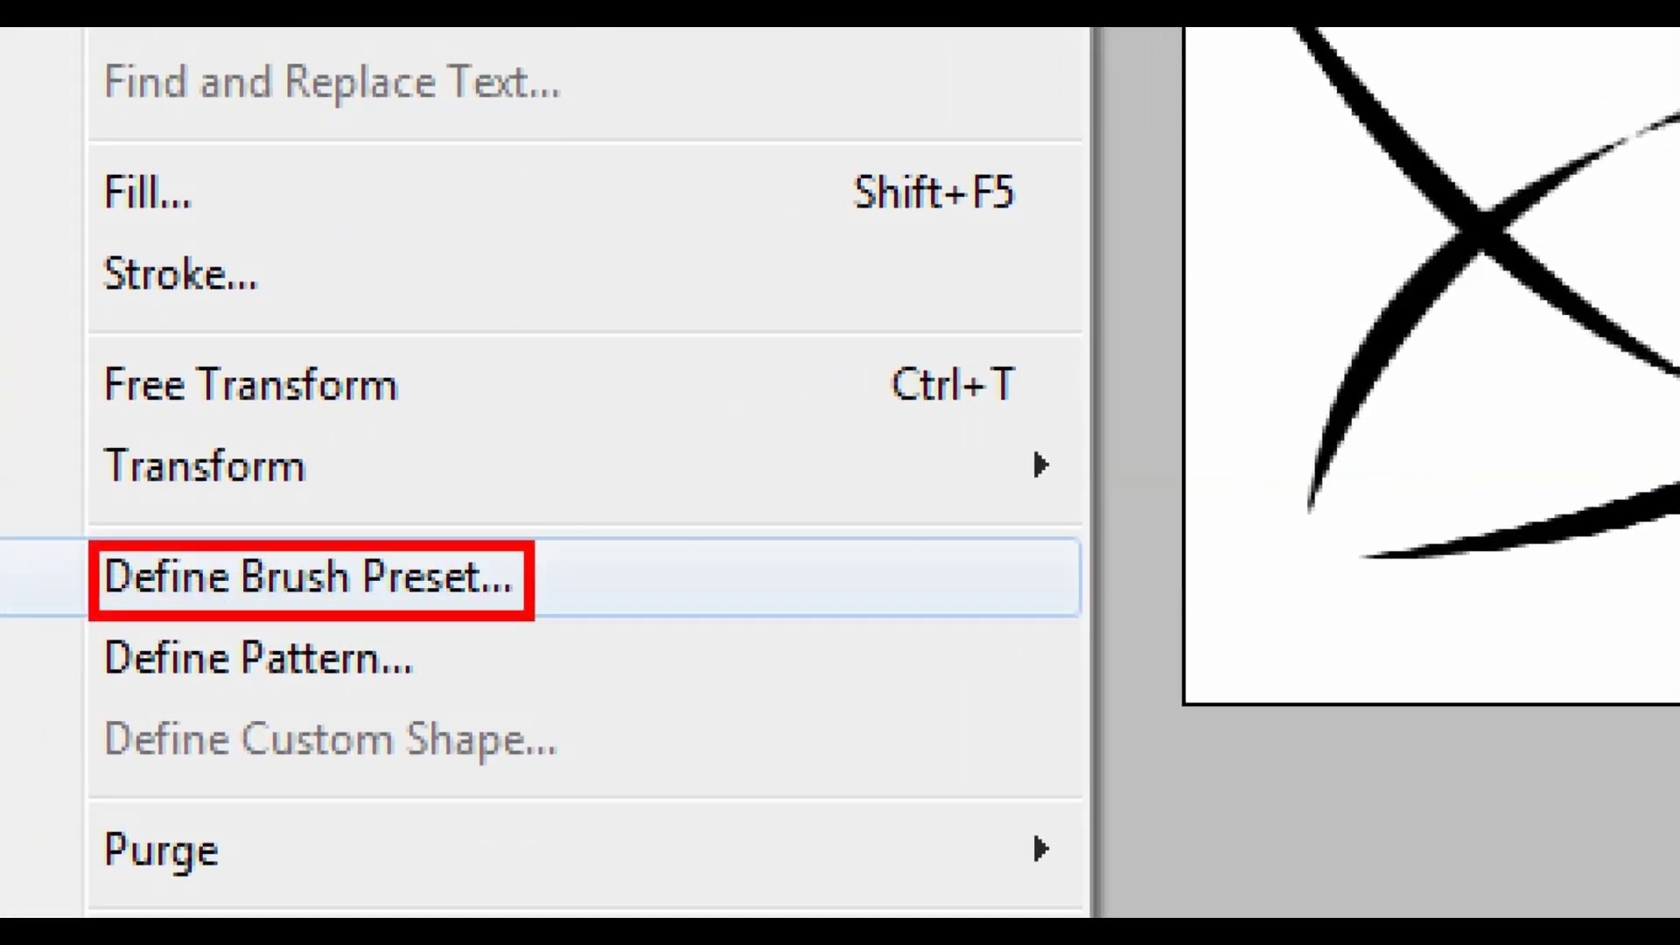
click(306, 577)
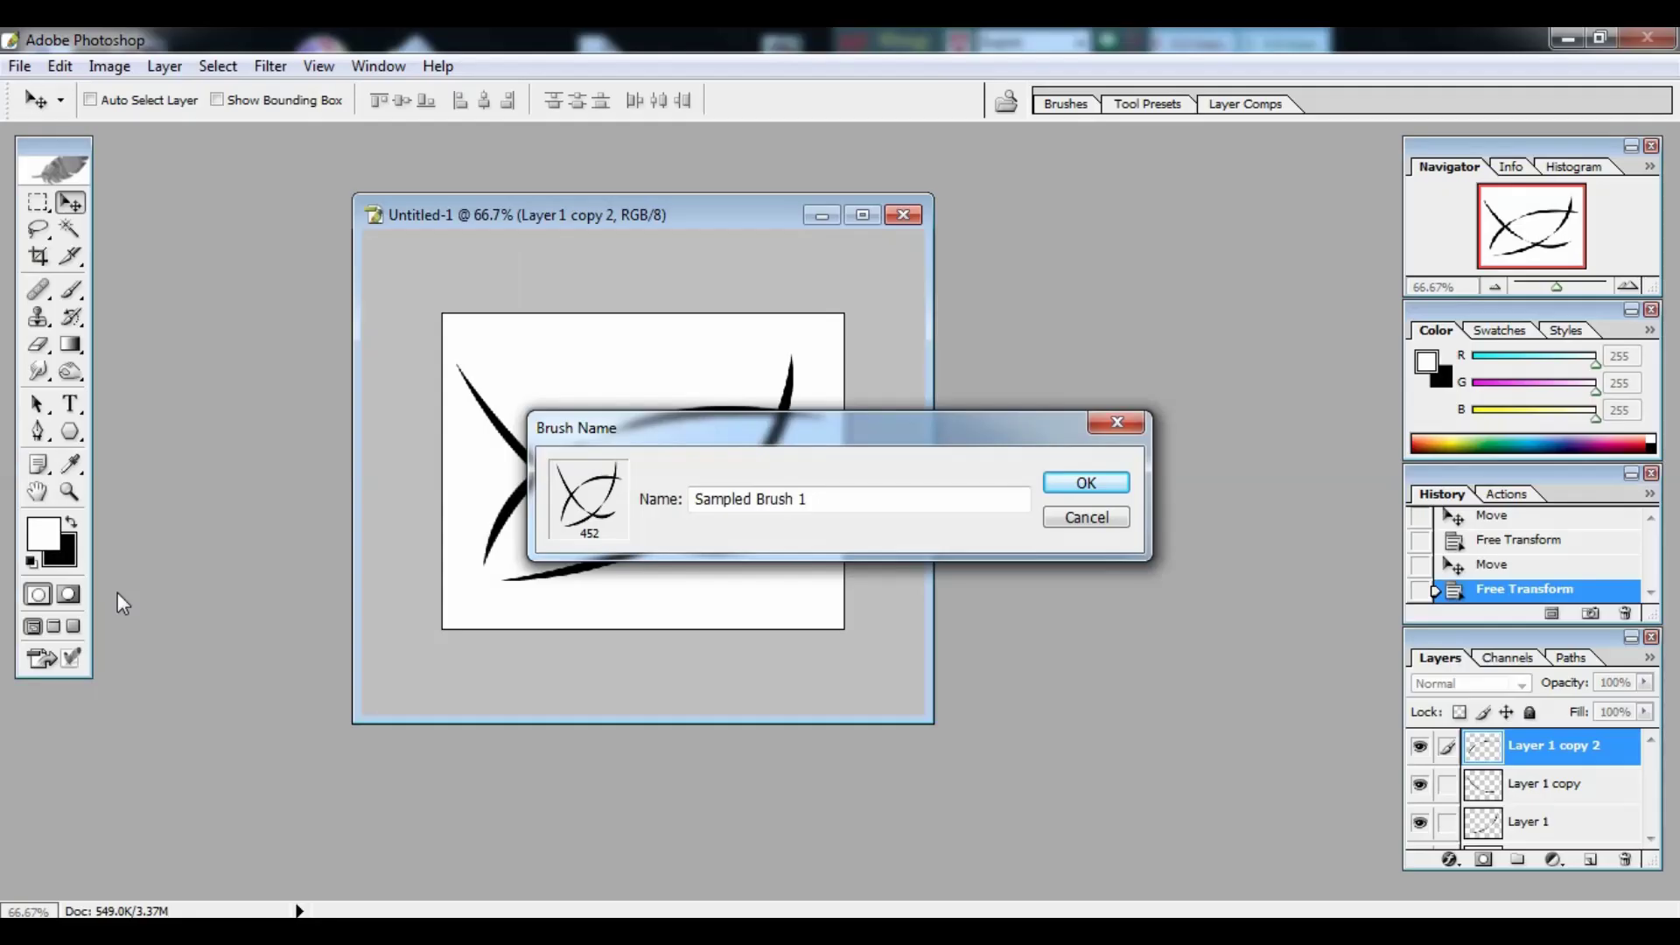
drag(767, 432, 644, 405)
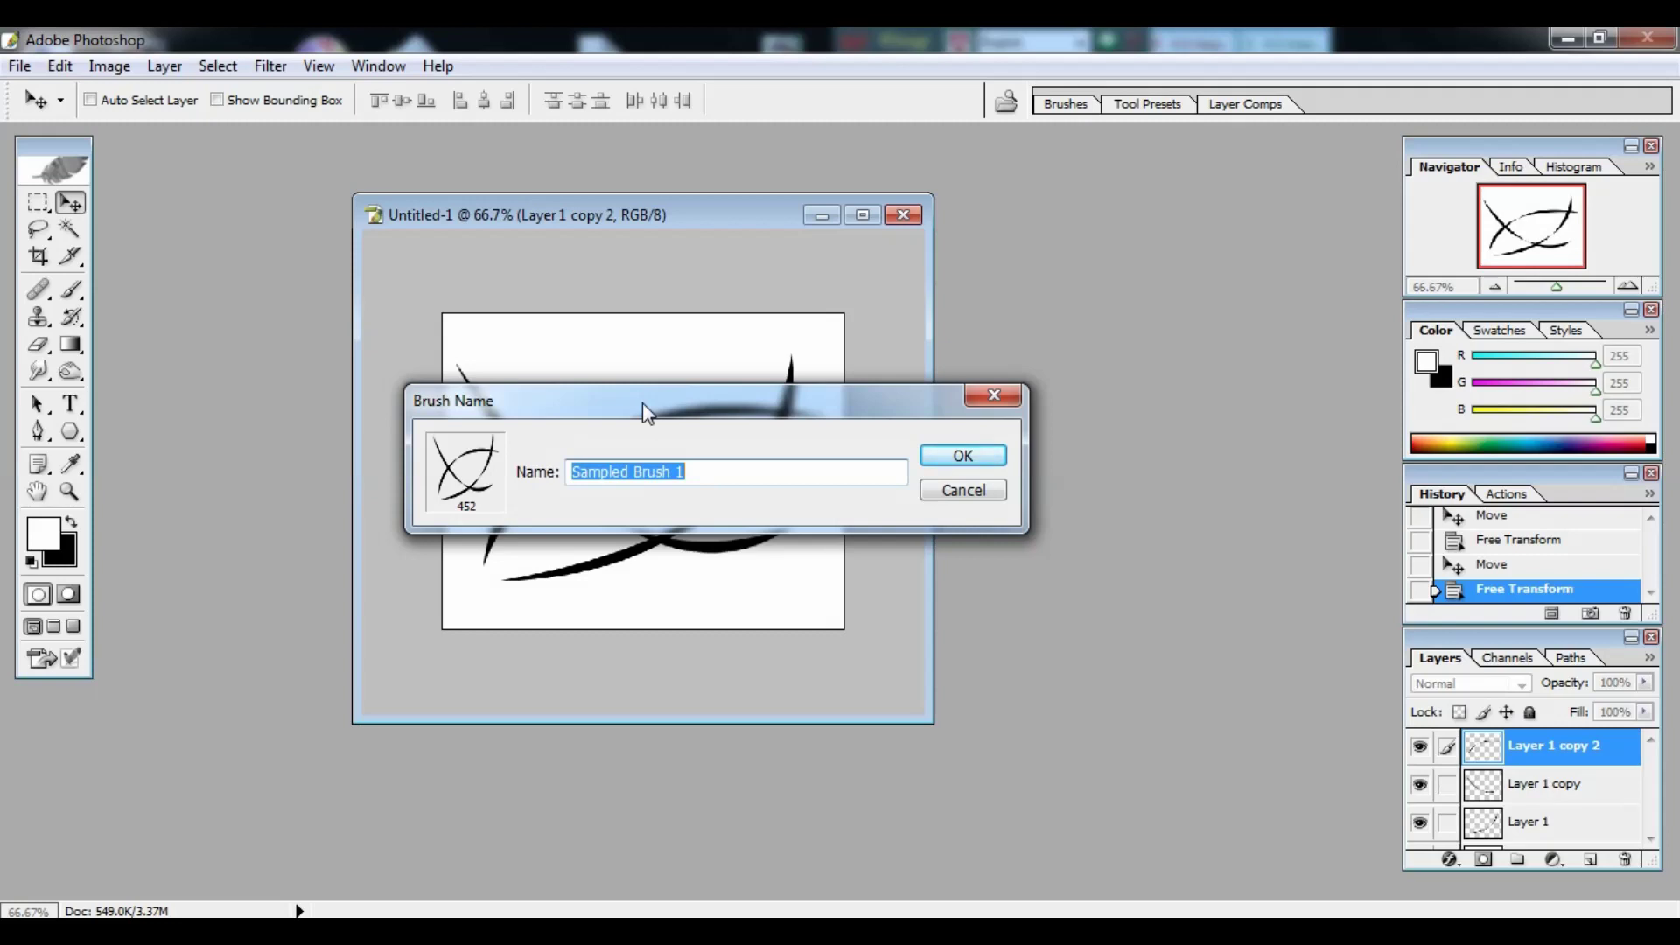
click(965, 461)
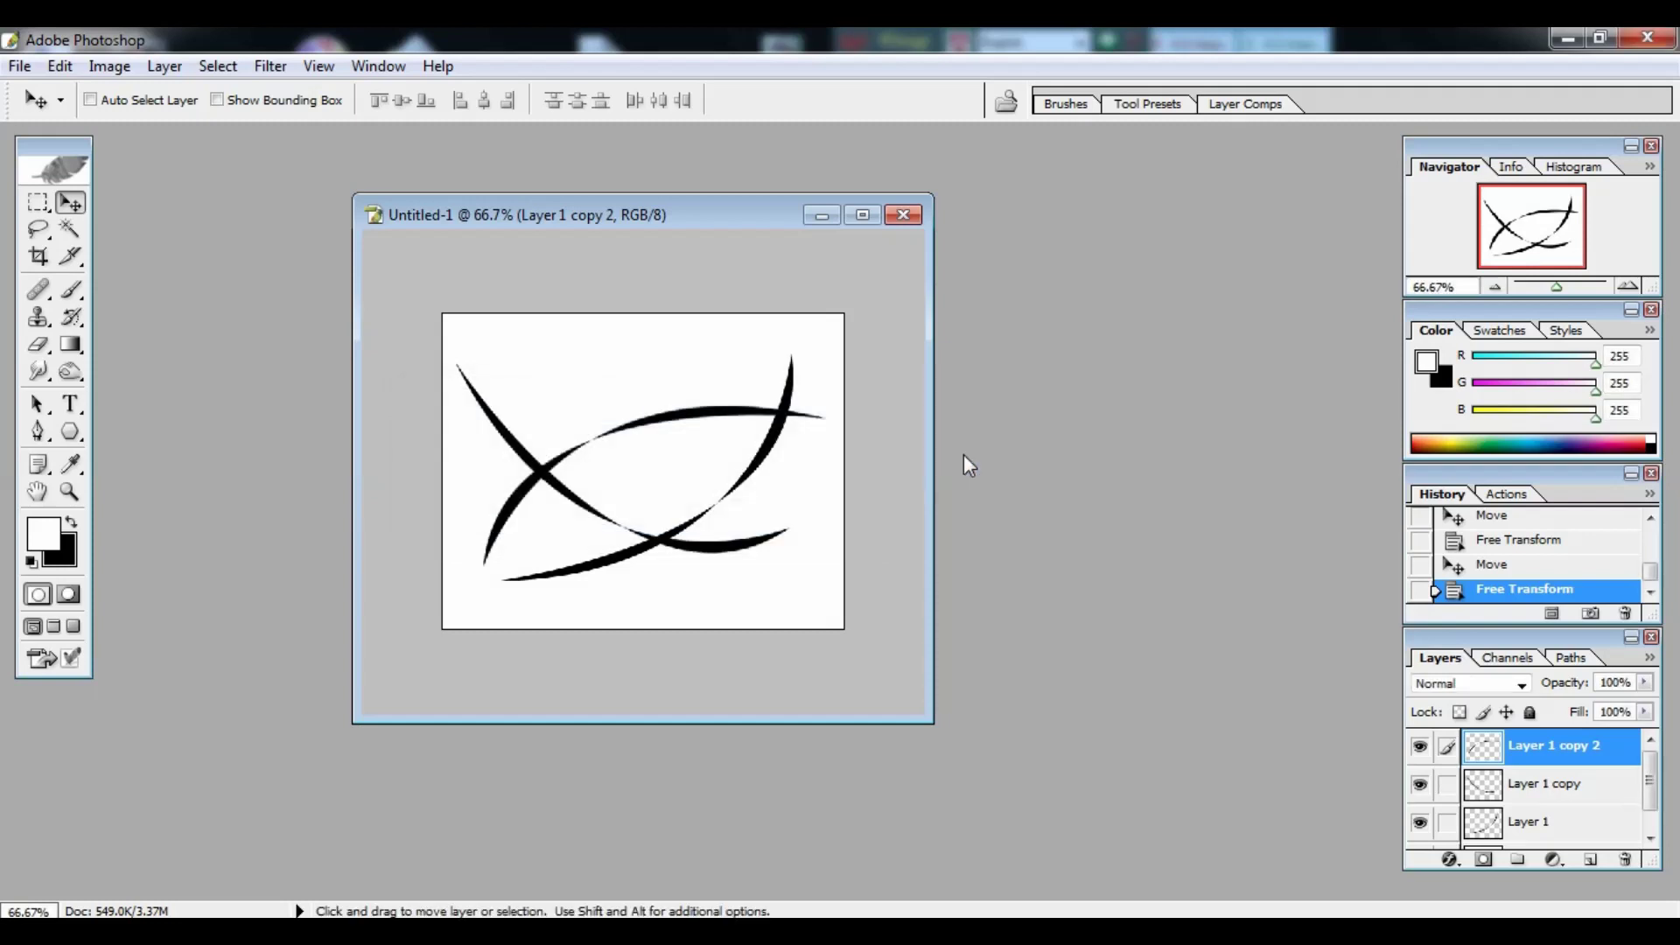
click(903, 217)
click(845, 392)
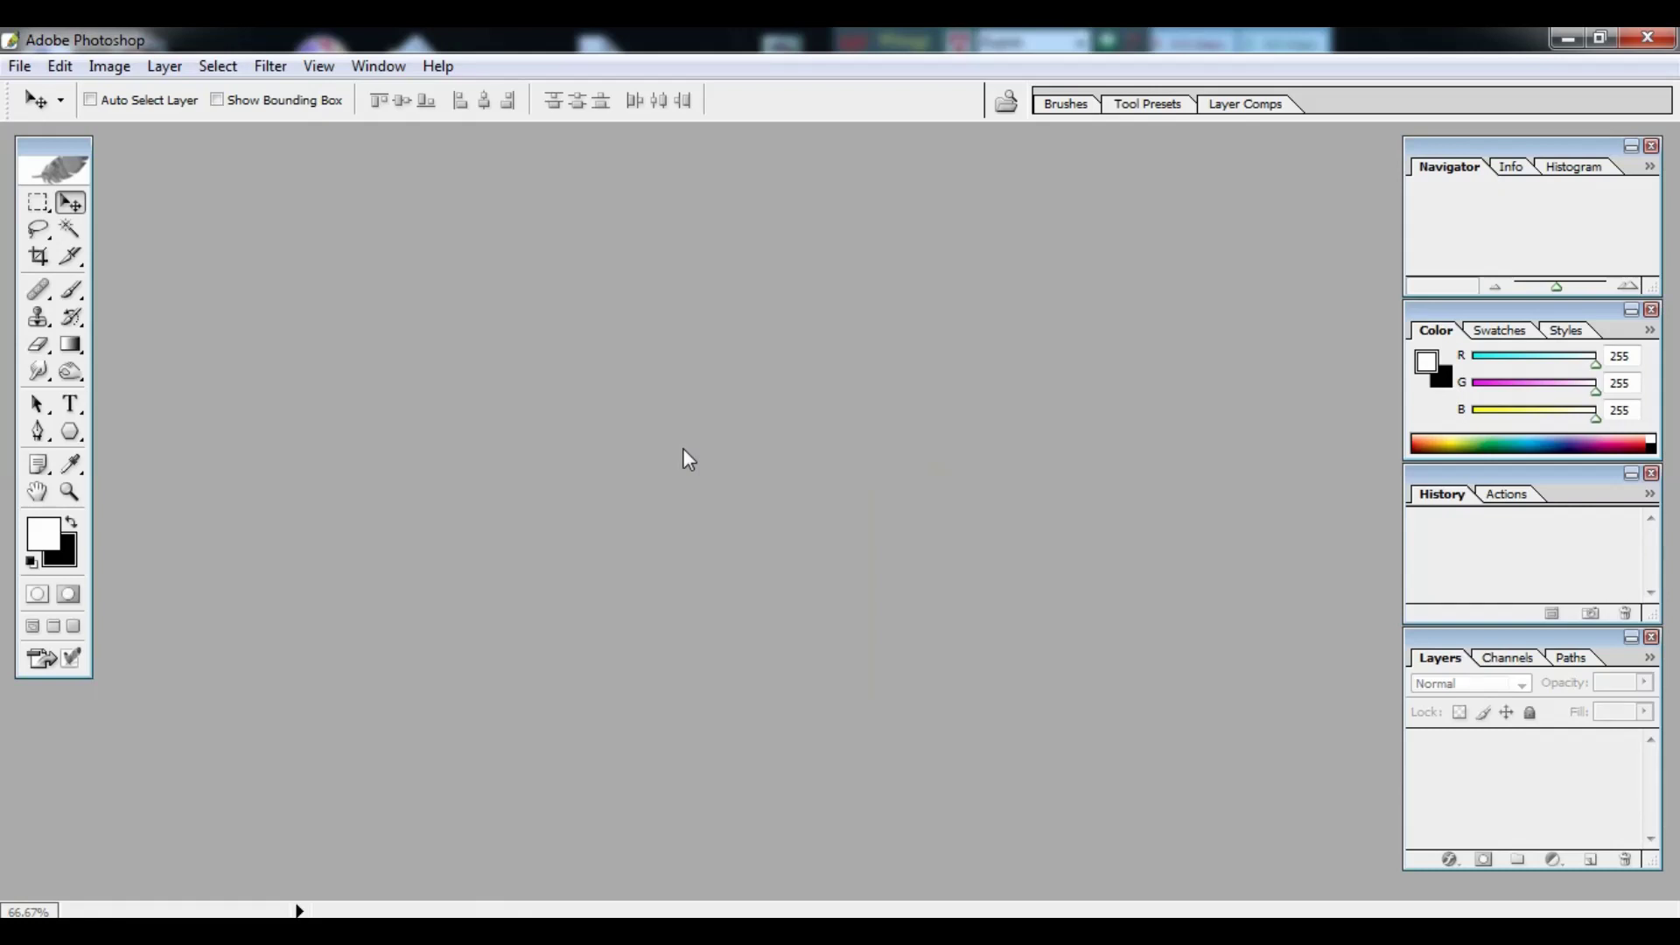
Create a new white A4 document.
key(ctrl+n)
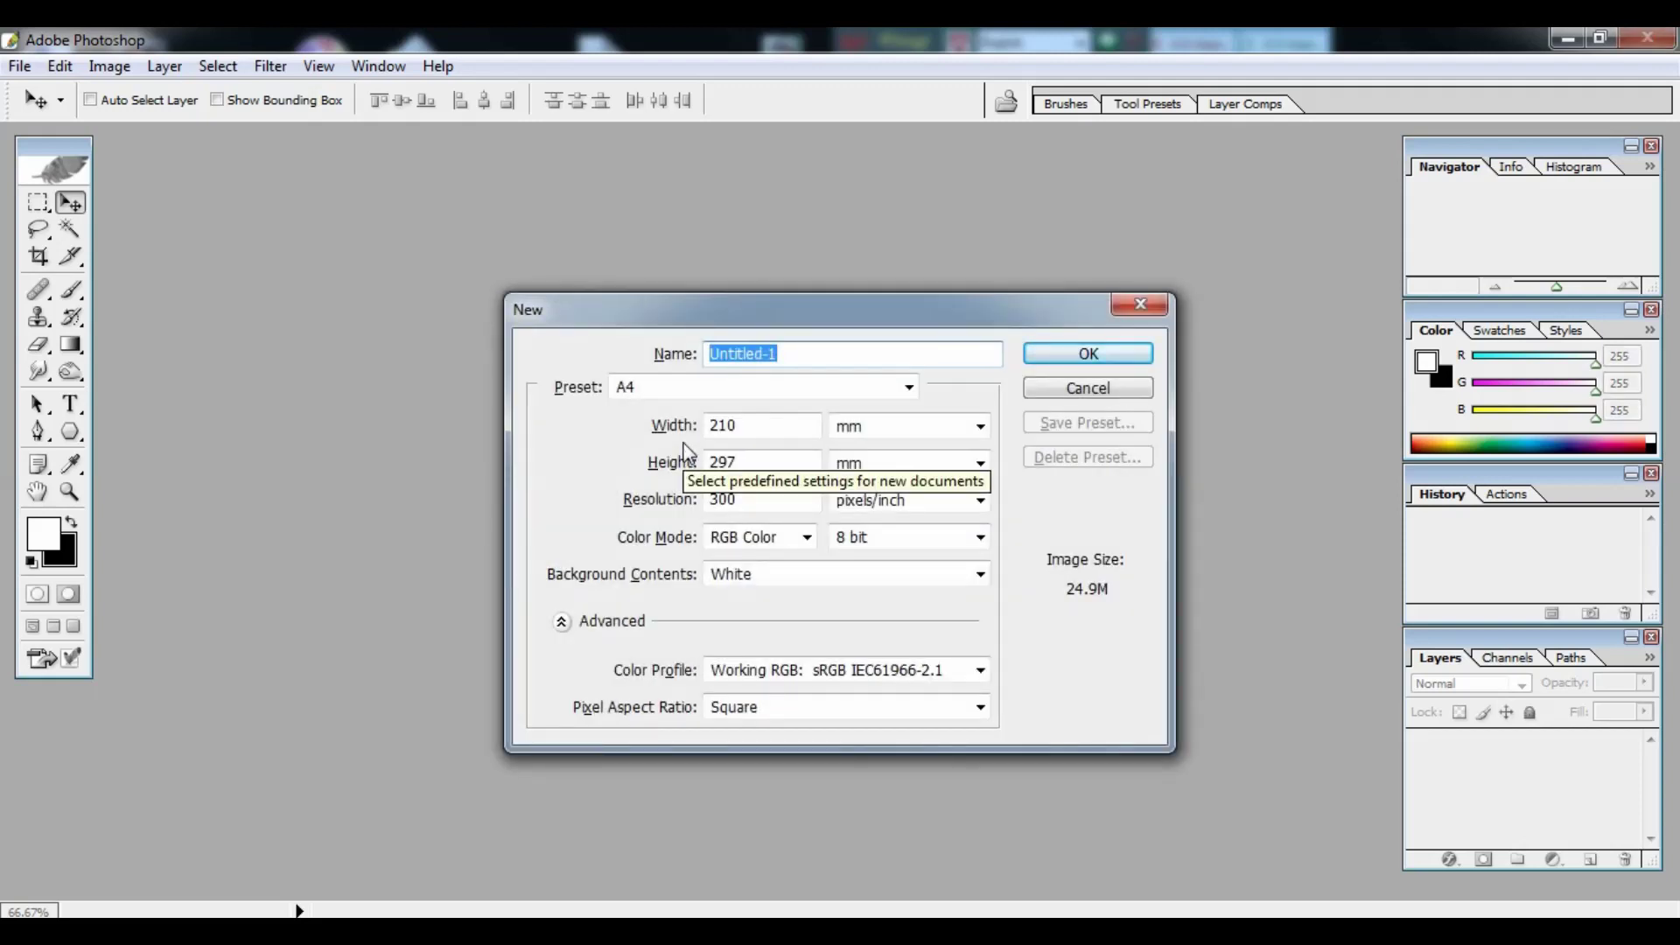
click(1052, 358)
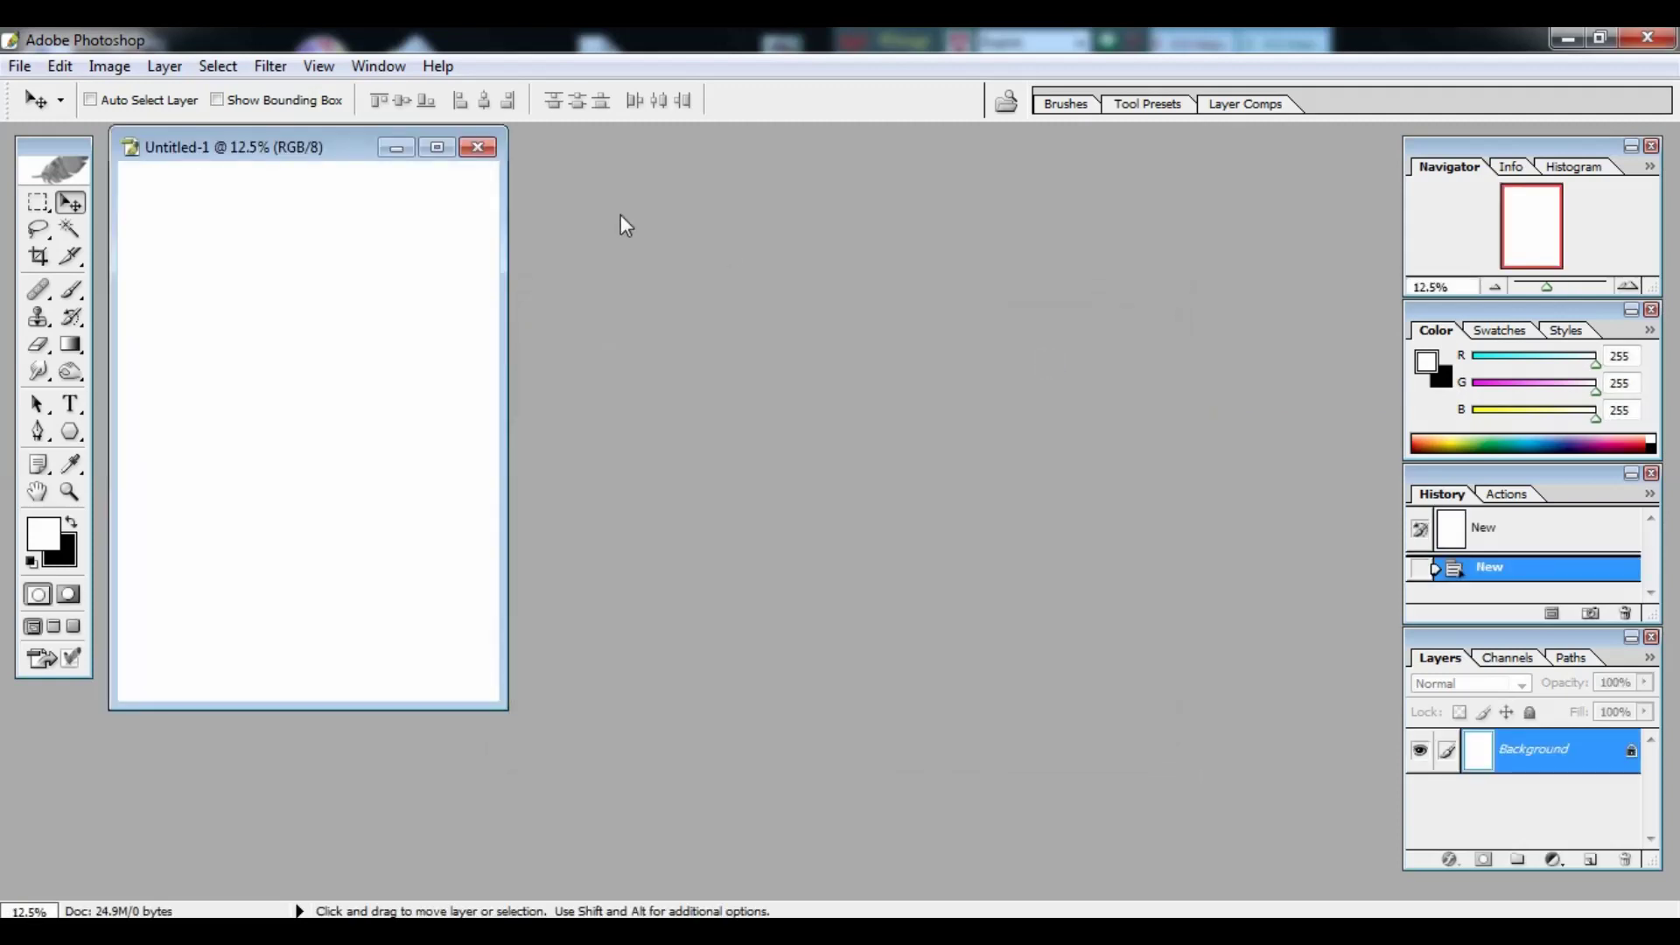
drag(341, 150, 490, 177)
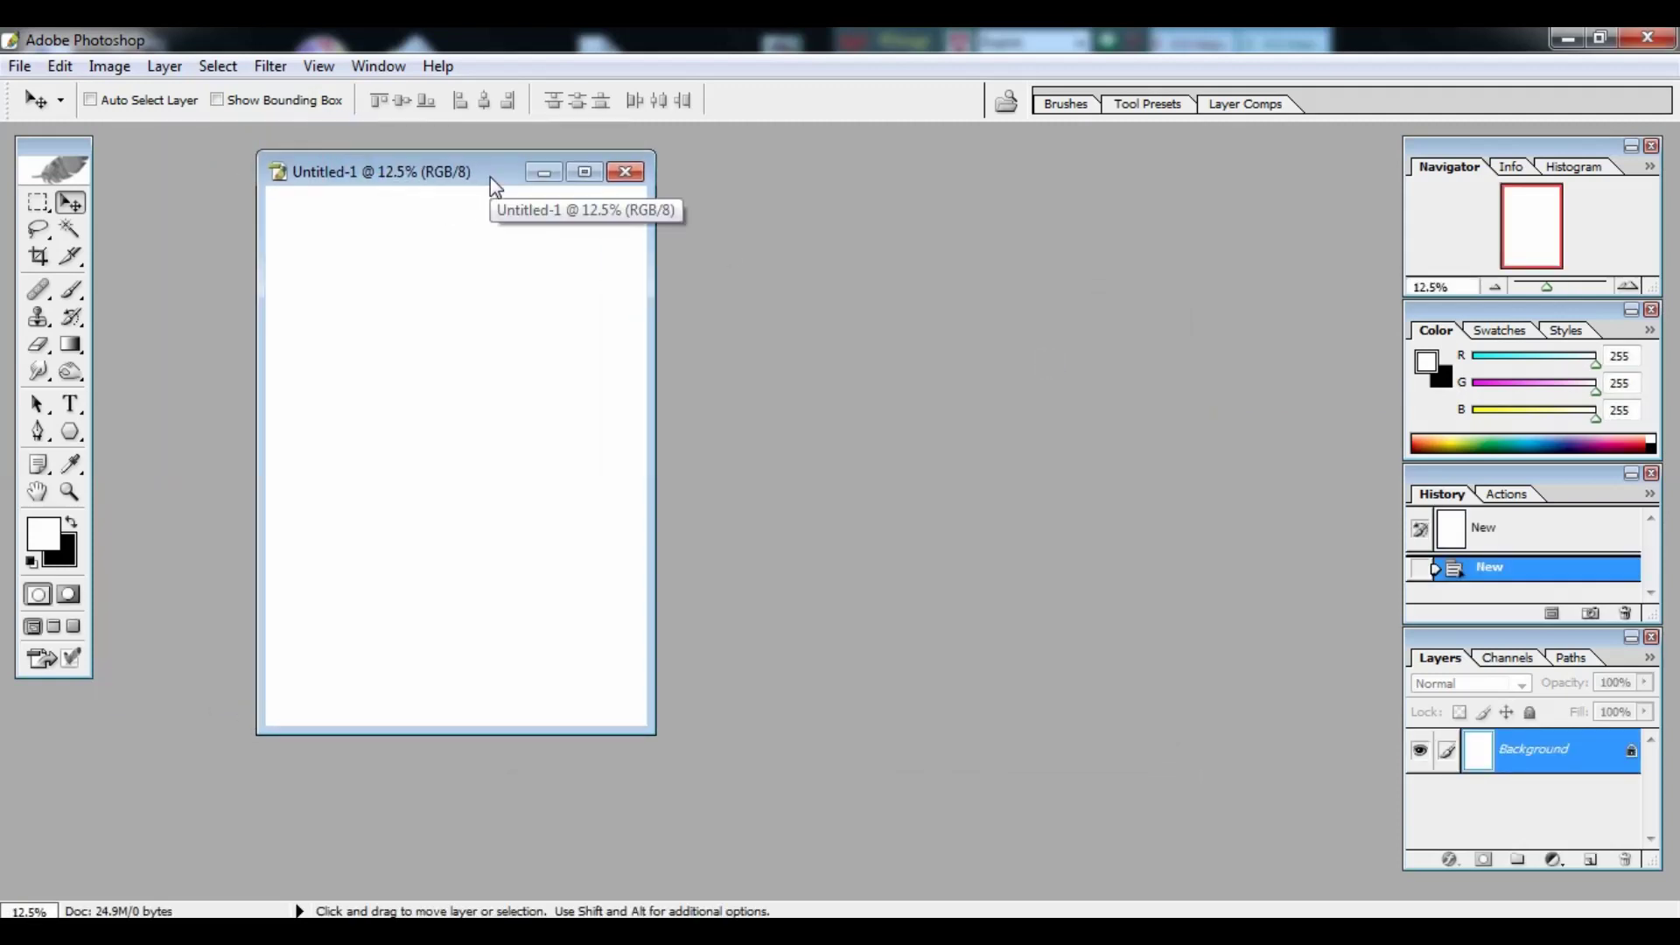
Crop the page to a landscape canvas and zoom in to 33.33%.
click(39, 257)
drag(368, 334, 579, 458)
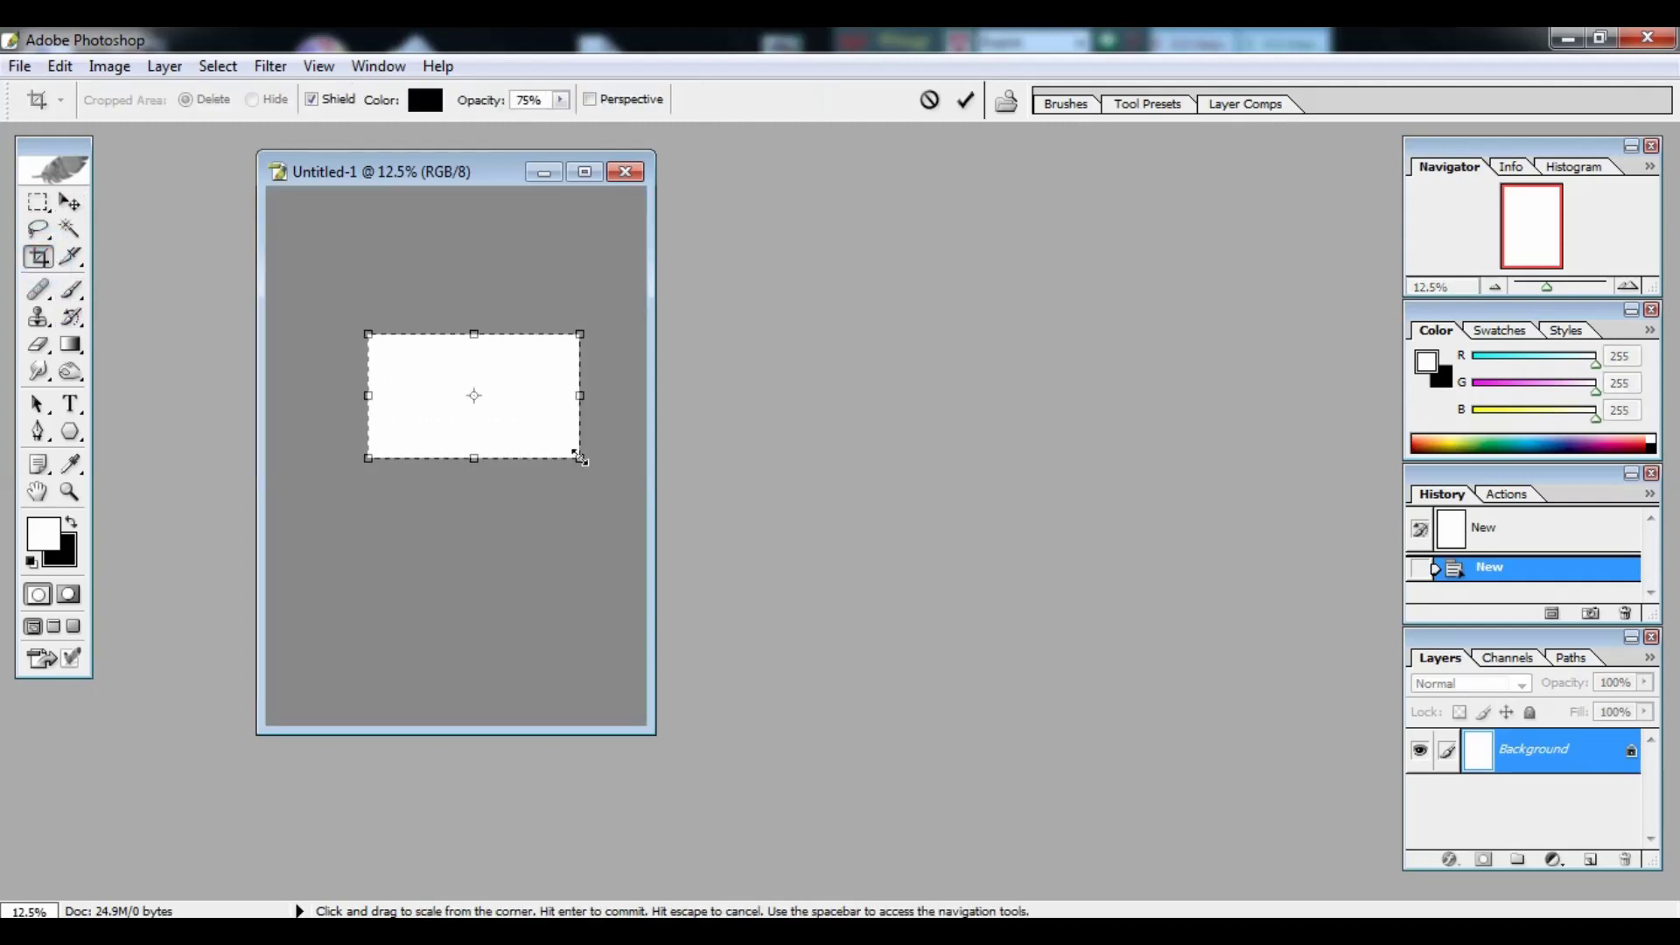
key(Return)
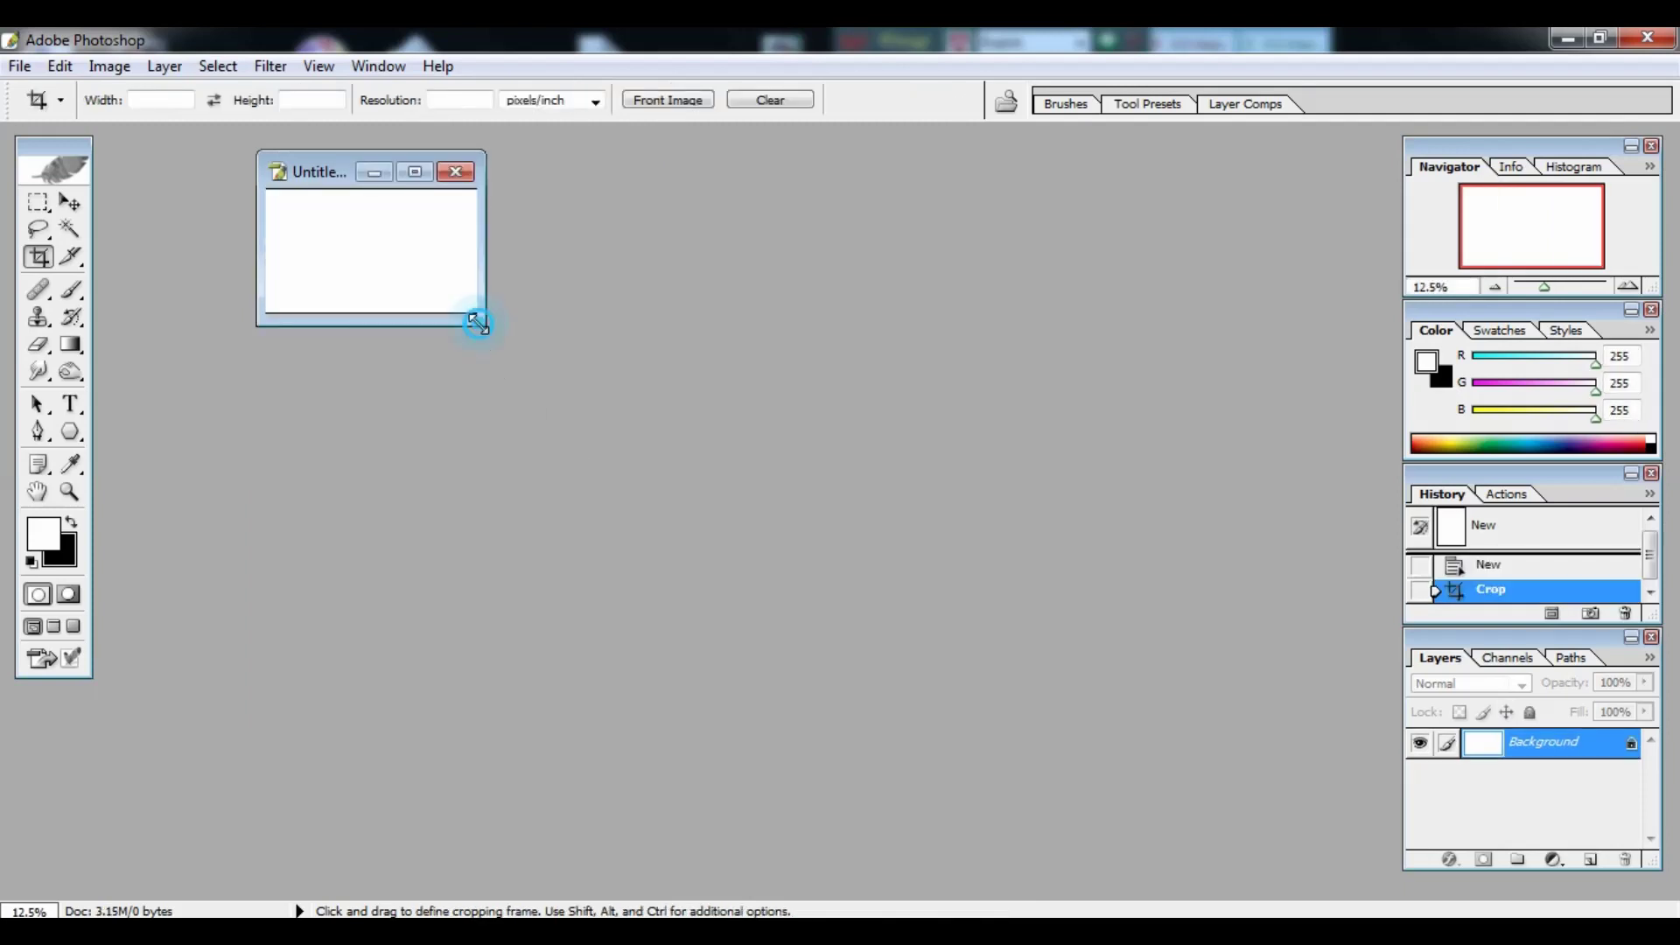
drag(482, 323, 977, 669)
key(ctrl+plus)
key(ctrl+plus)
key(ctrl+plus)
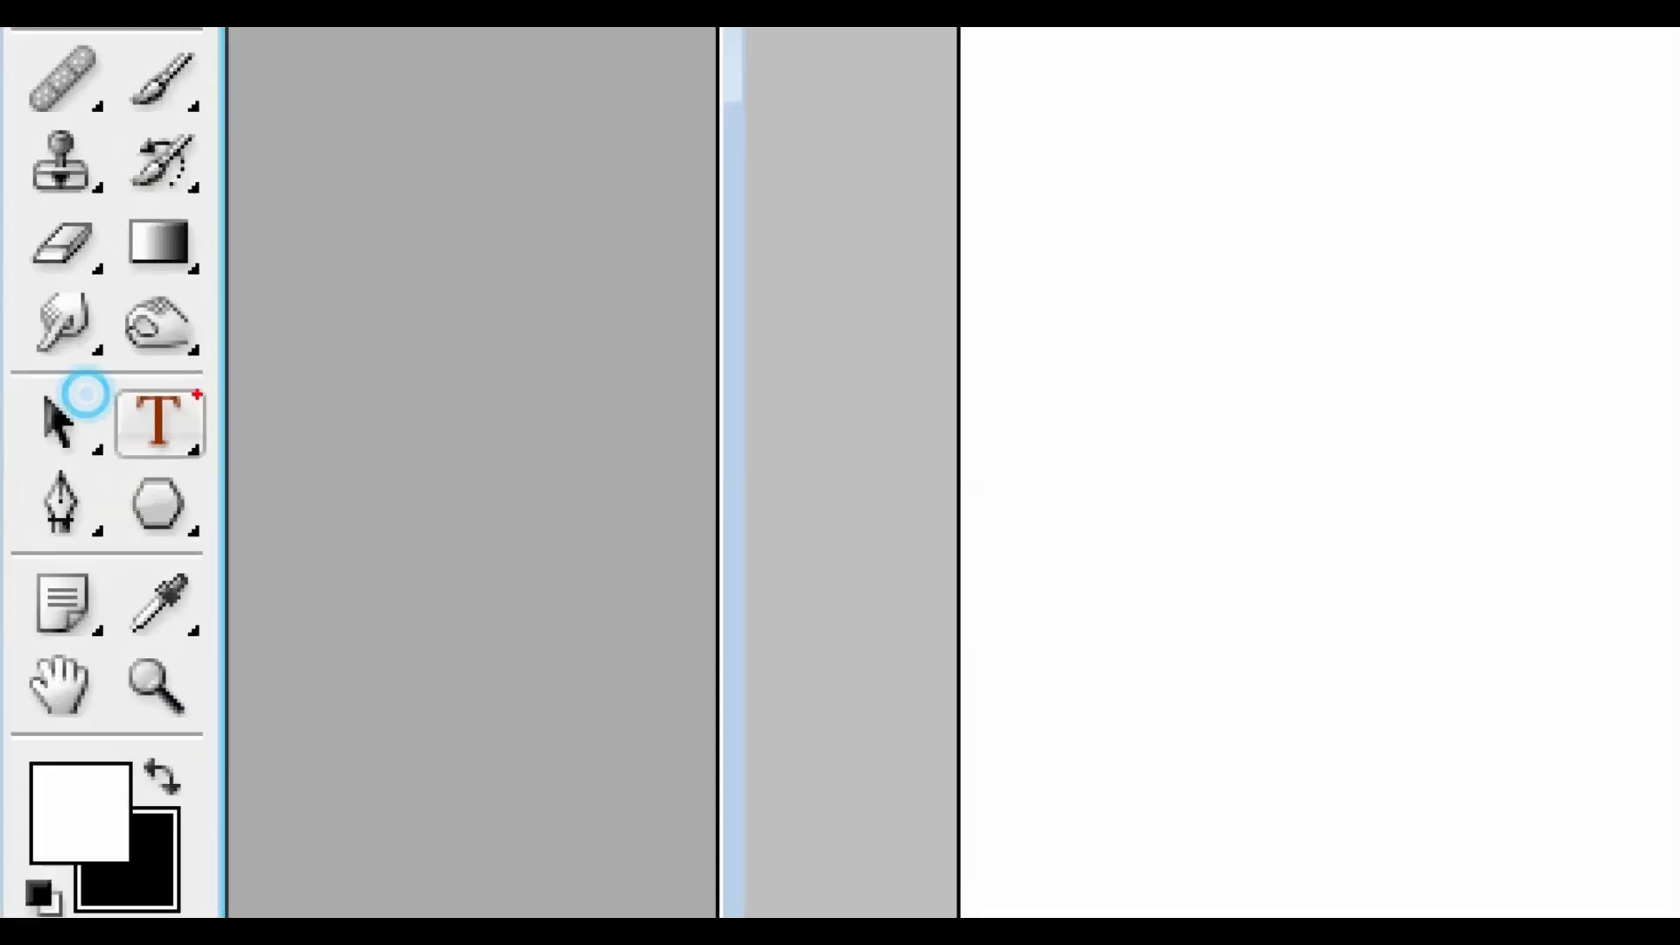
click(159, 416)
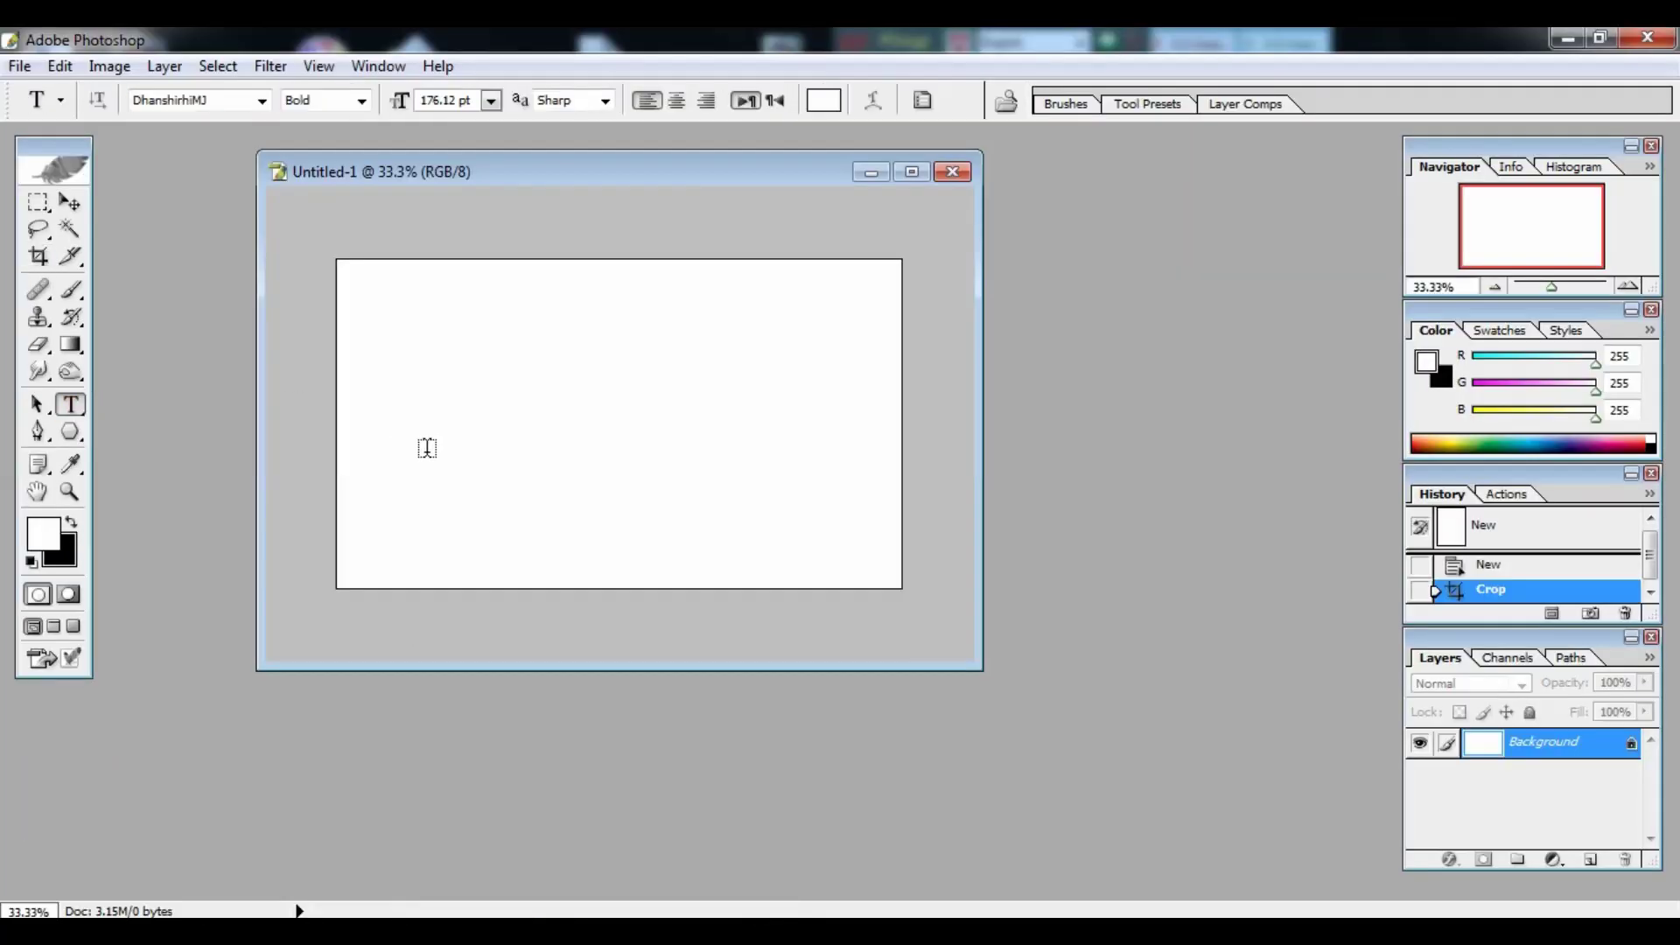
Type the Bengali word 'বাঘ' in 176.12 pt bold black on the canvas and commit it.
click(396, 441)
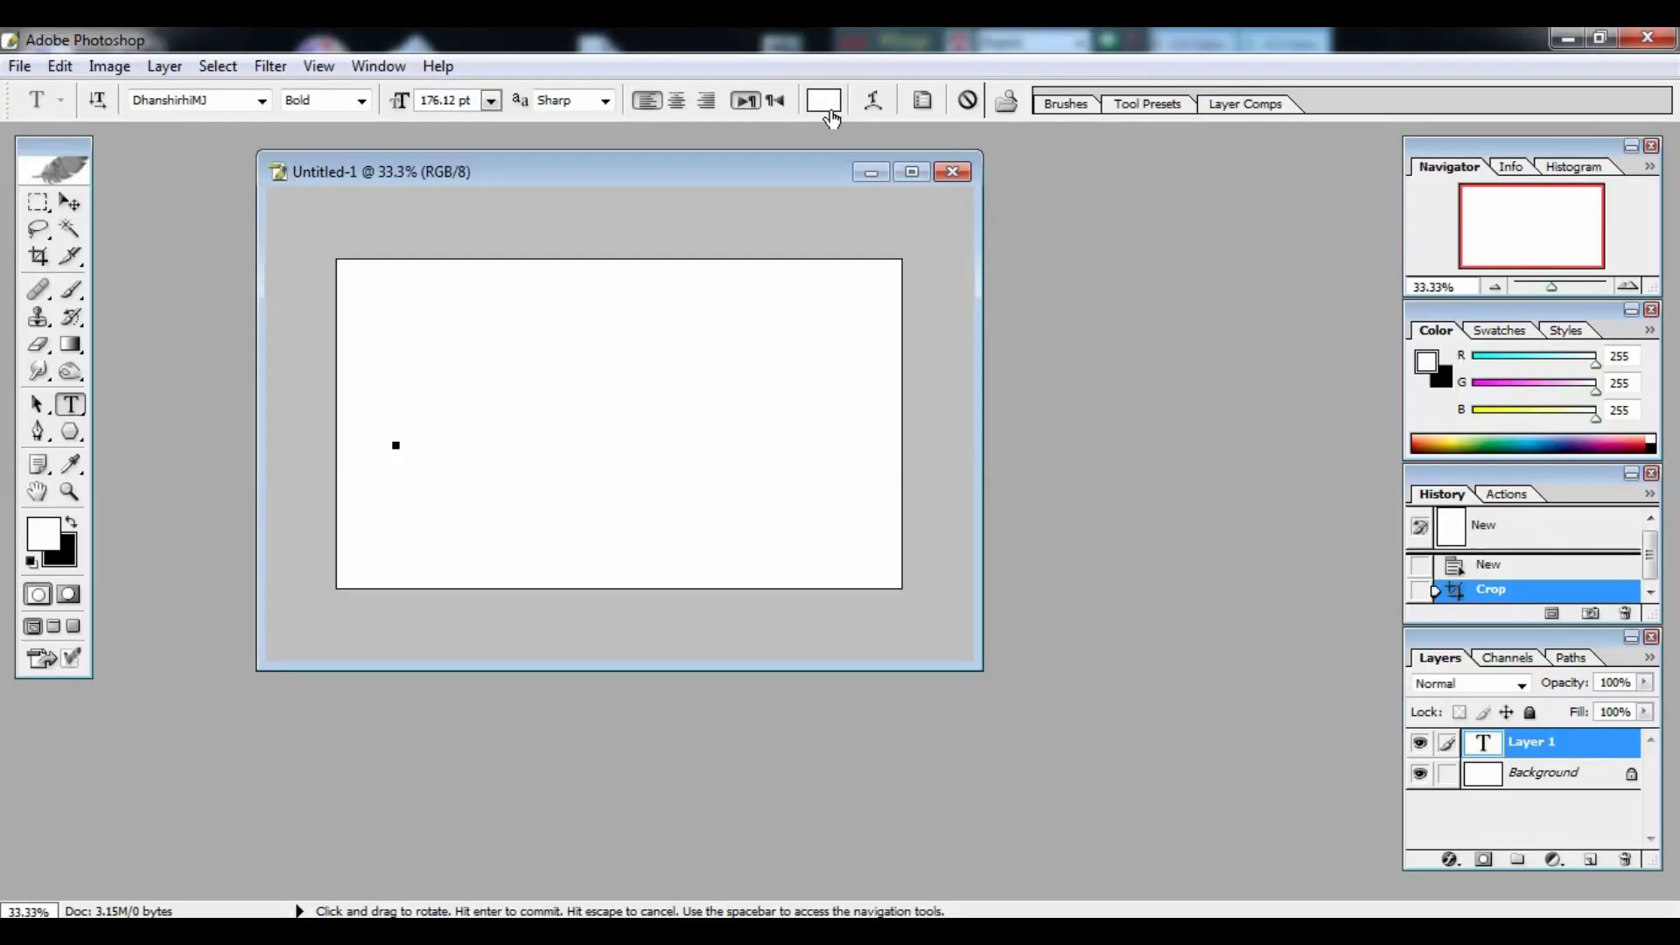
click(777, 122)
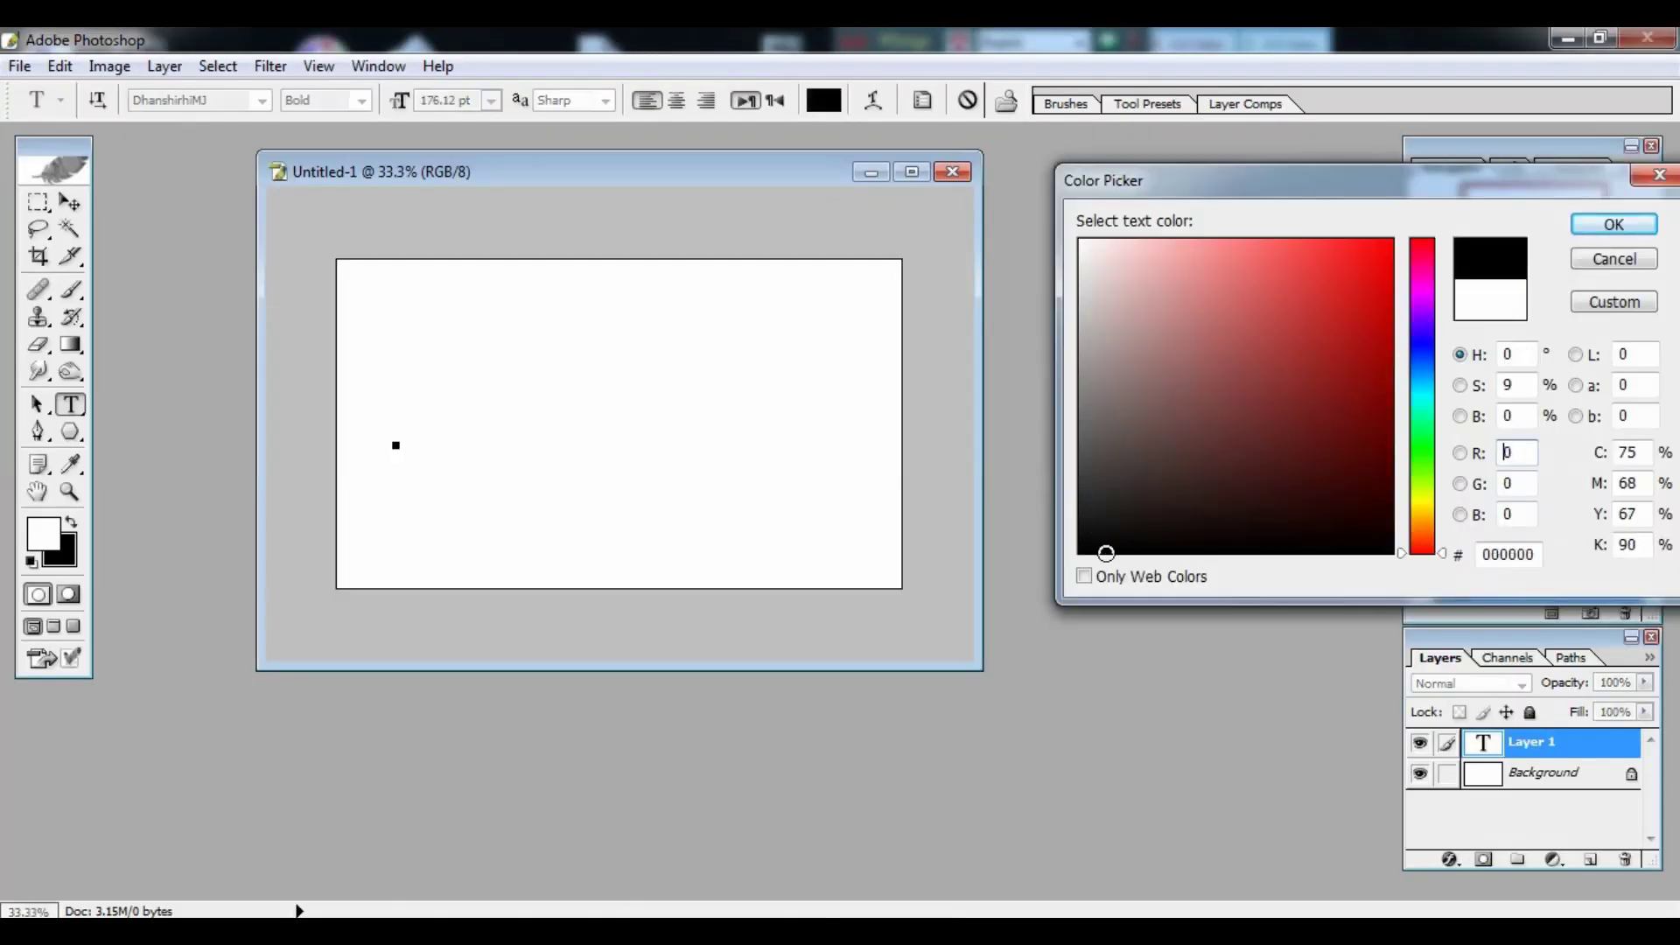
click(1614, 225)
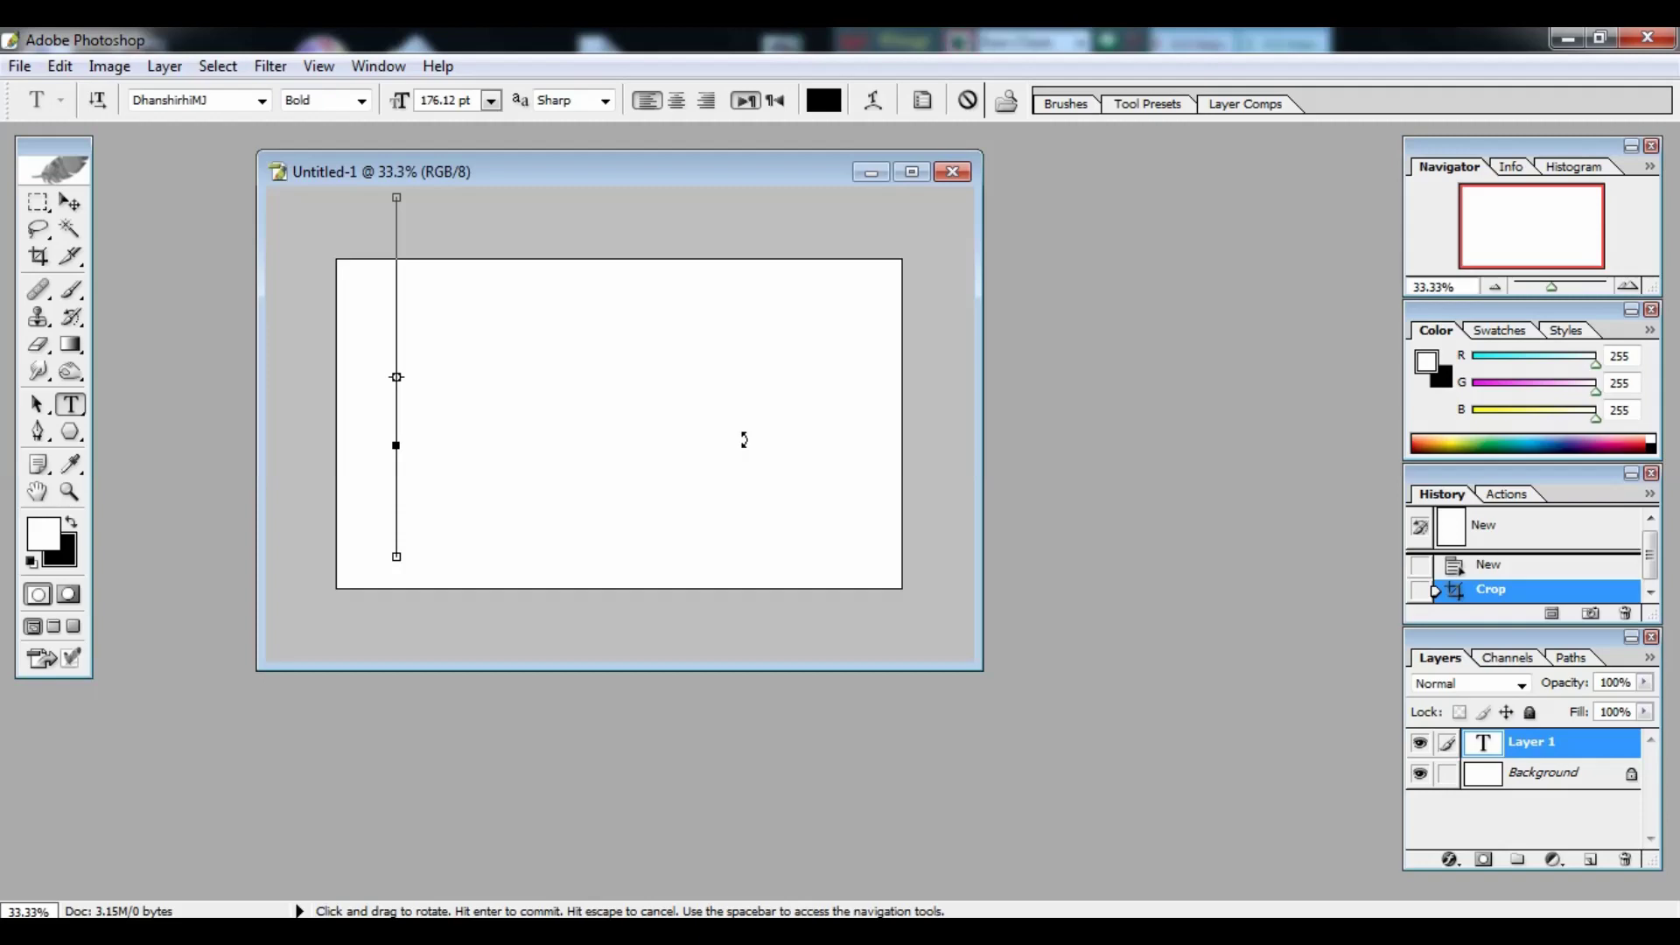
text(বাঘ)
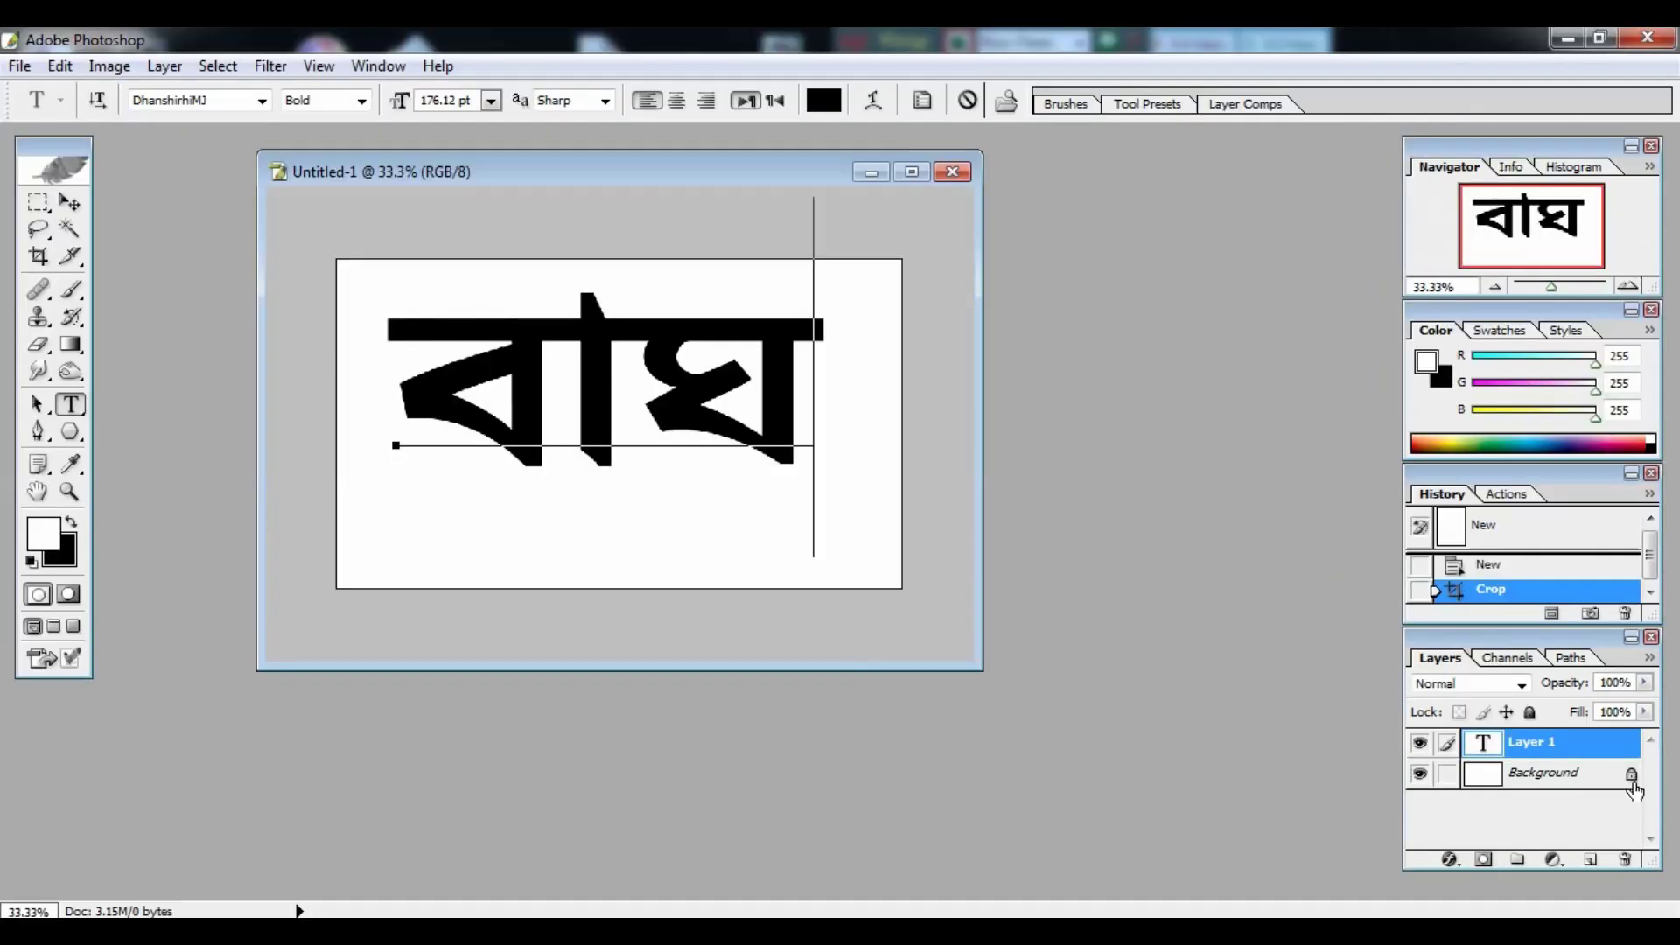
click(1367, 574)
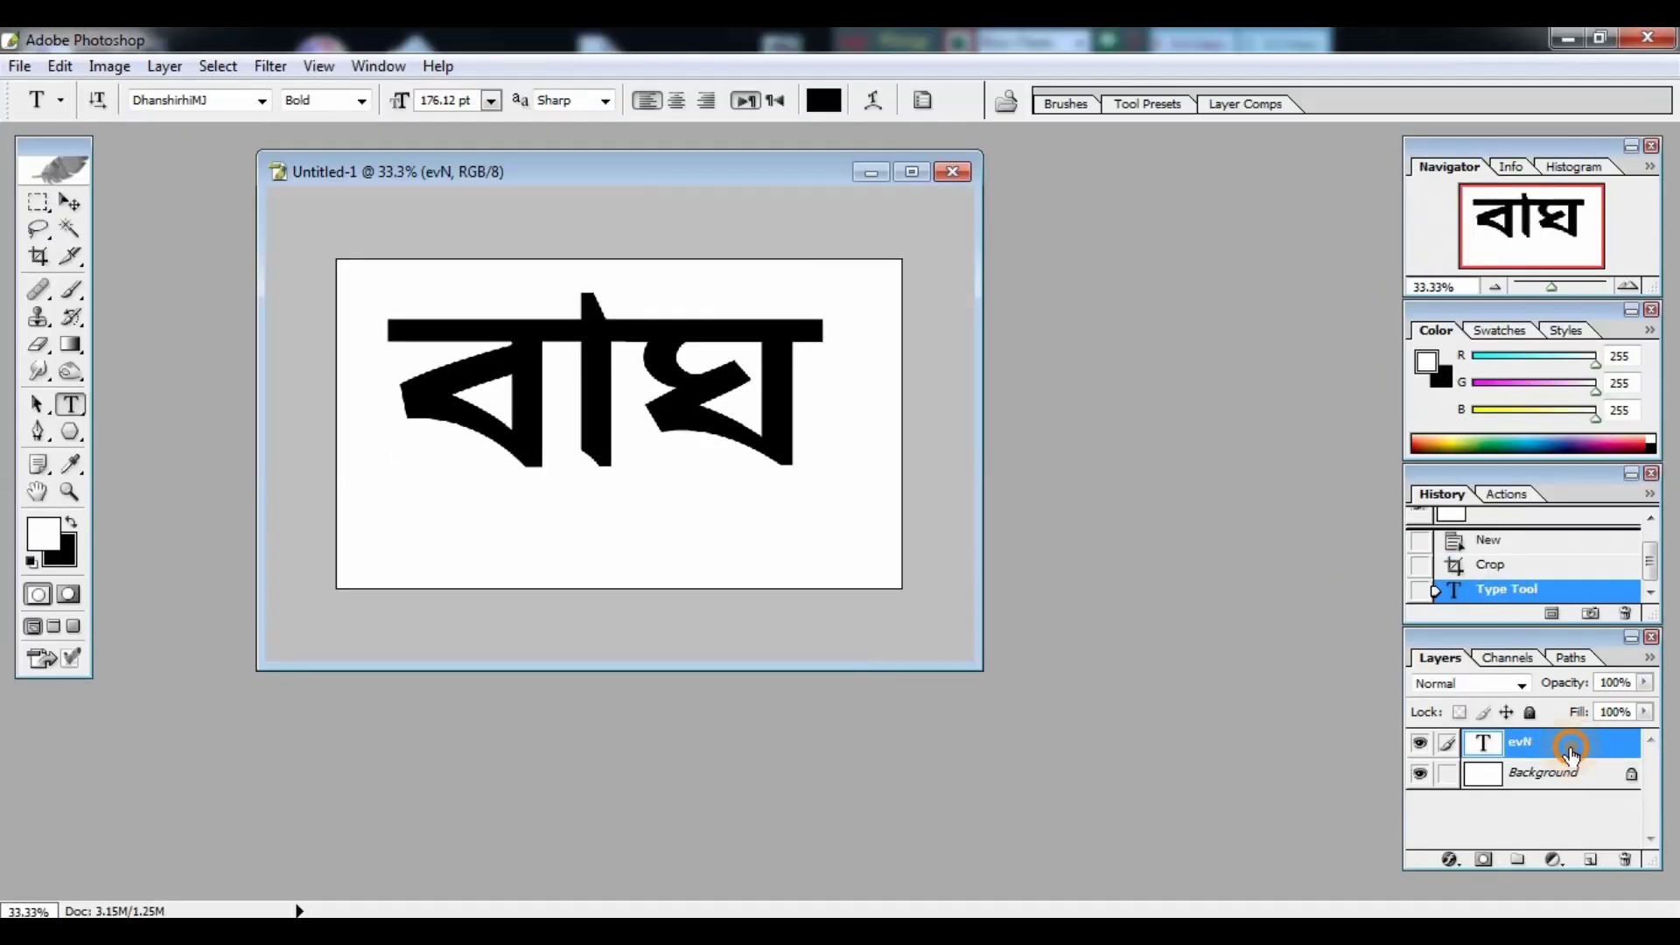
Rasterize the বাঘ text layer (evN), then bring up the Open dialog.
right_click(1570, 752)
right_click(1570, 753)
click(1477, 600)
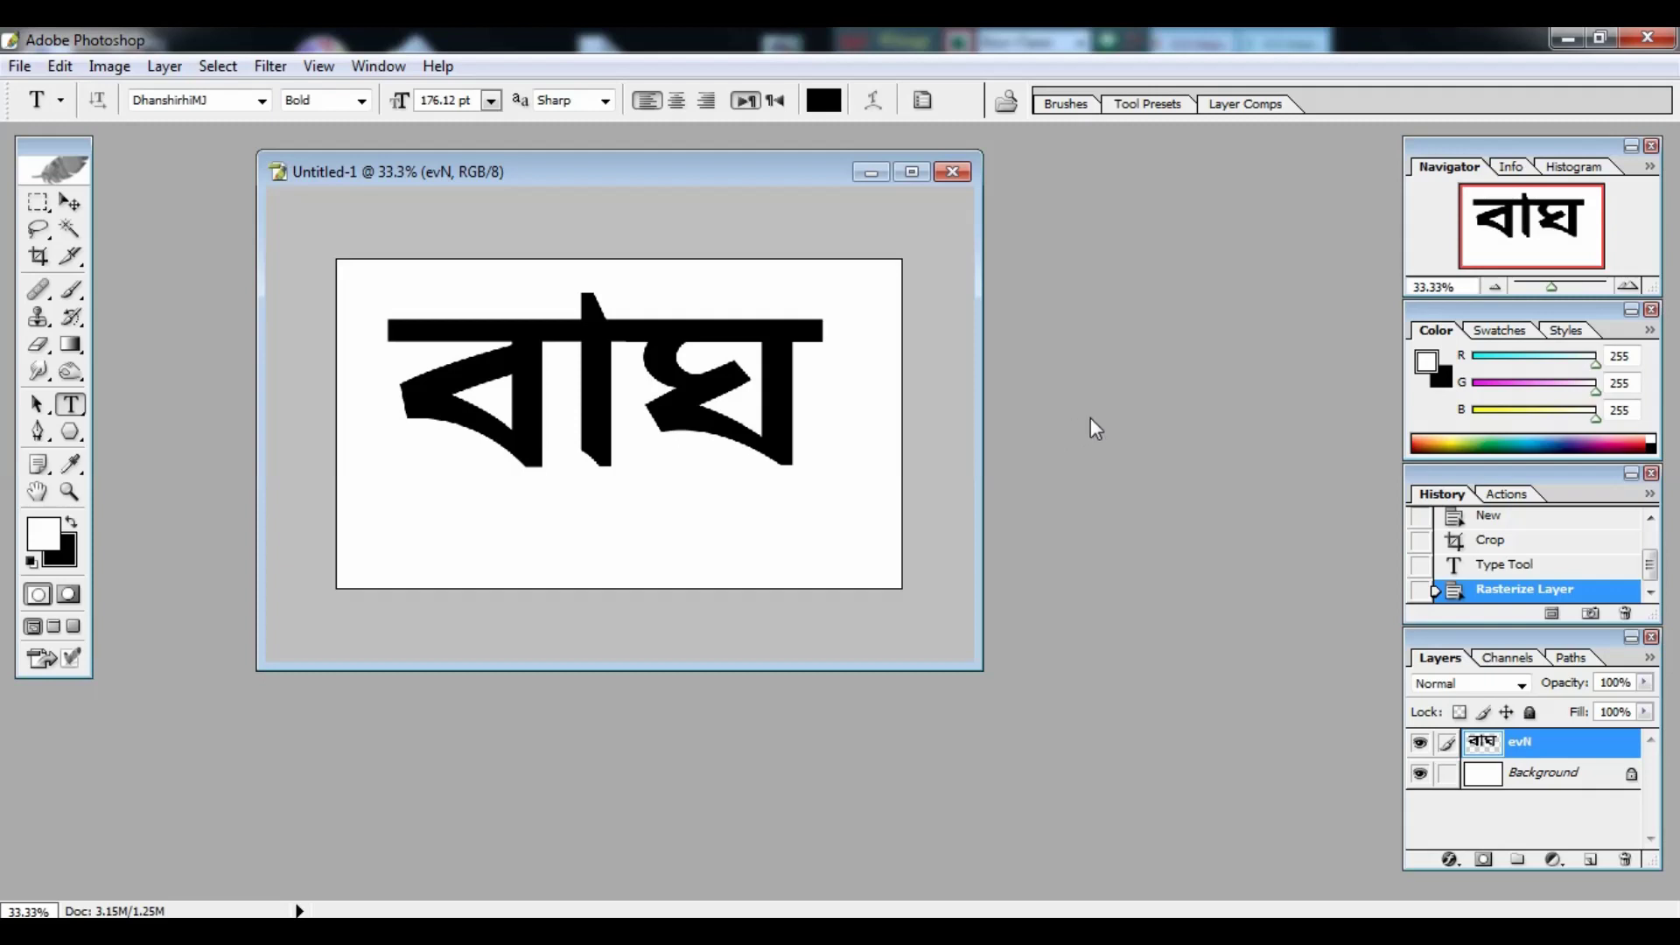
key(ctrl+o)
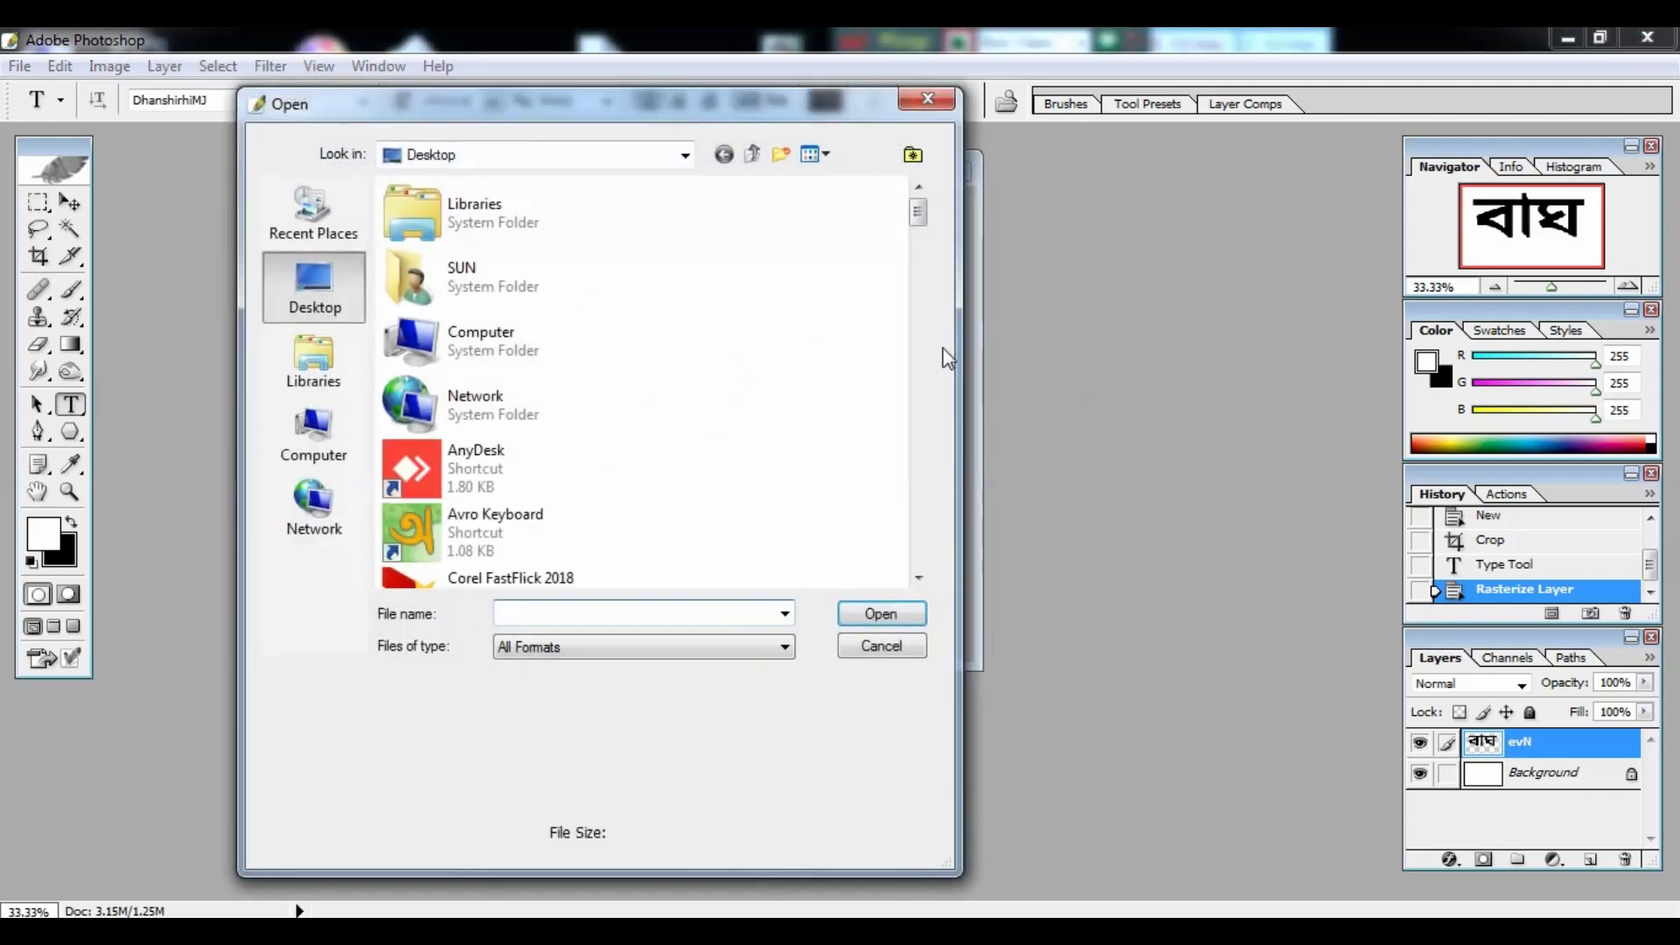
Open 5.jpg and crop it to a patch of the tiger's striped body.
drag(917, 218, 926, 330)
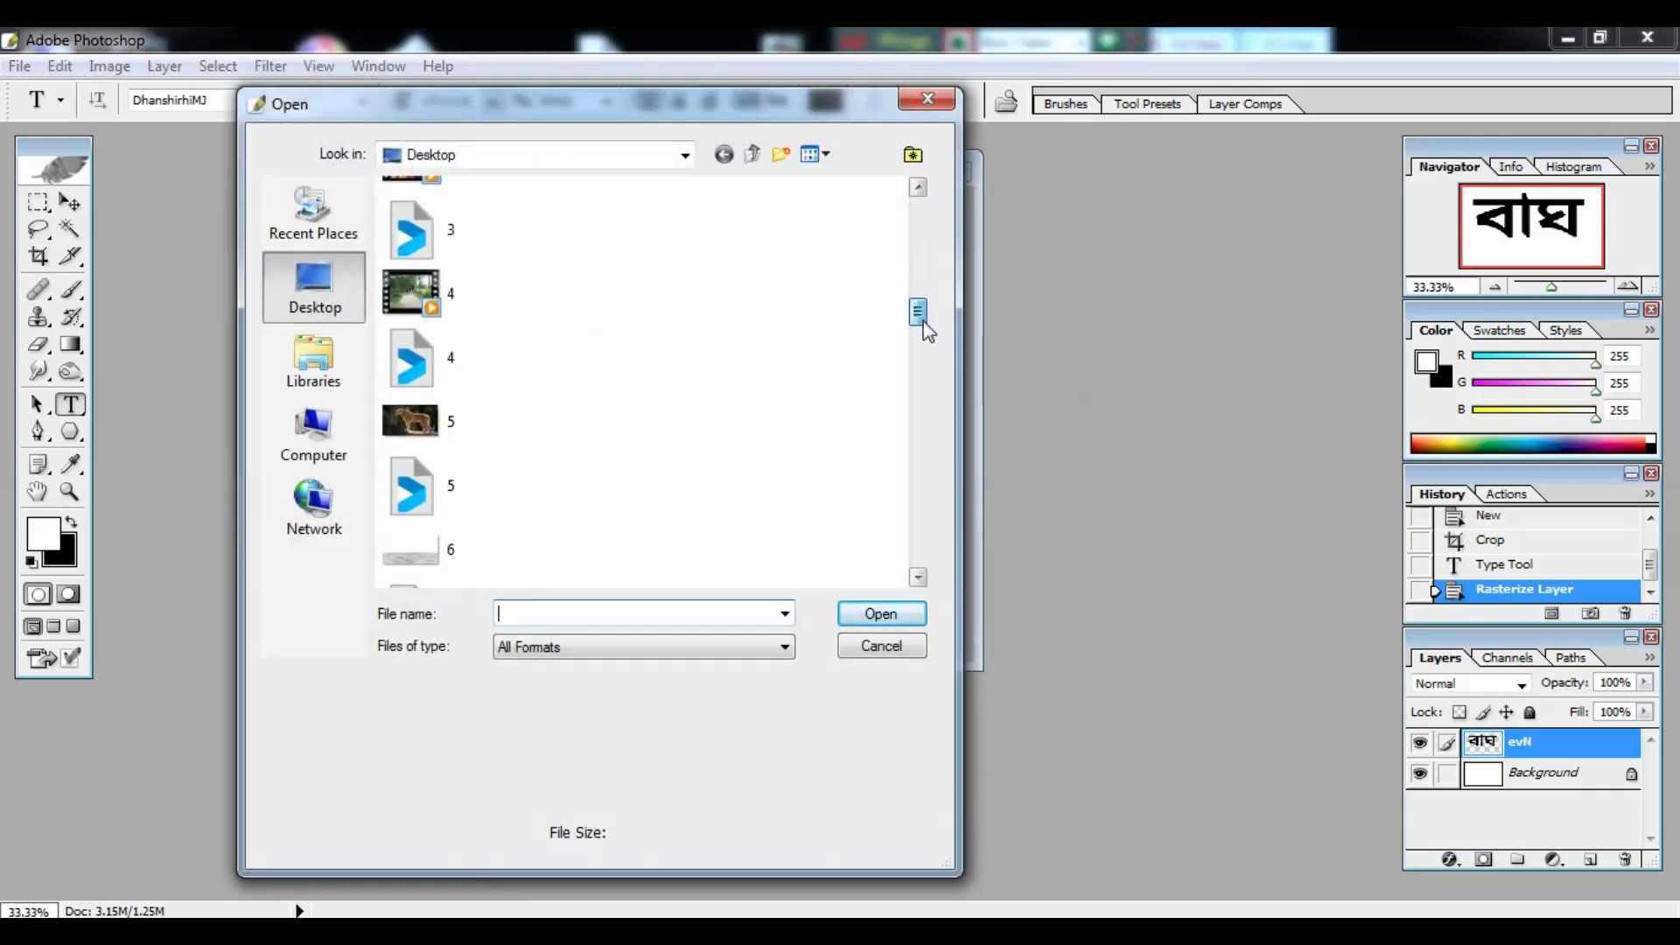
double_click(491, 398)
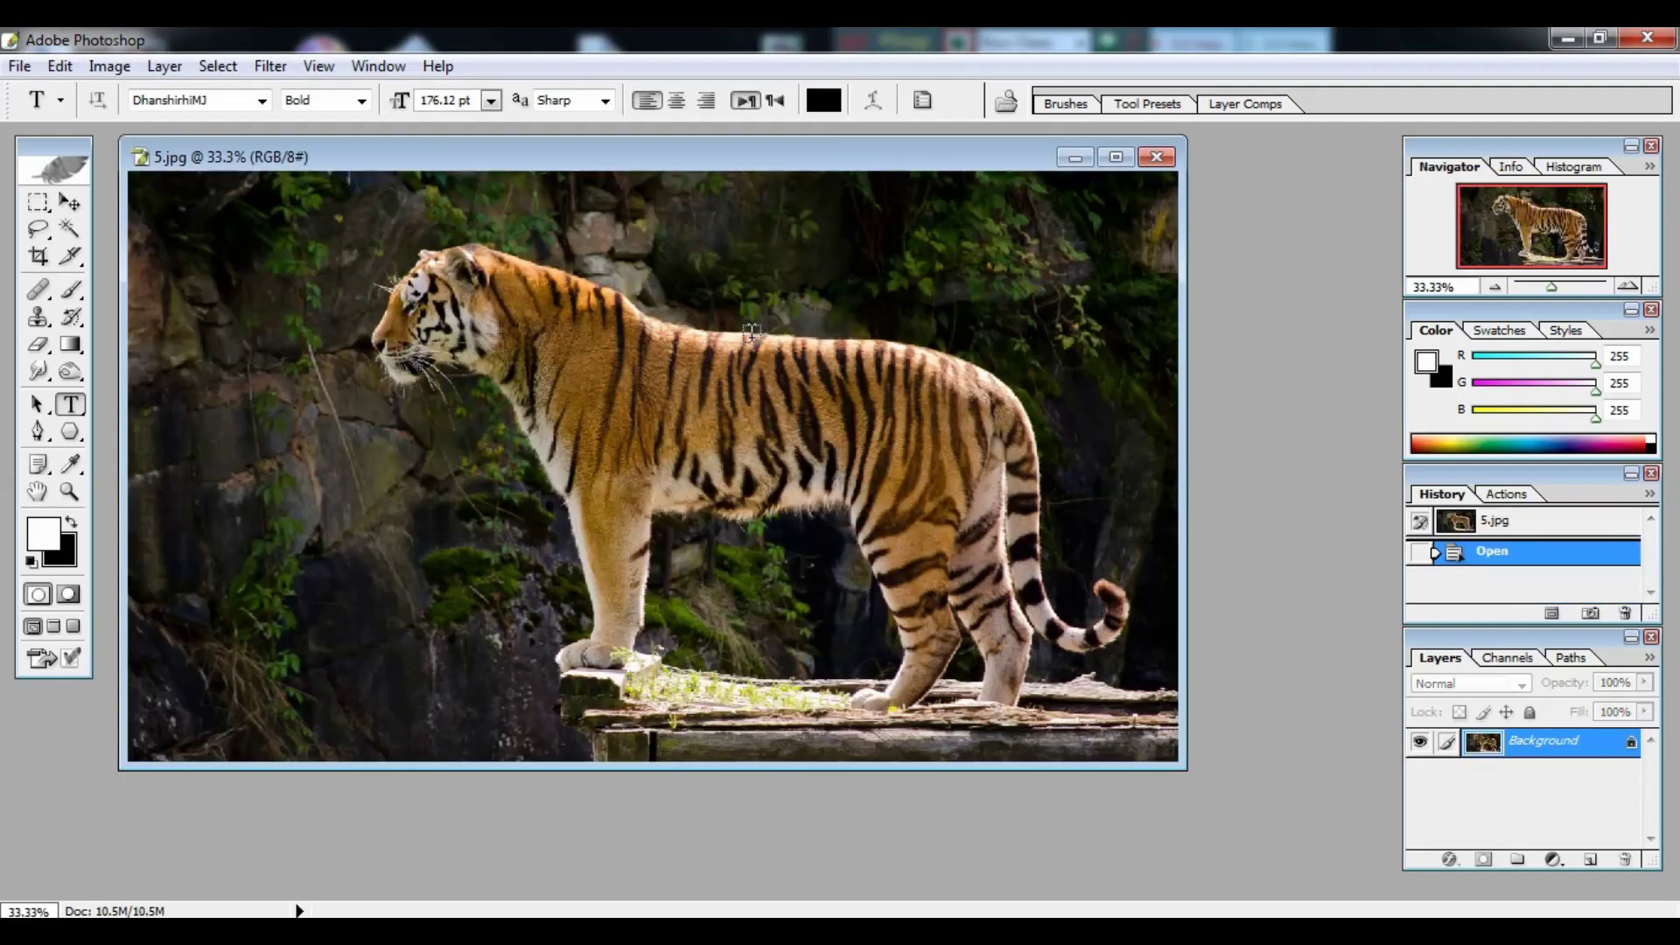
key(c)
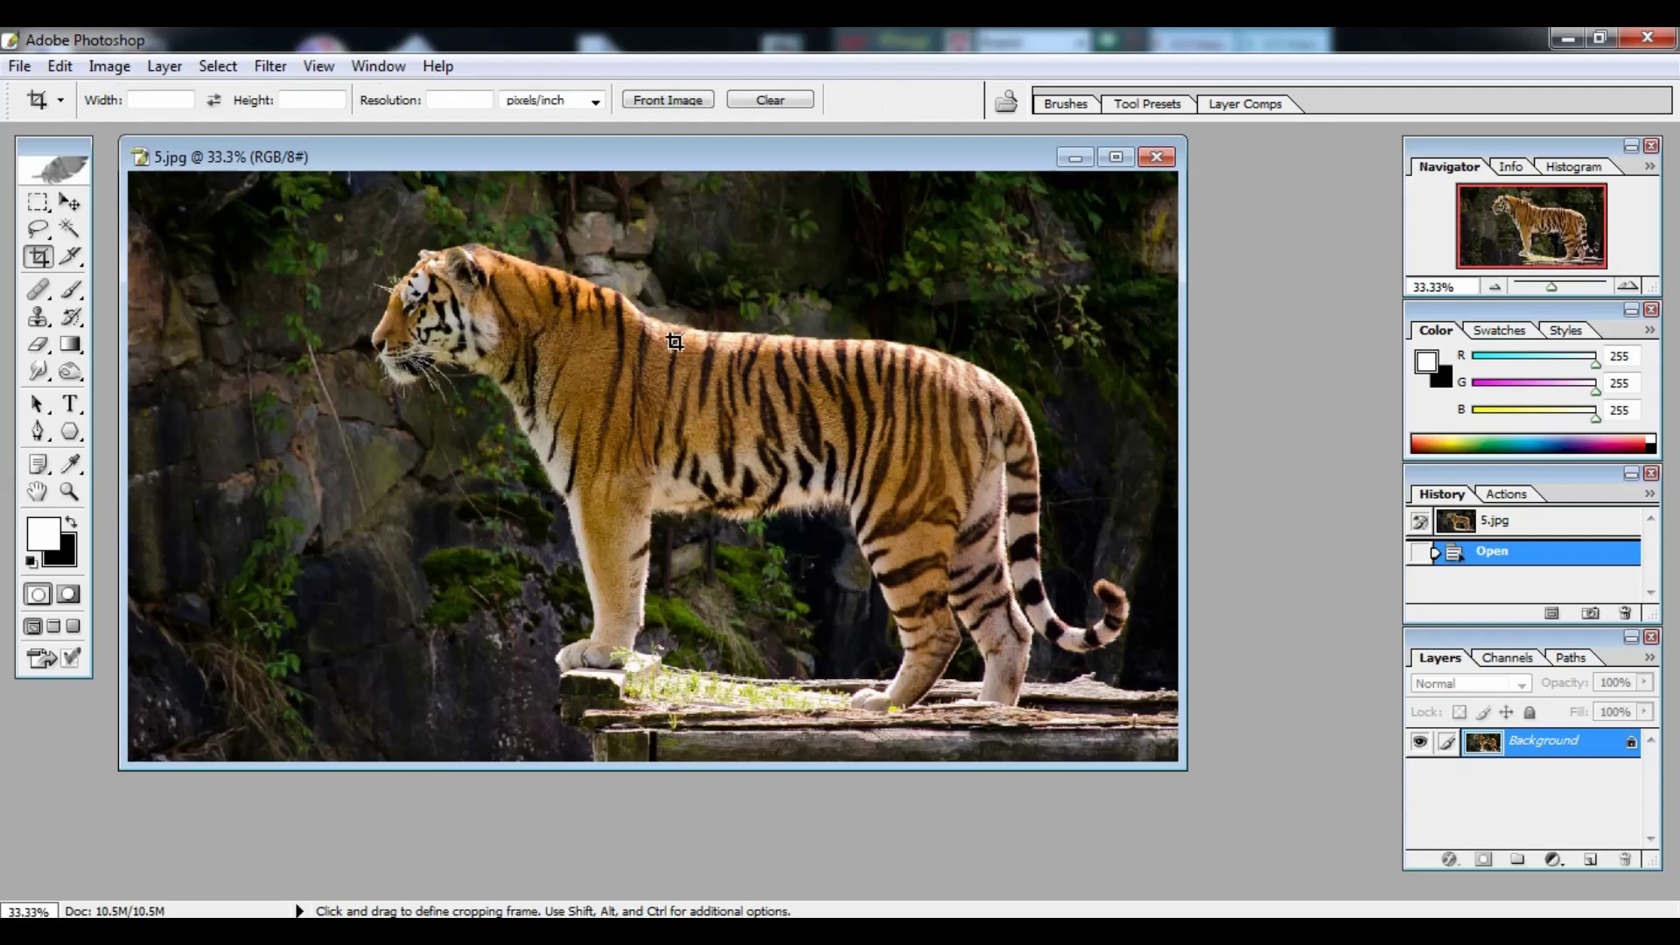
drag(595, 329, 943, 518)
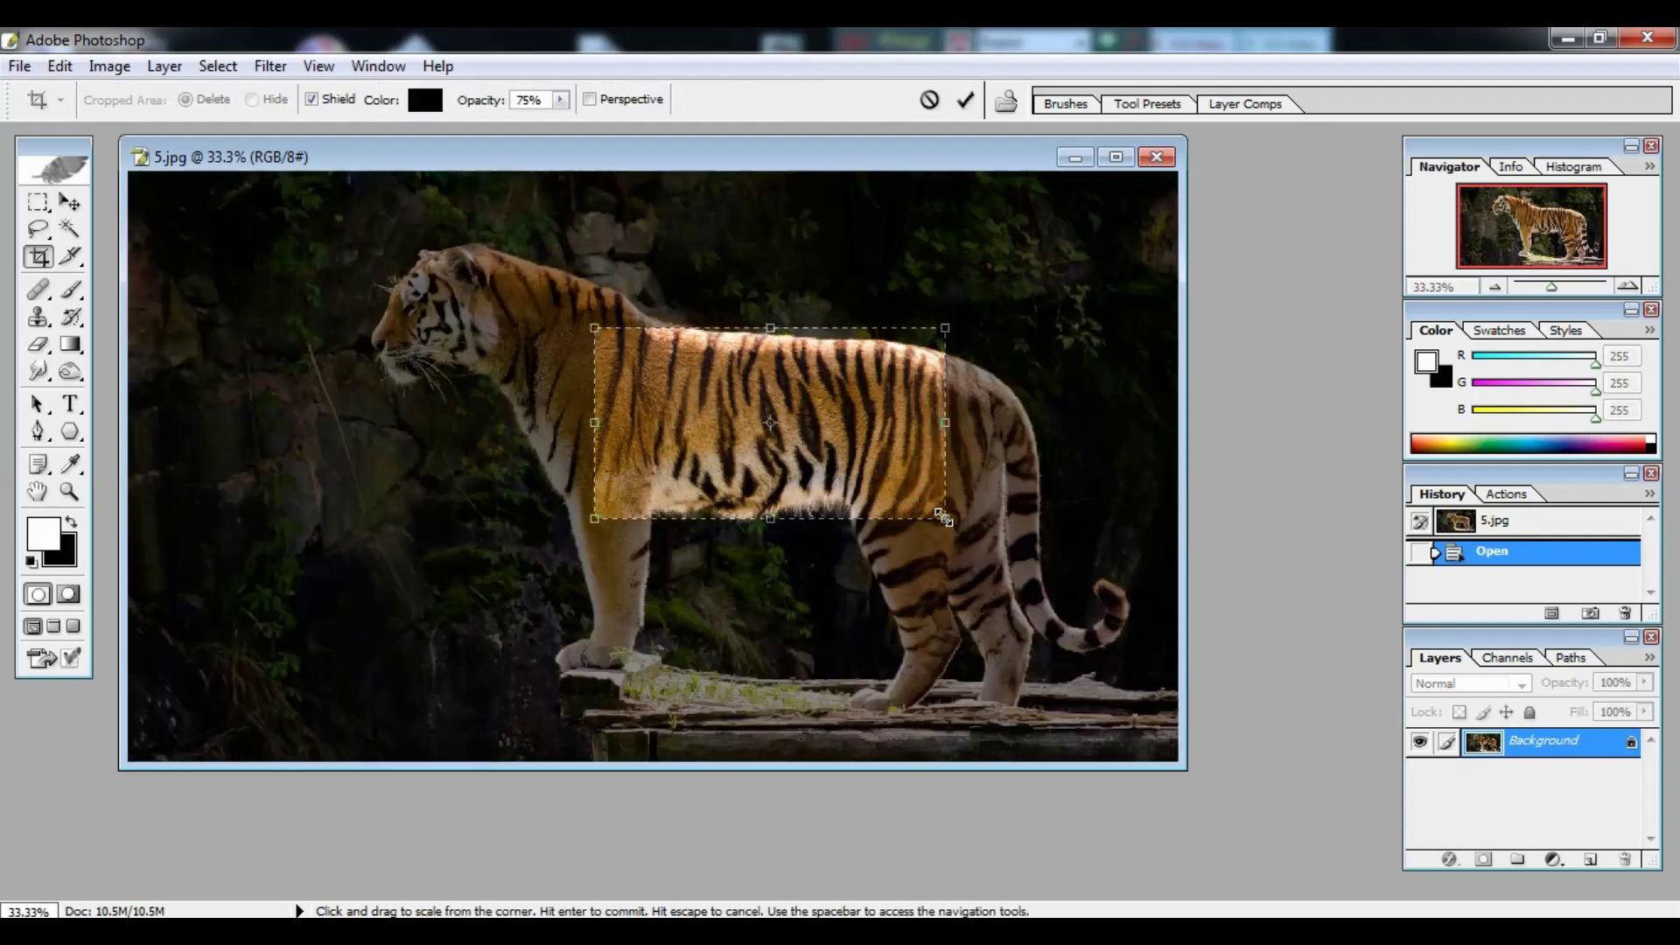
key(Return)
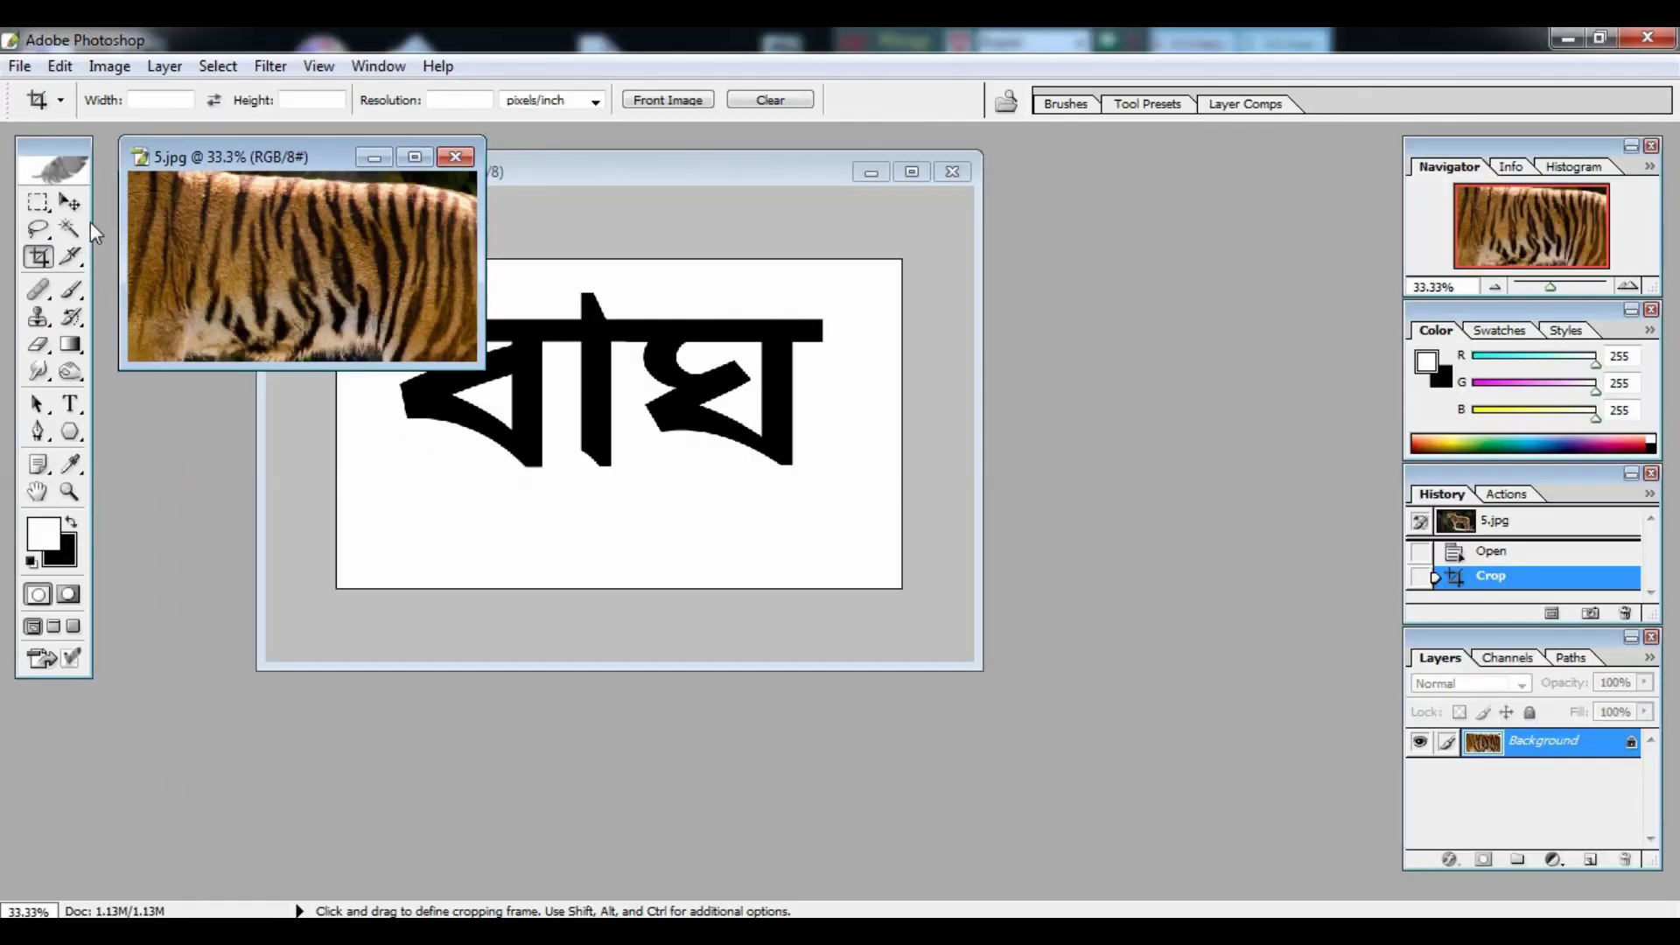
Drag the fur patch into Untitled-1 as Layer 1 and scale it to cover the বাঘ letters.
click(70, 202)
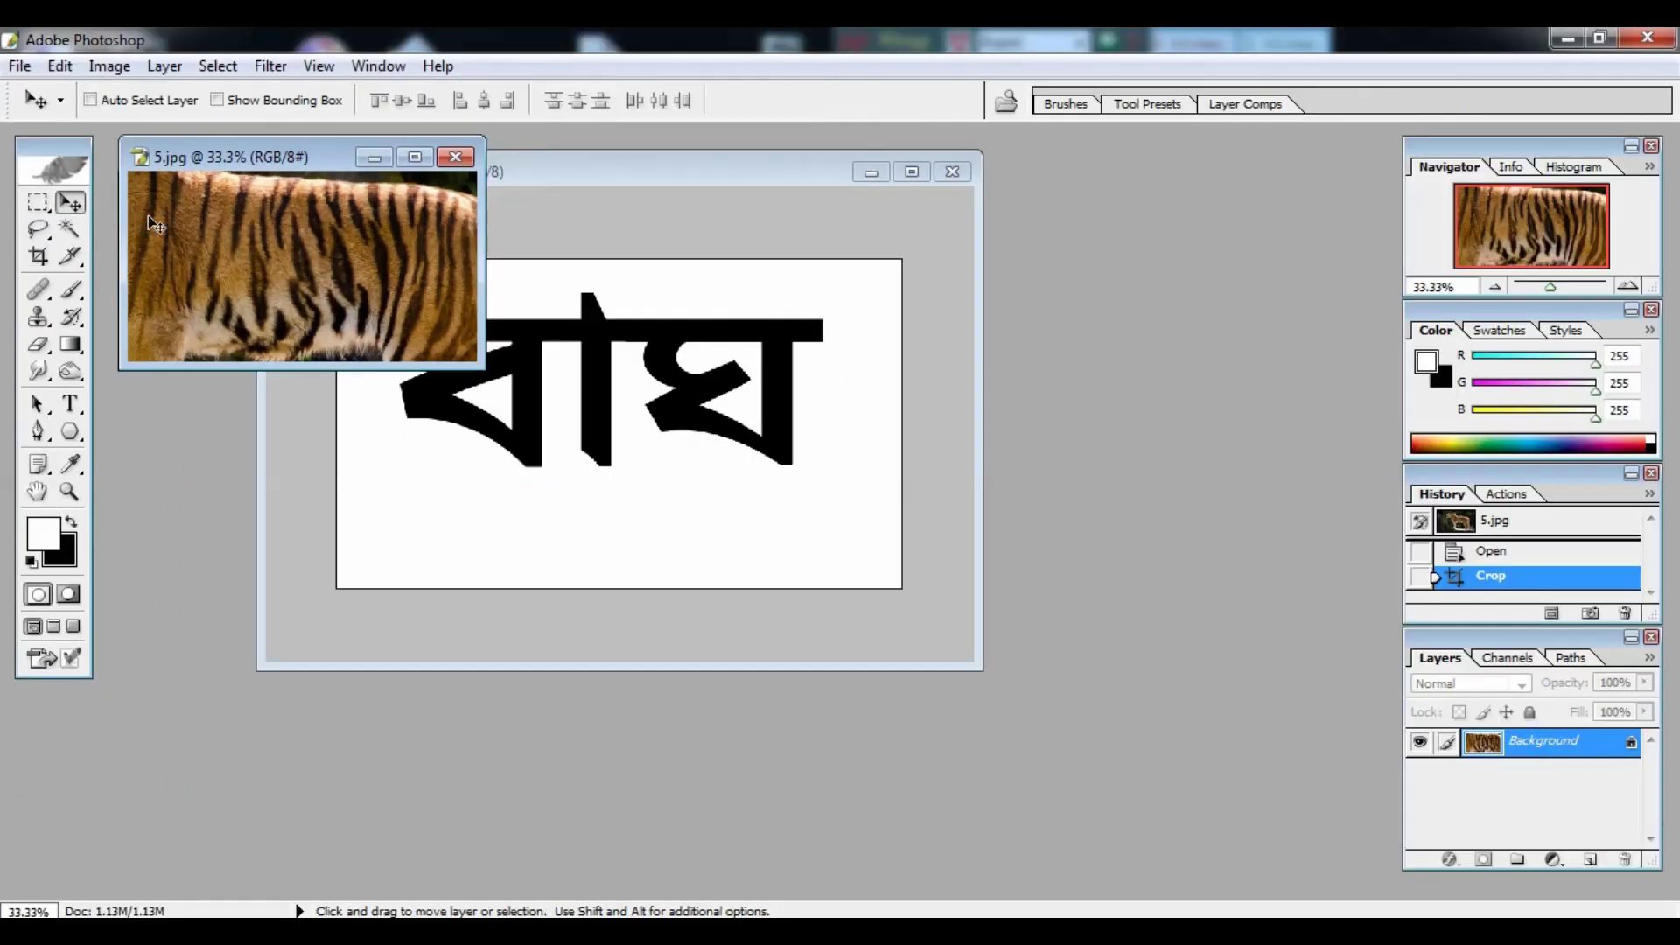
drag(217, 256, 501, 370)
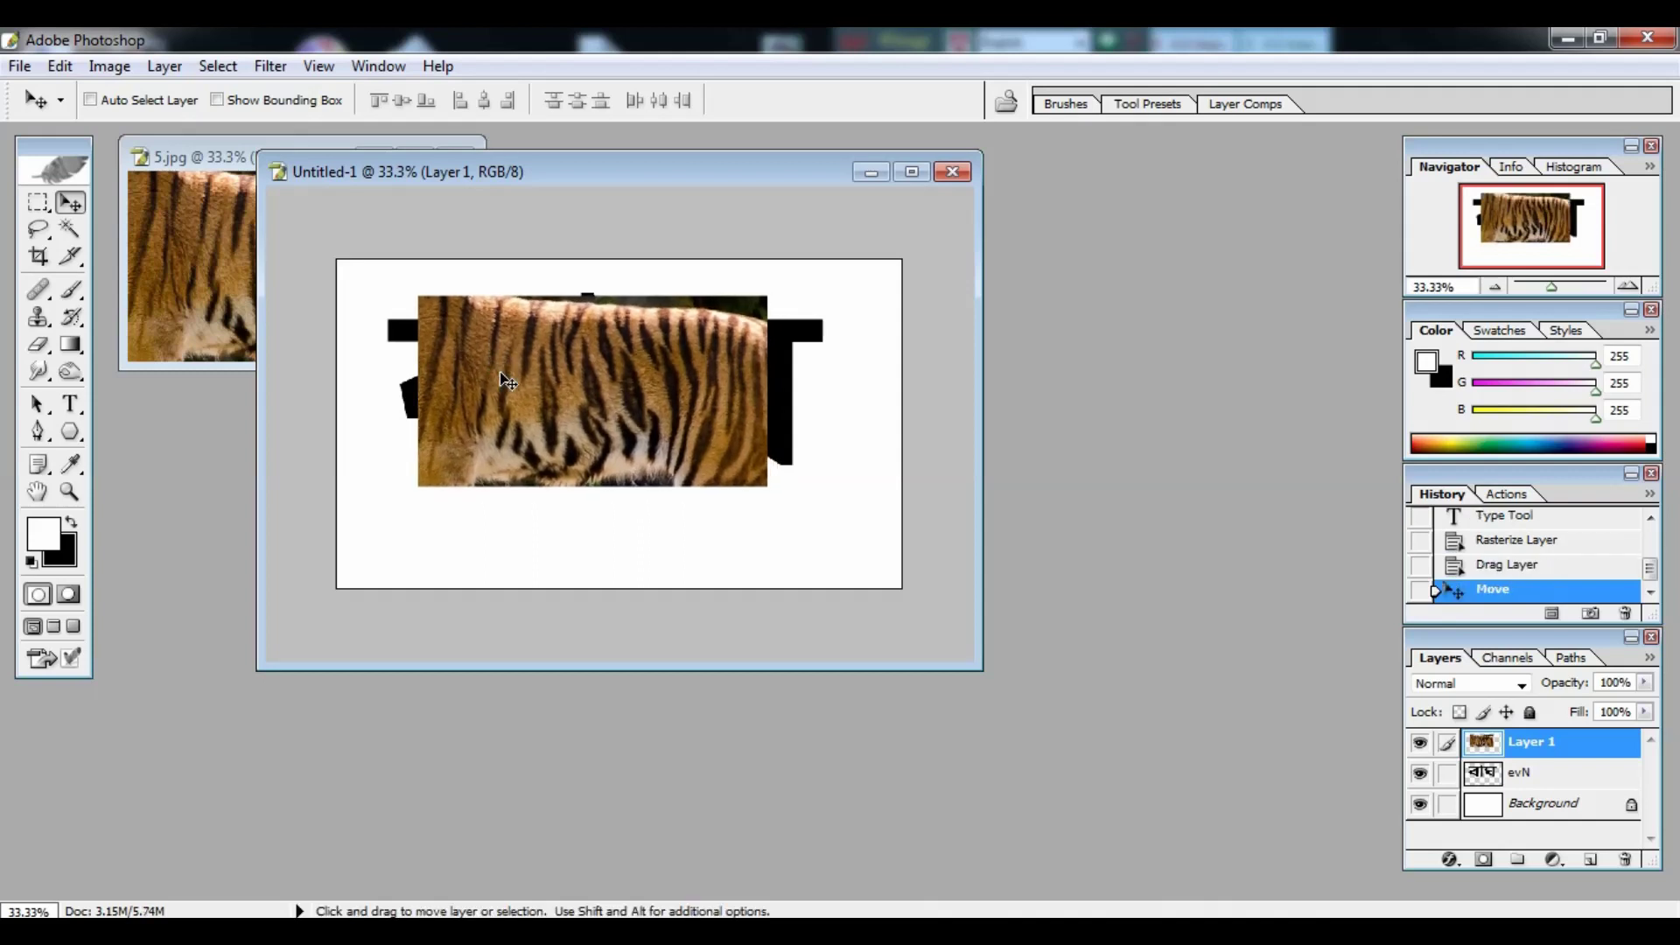
key(ctrl+t)
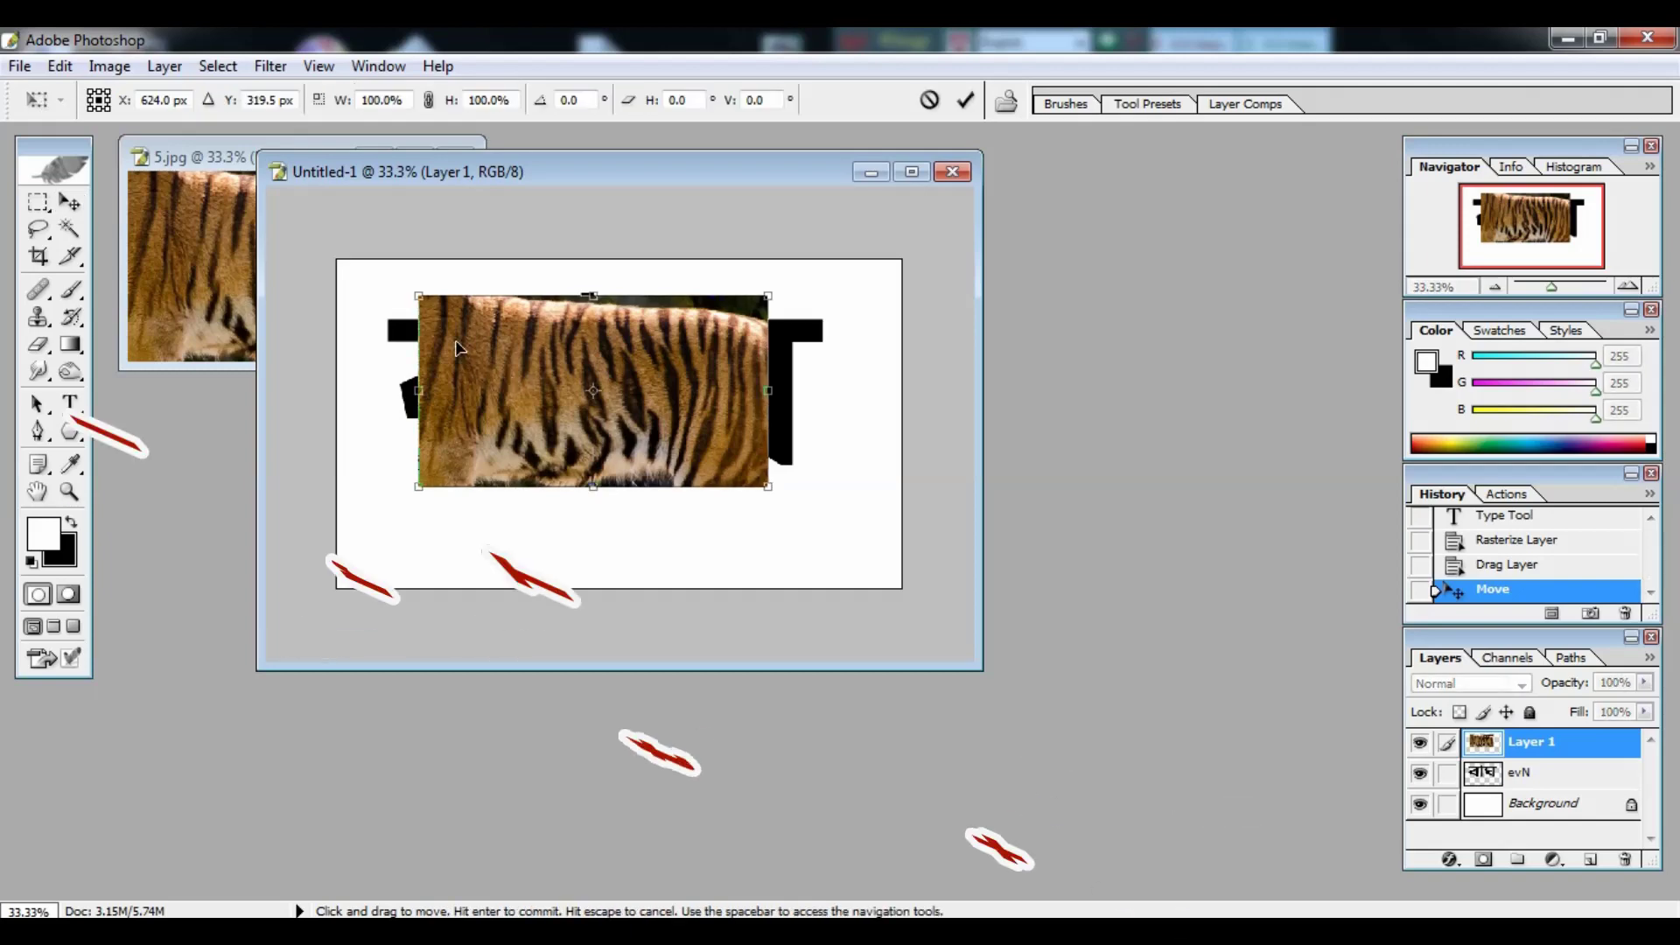
drag(419, 296, 383, 286)
drag(767, 486, 838, 503)
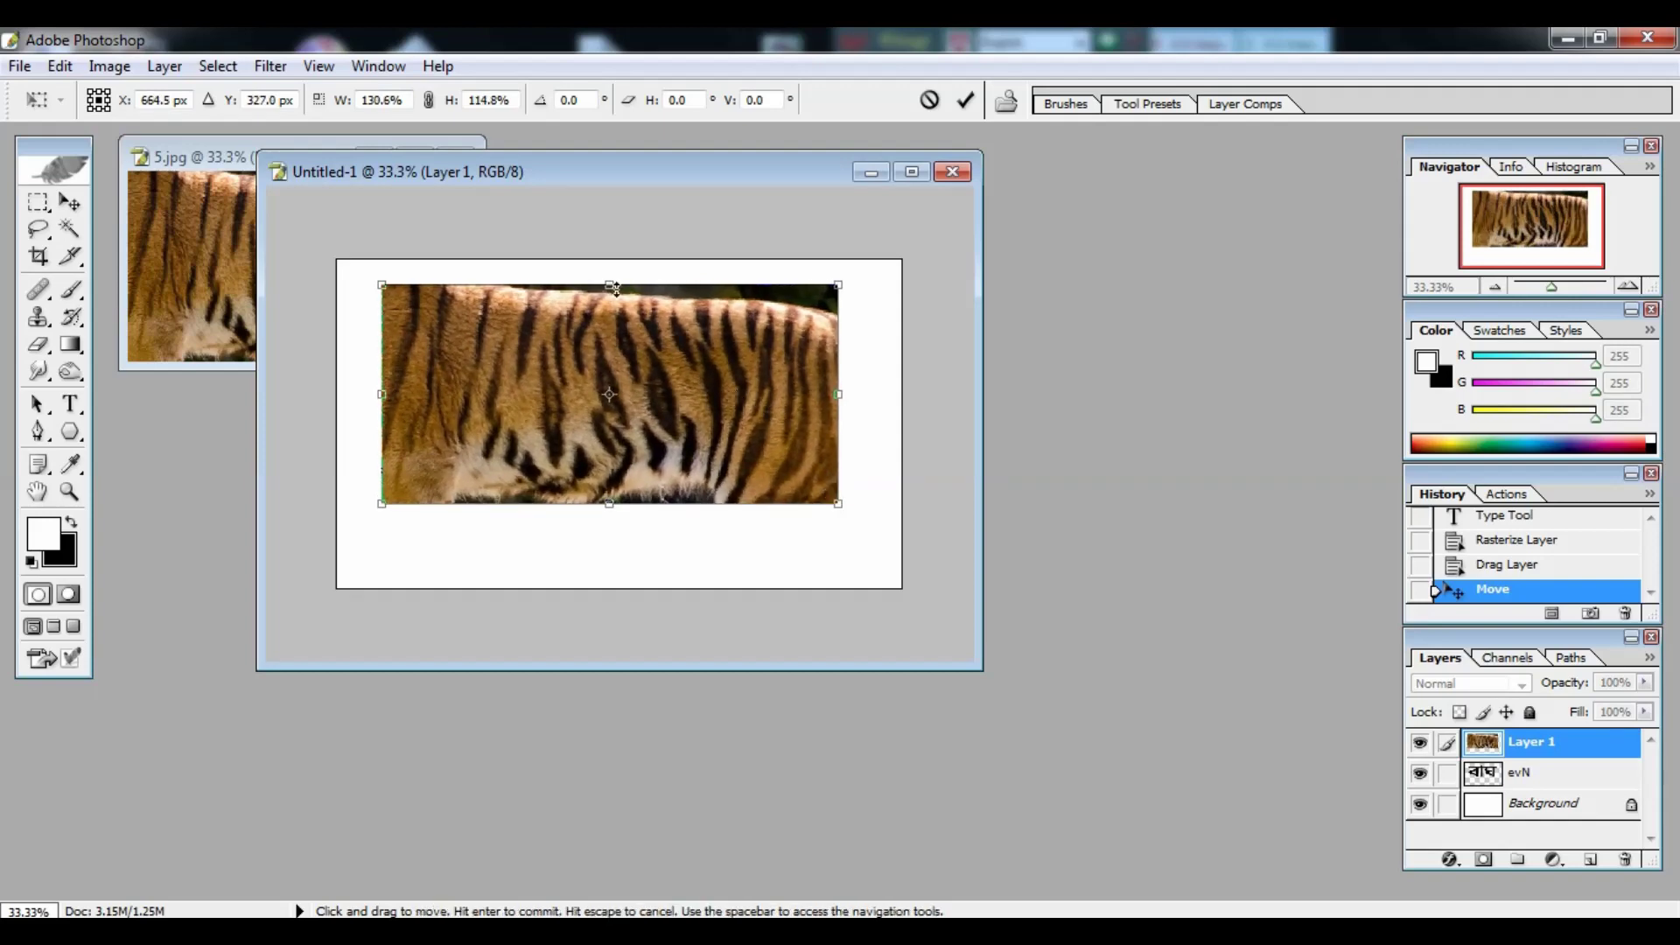
drag(612, 286, 614, 277)
key(Return)
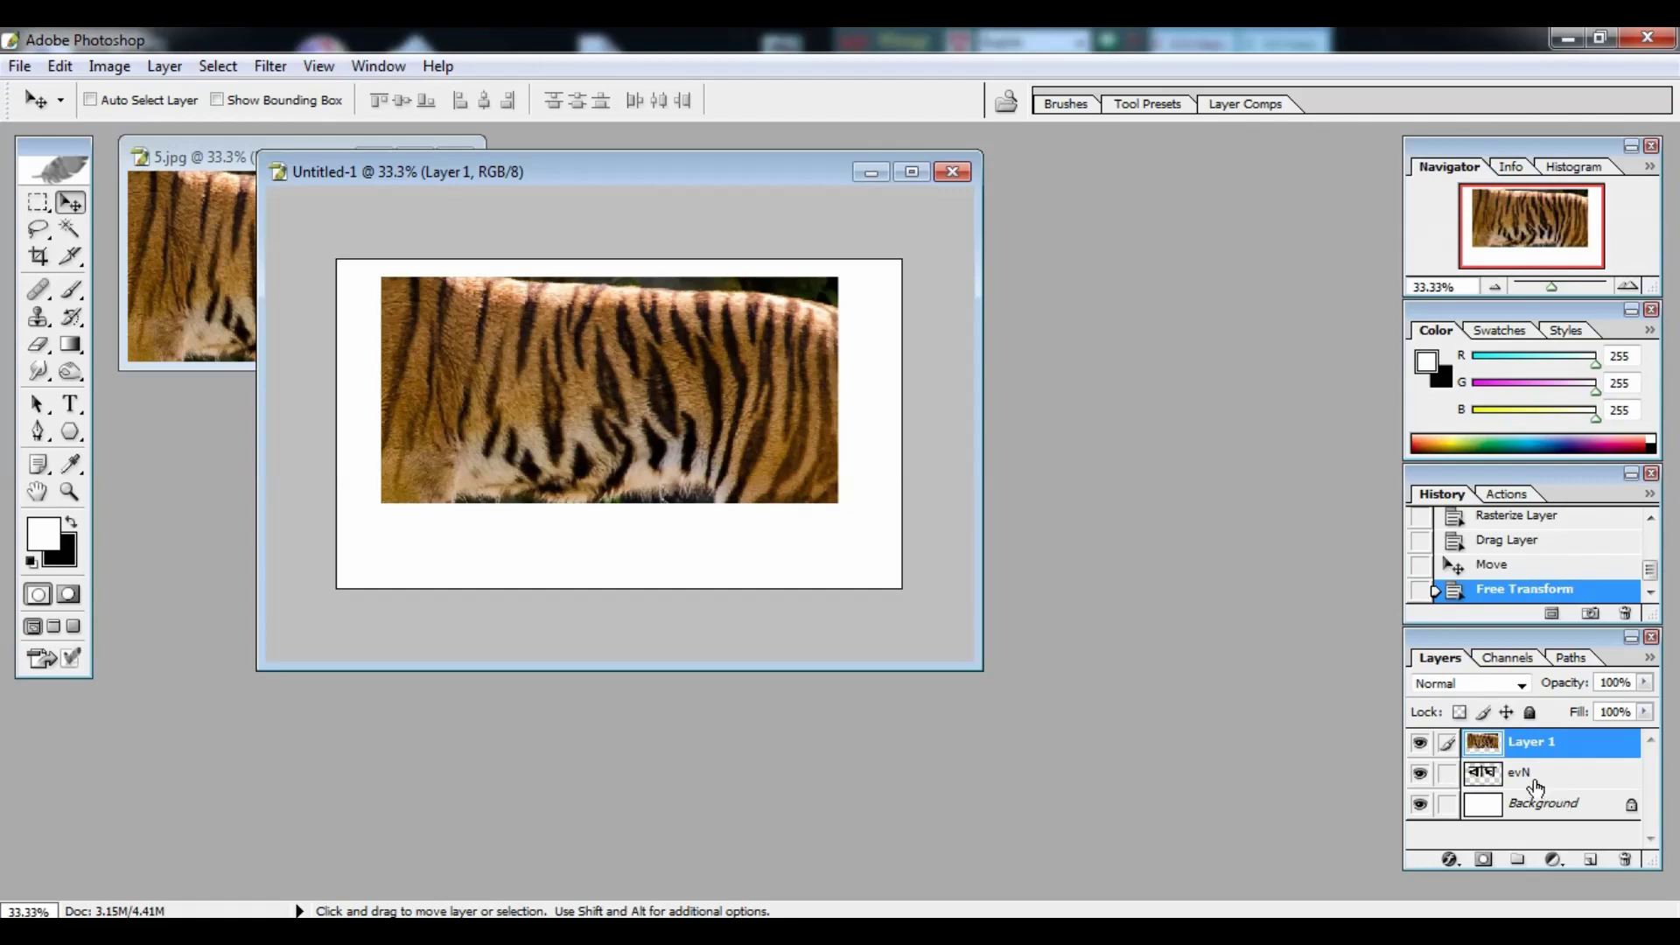
Load the বাঘ letters as a selection, mask Layer 1's tiger fur to them, and reselect them.
ctrl+click(1484, 773)
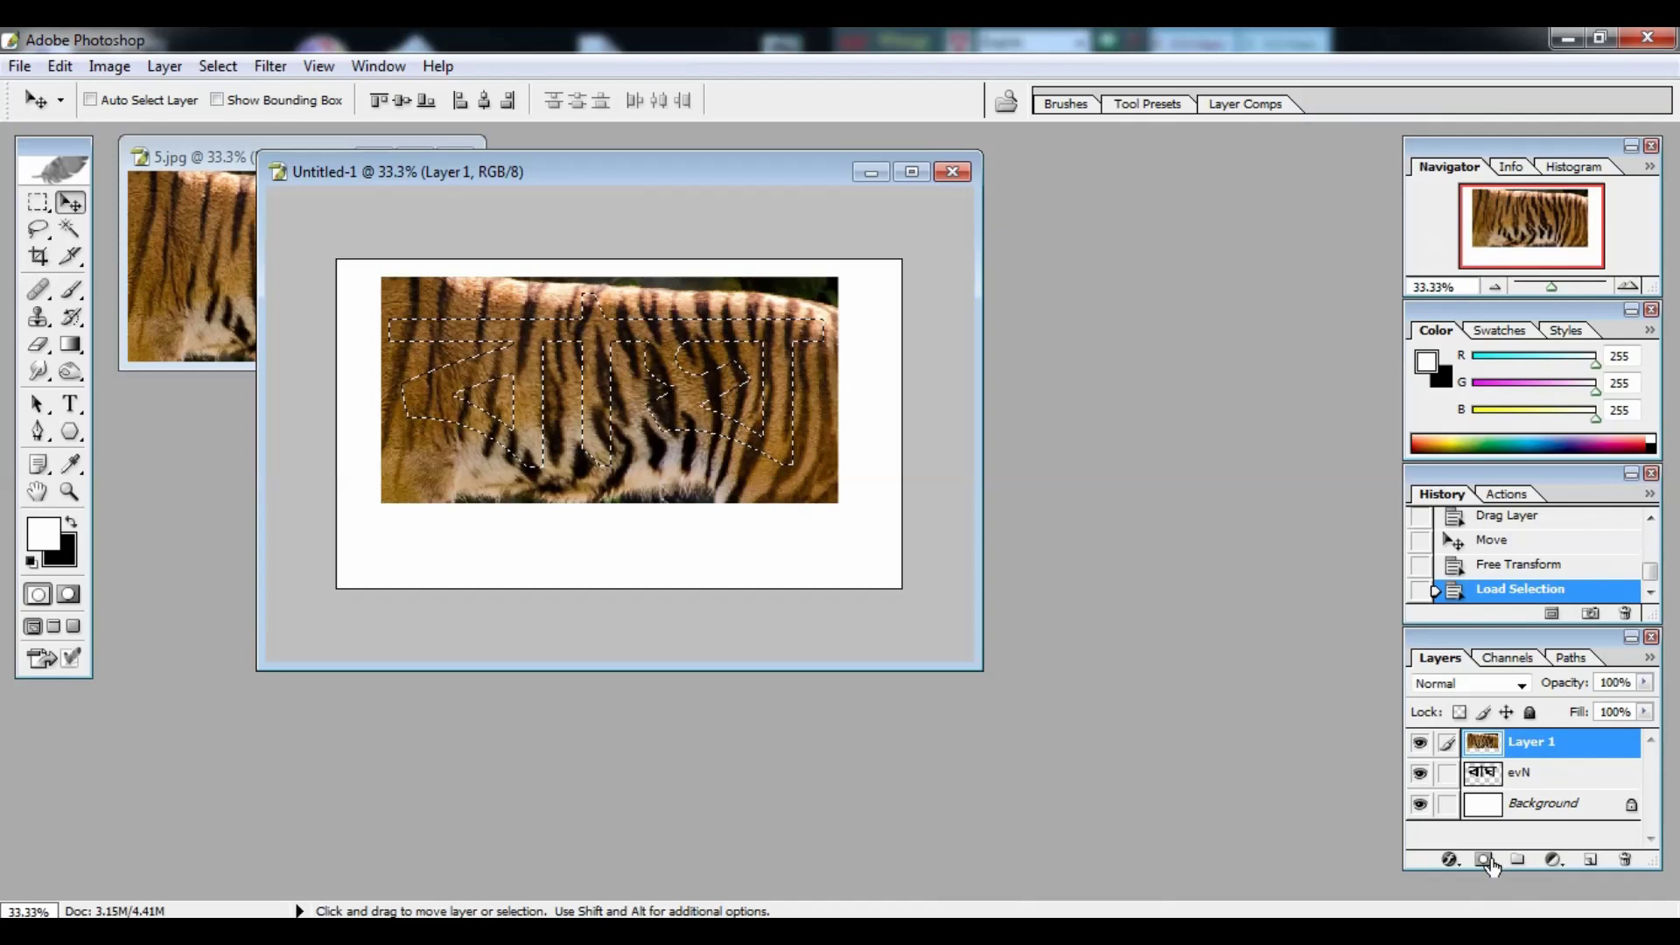
click(1439, 862)
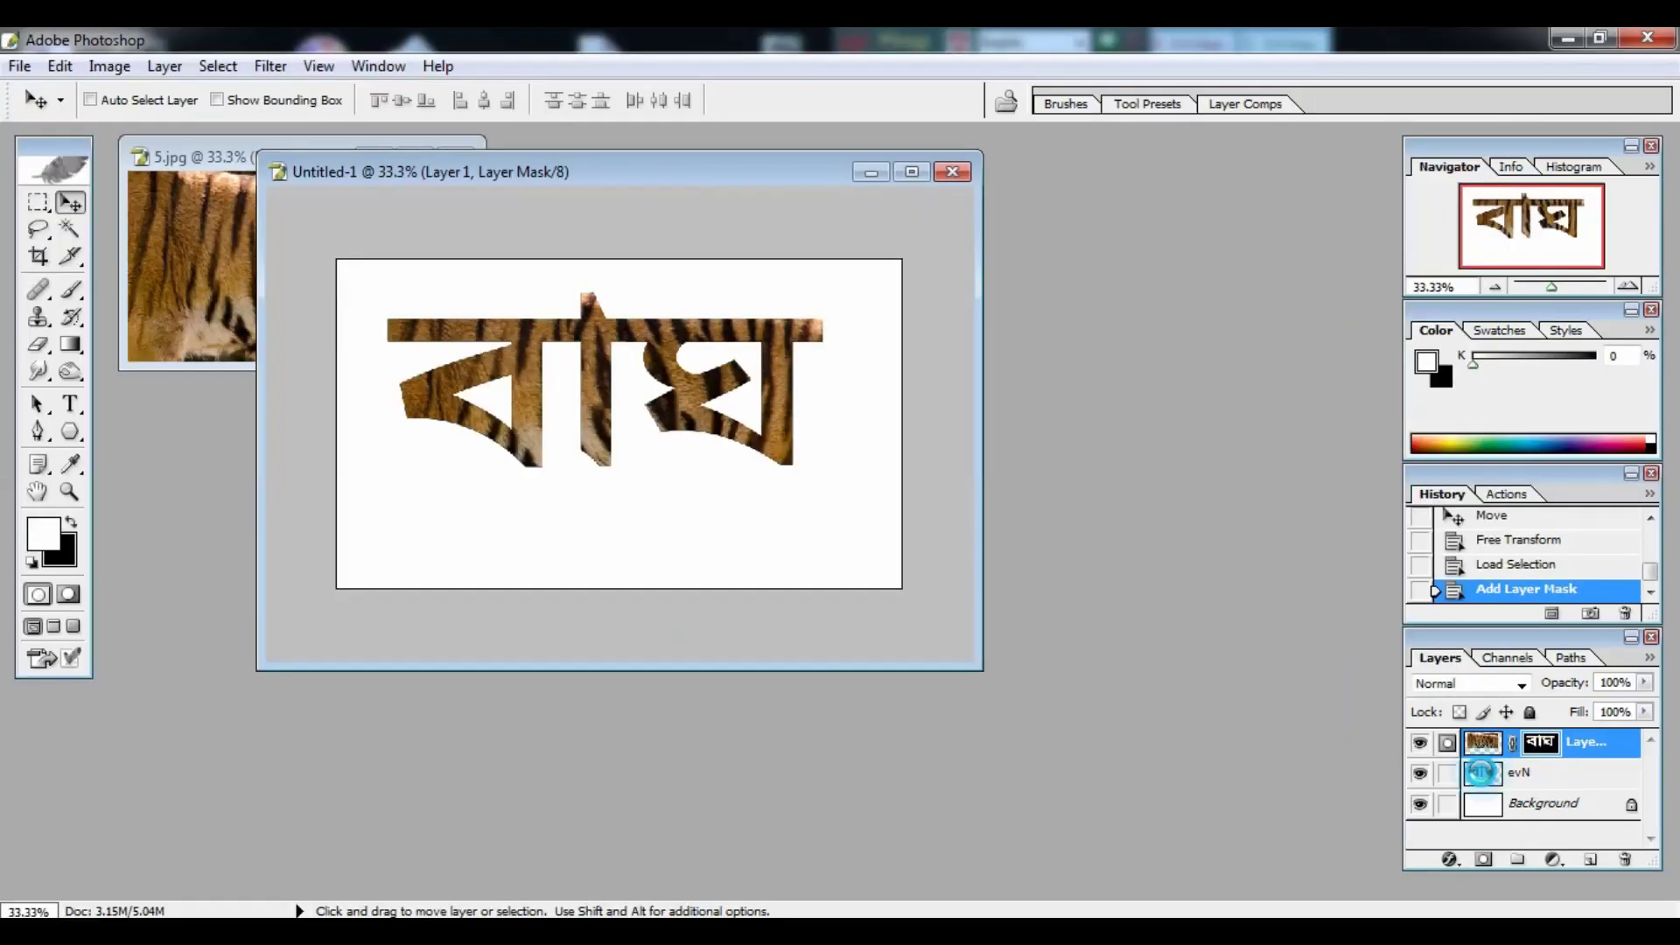
ctrl+click(1474, 775)
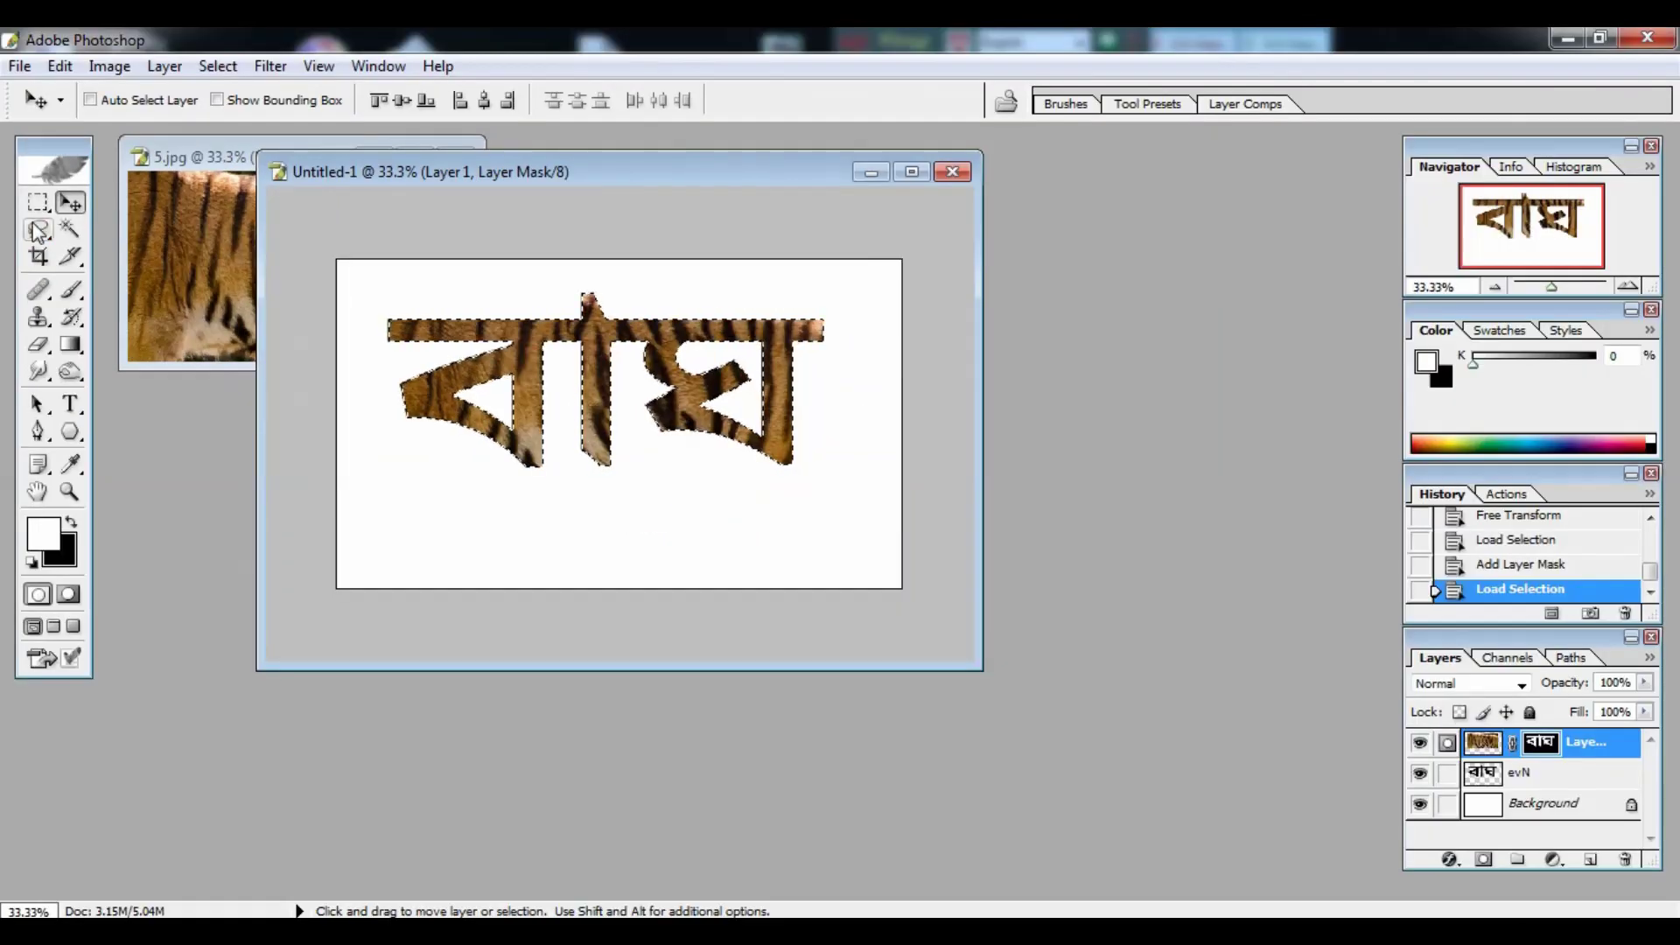
Convert the বাঘ letter selection into a work path at 2-pixel tolerance.
click(46, 230)
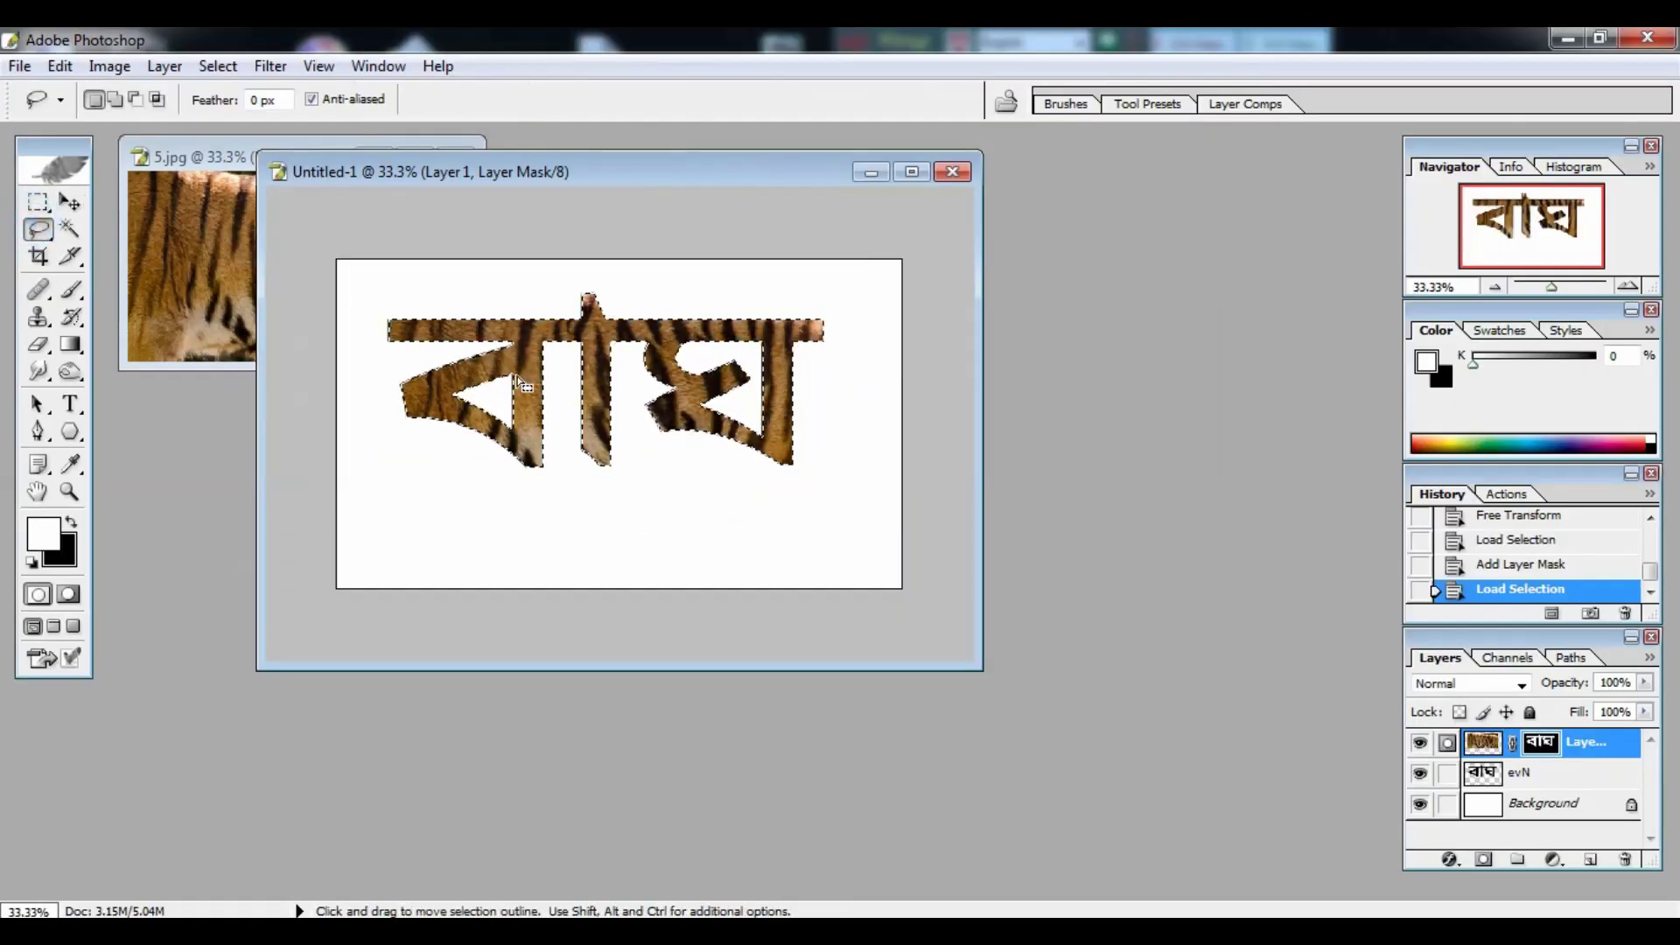
right_click(666, 337)
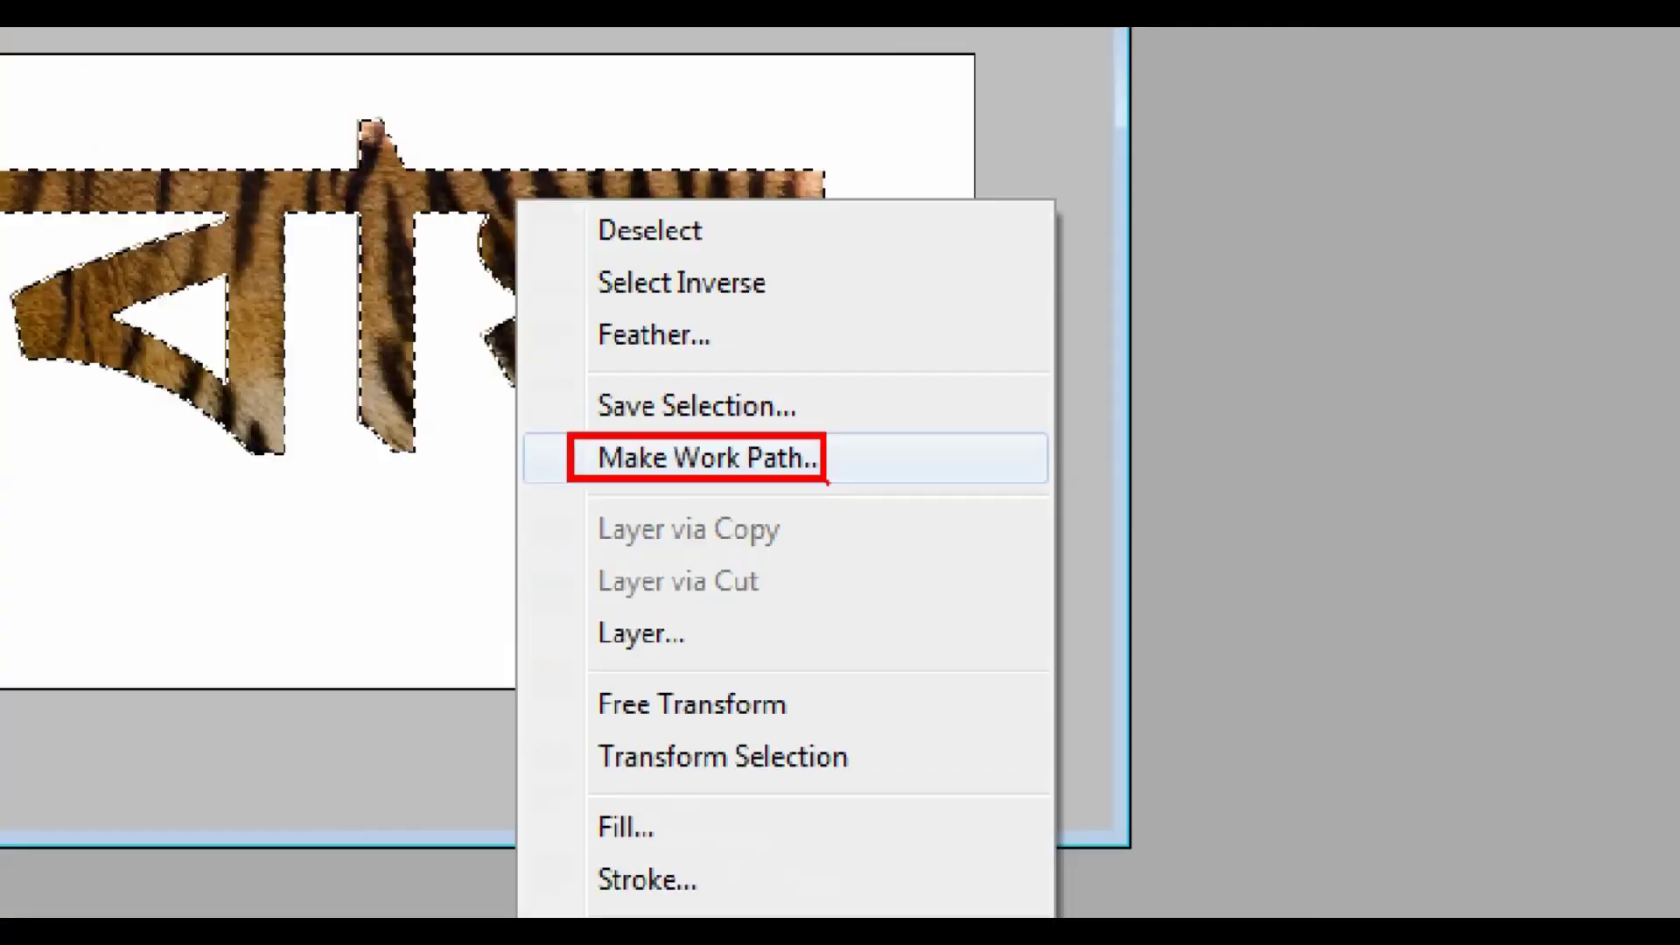
click(826, 472)
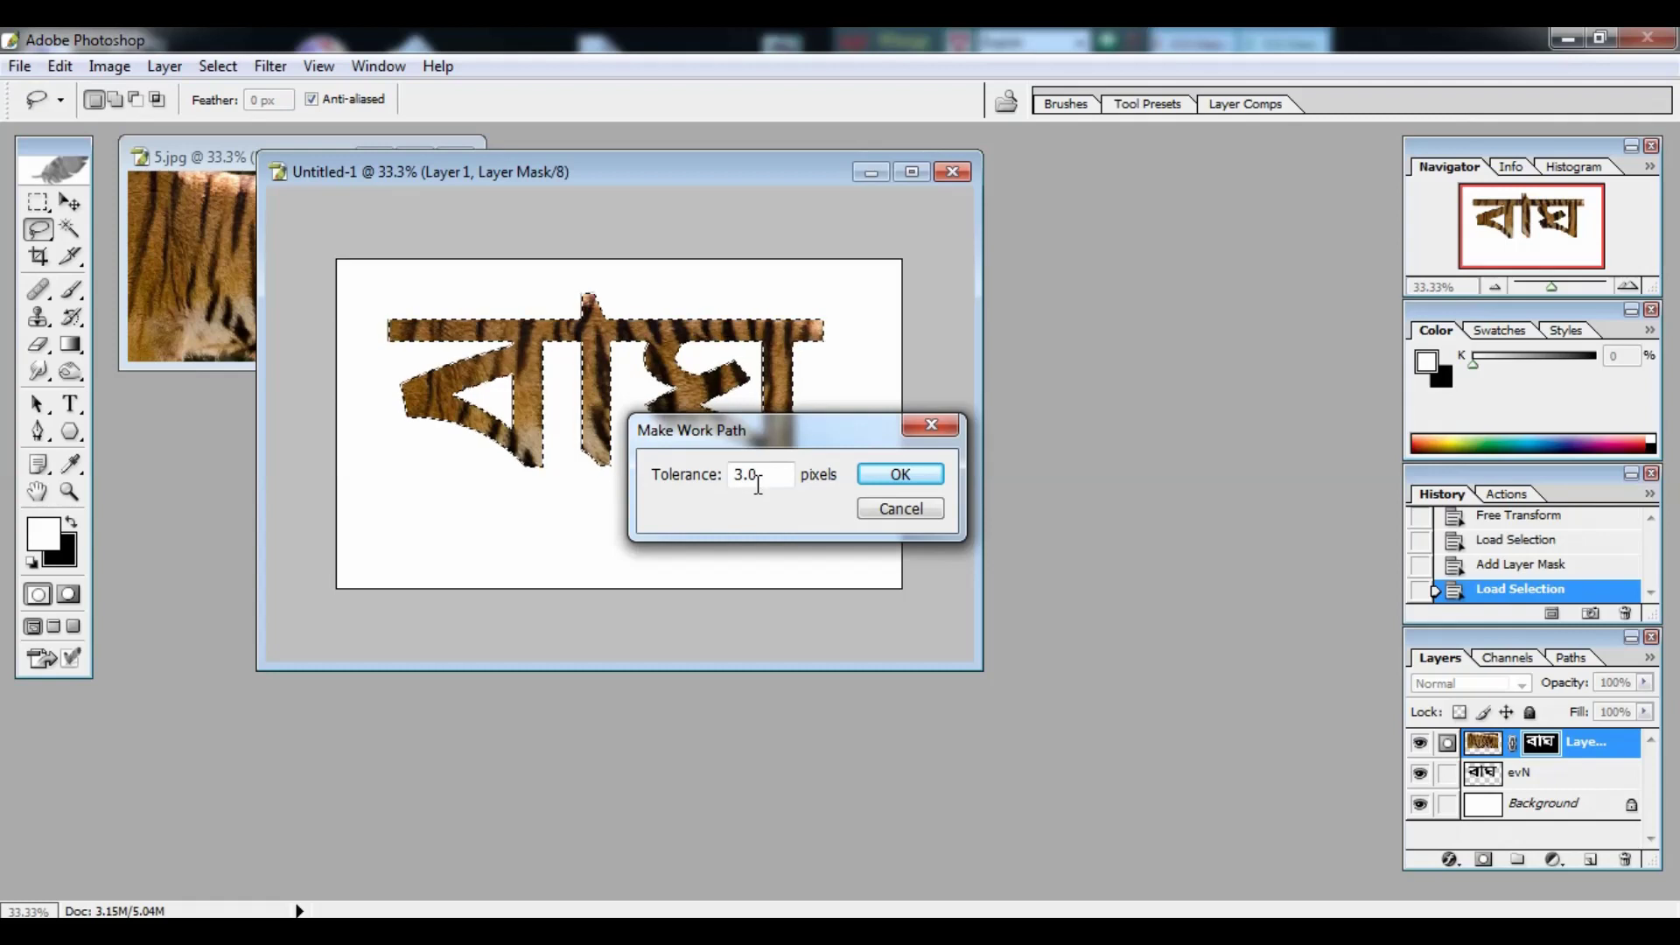
double_click(758, 482)
text(2)
click(906, 473)
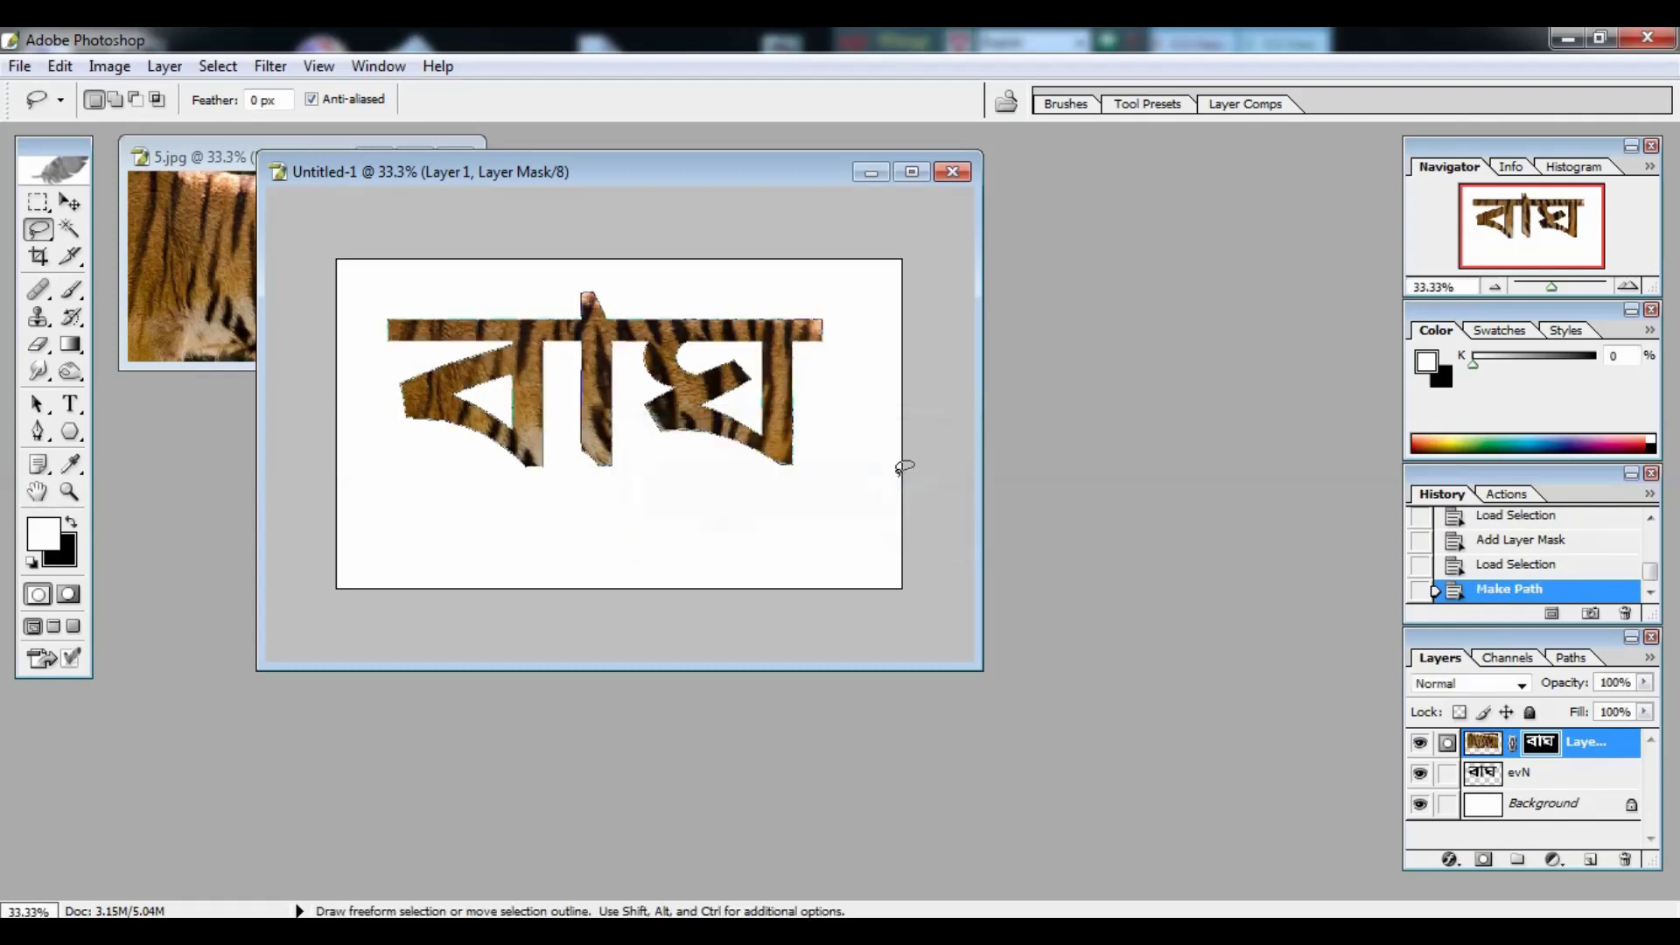
key(ctrl+plus)
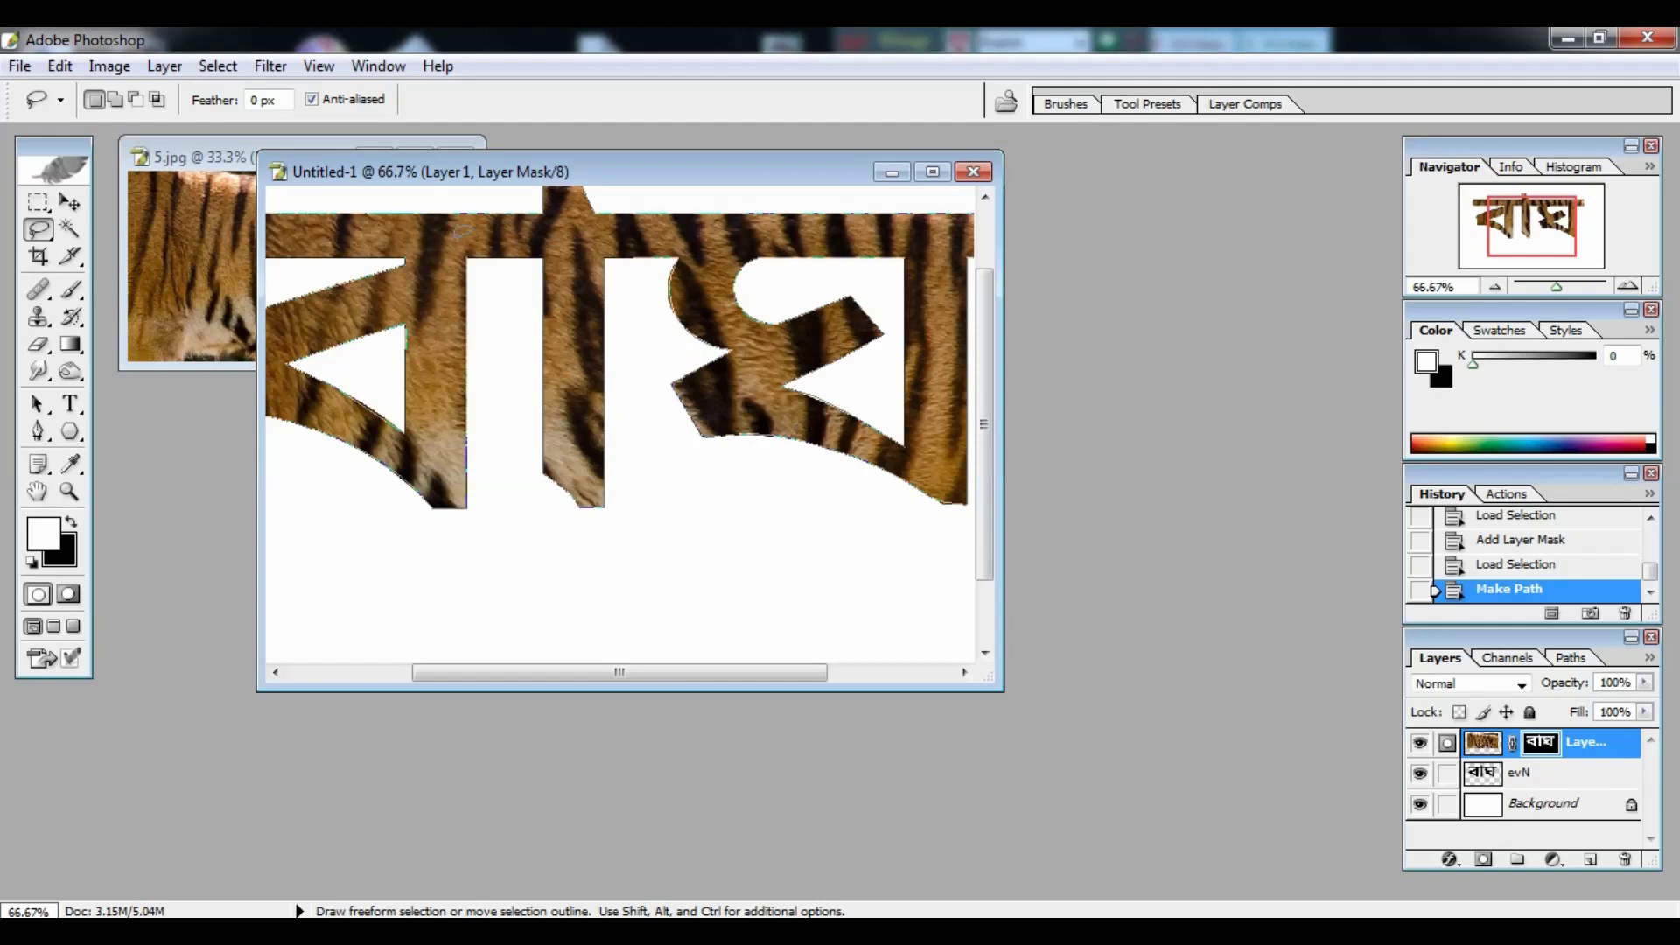
Select the Brush tool with the 452 strand brush preset.
click(73, 292)
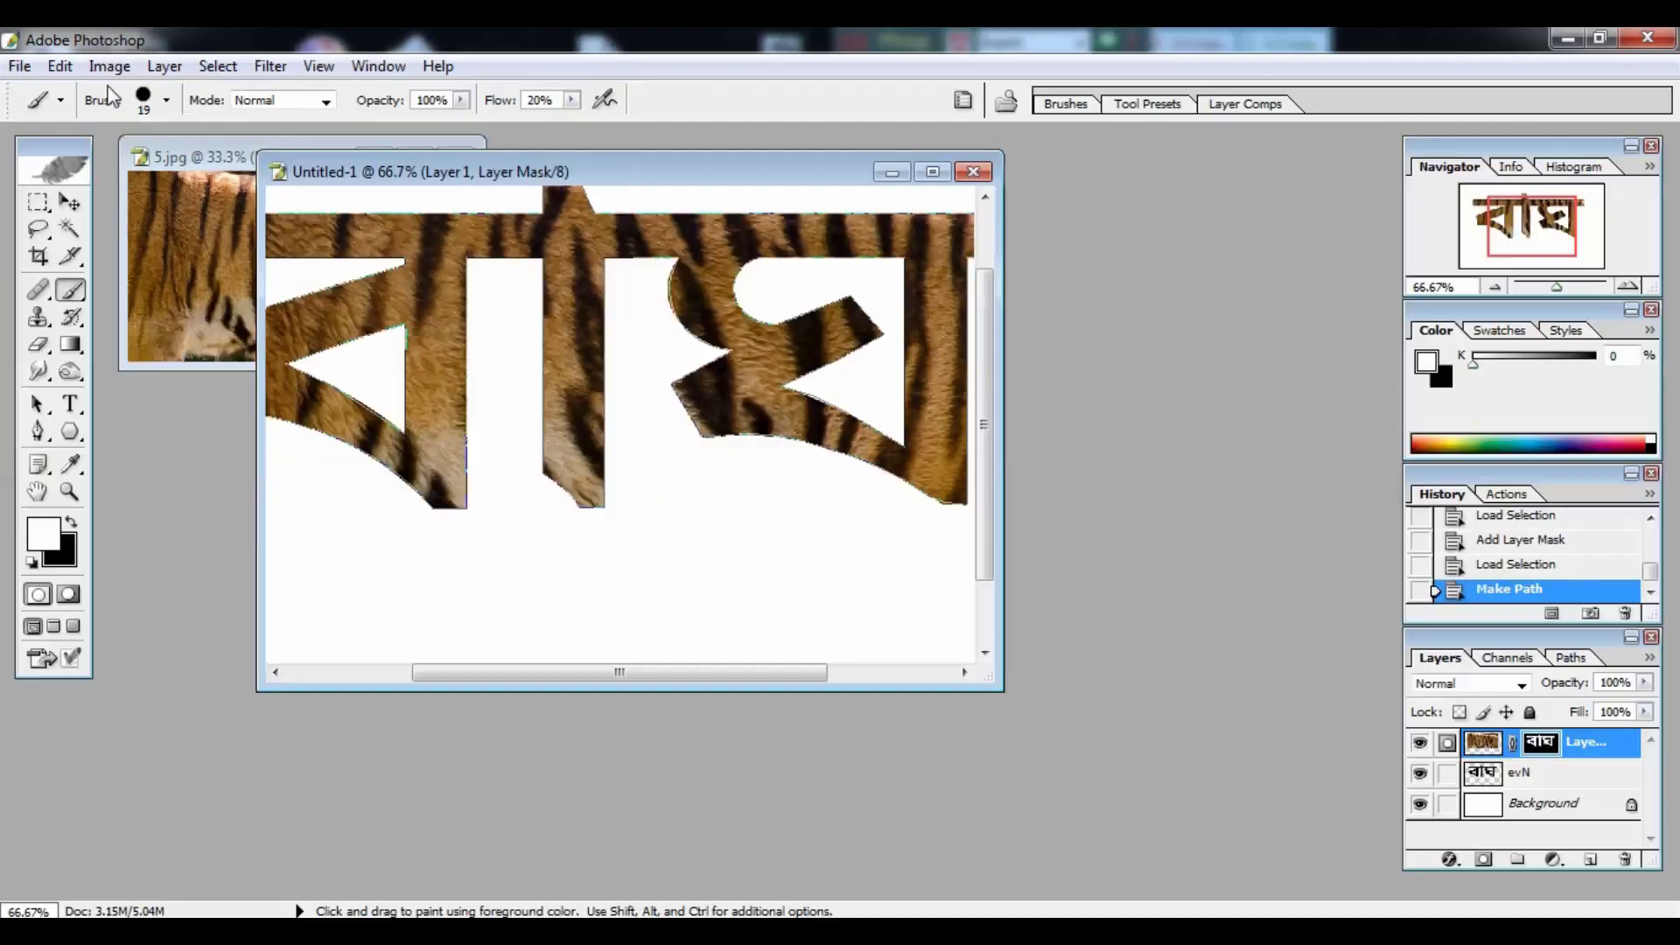
click(166, 100)
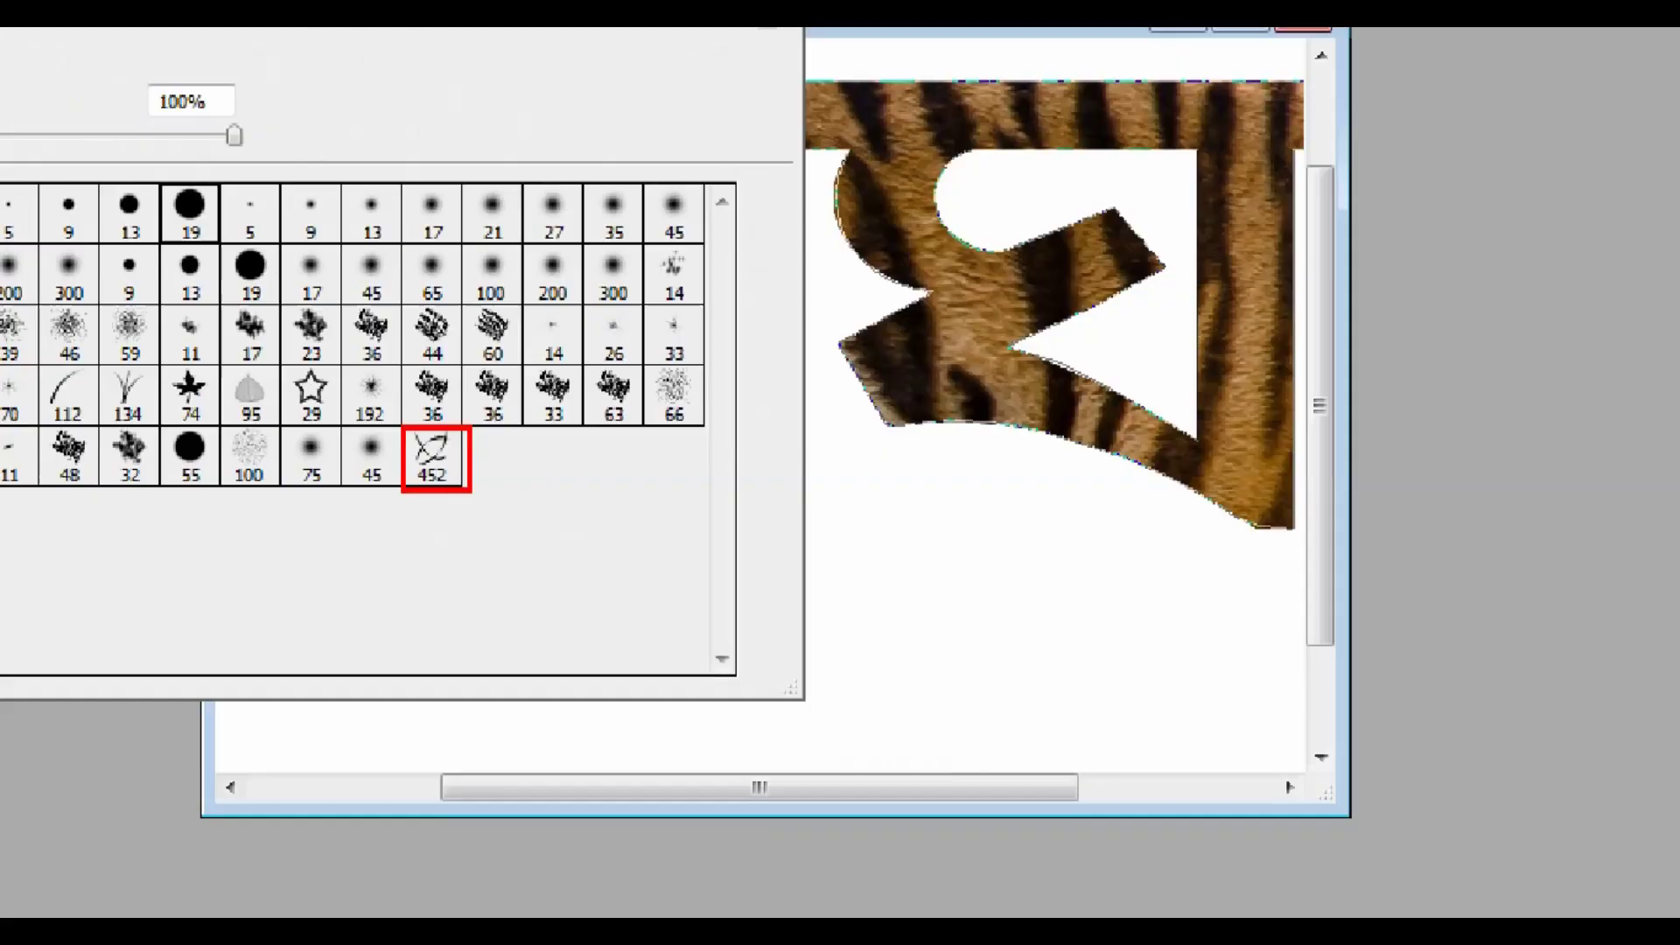
key(Escape)
click(166, 100)
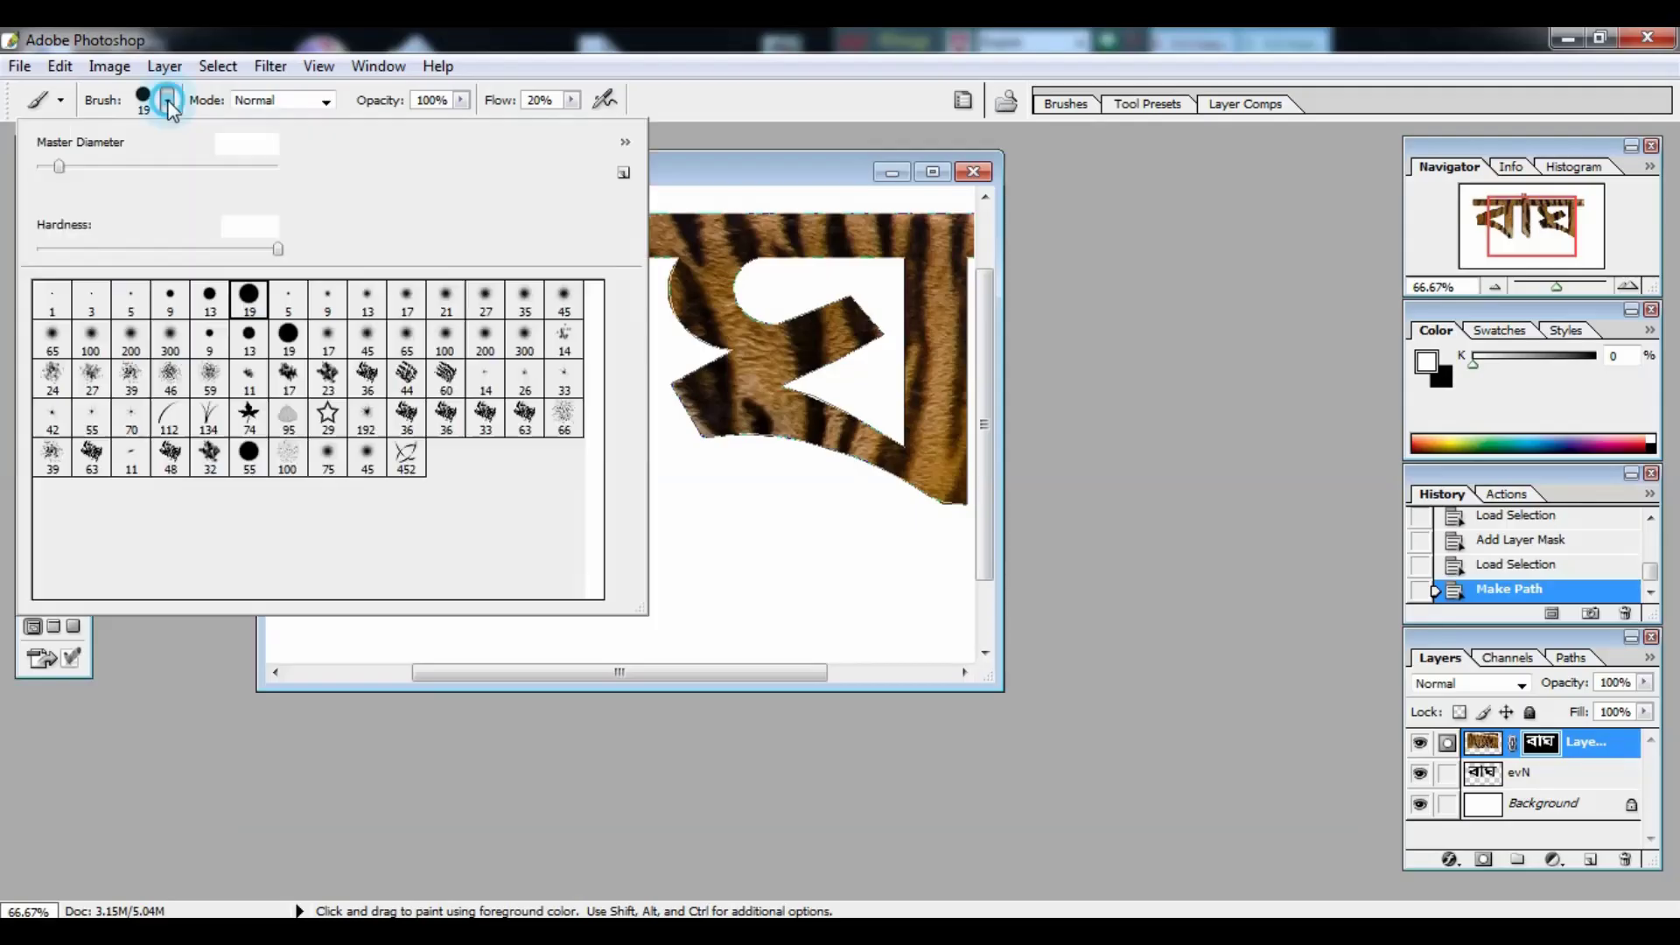
click(407, 455)
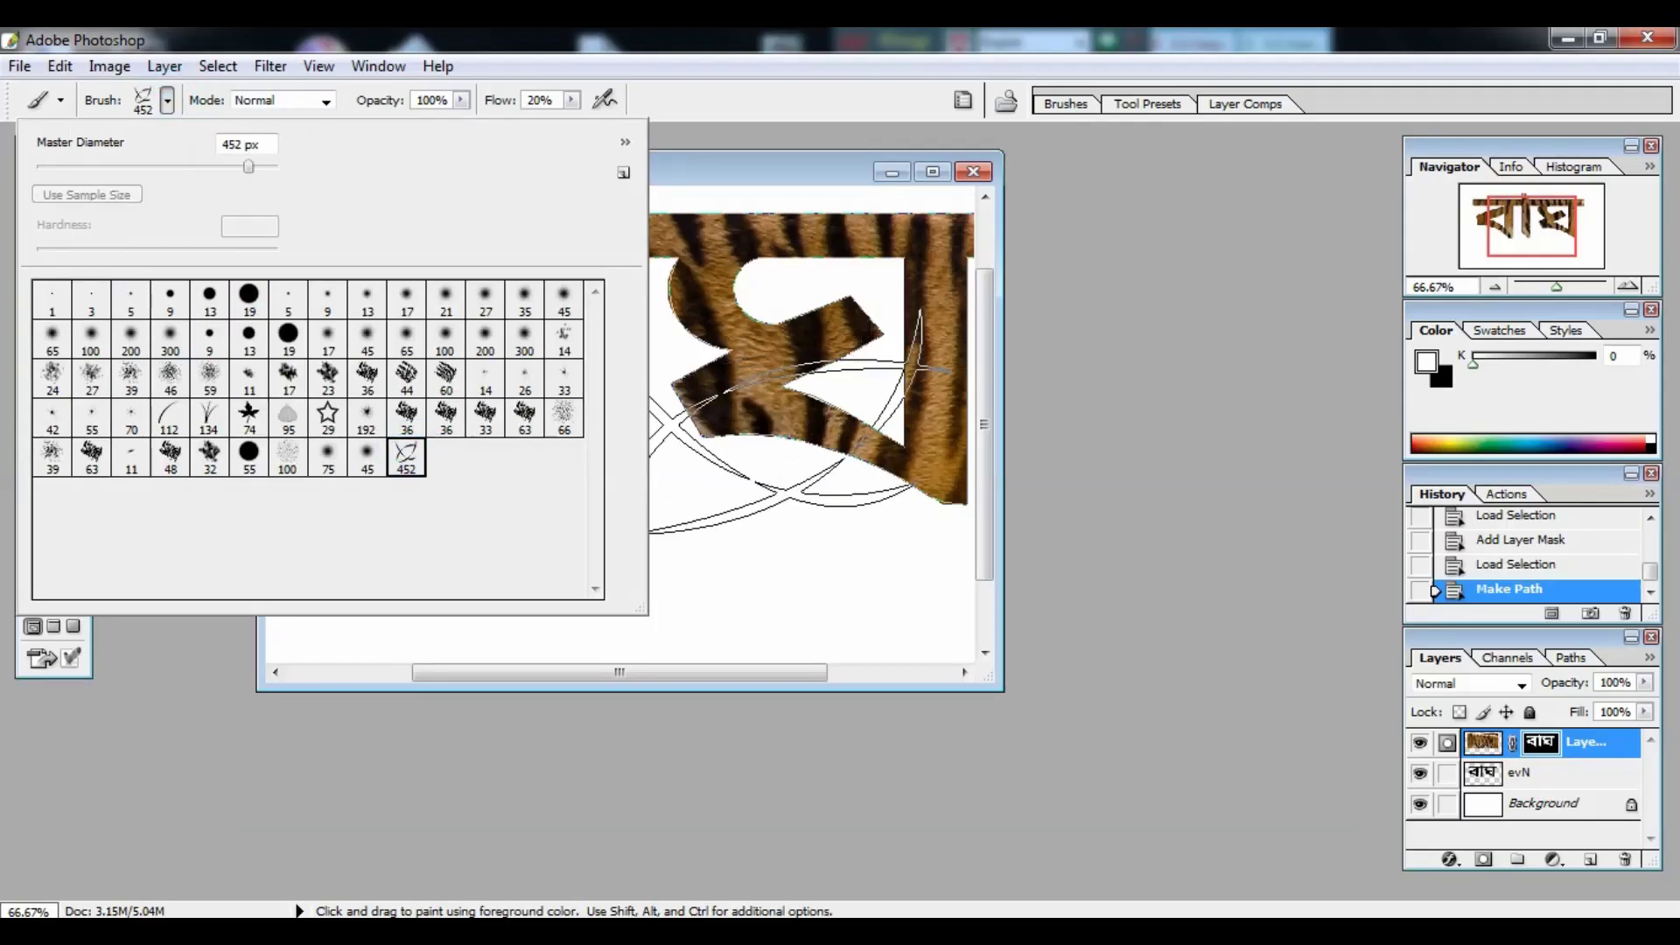
click(1015, 154)
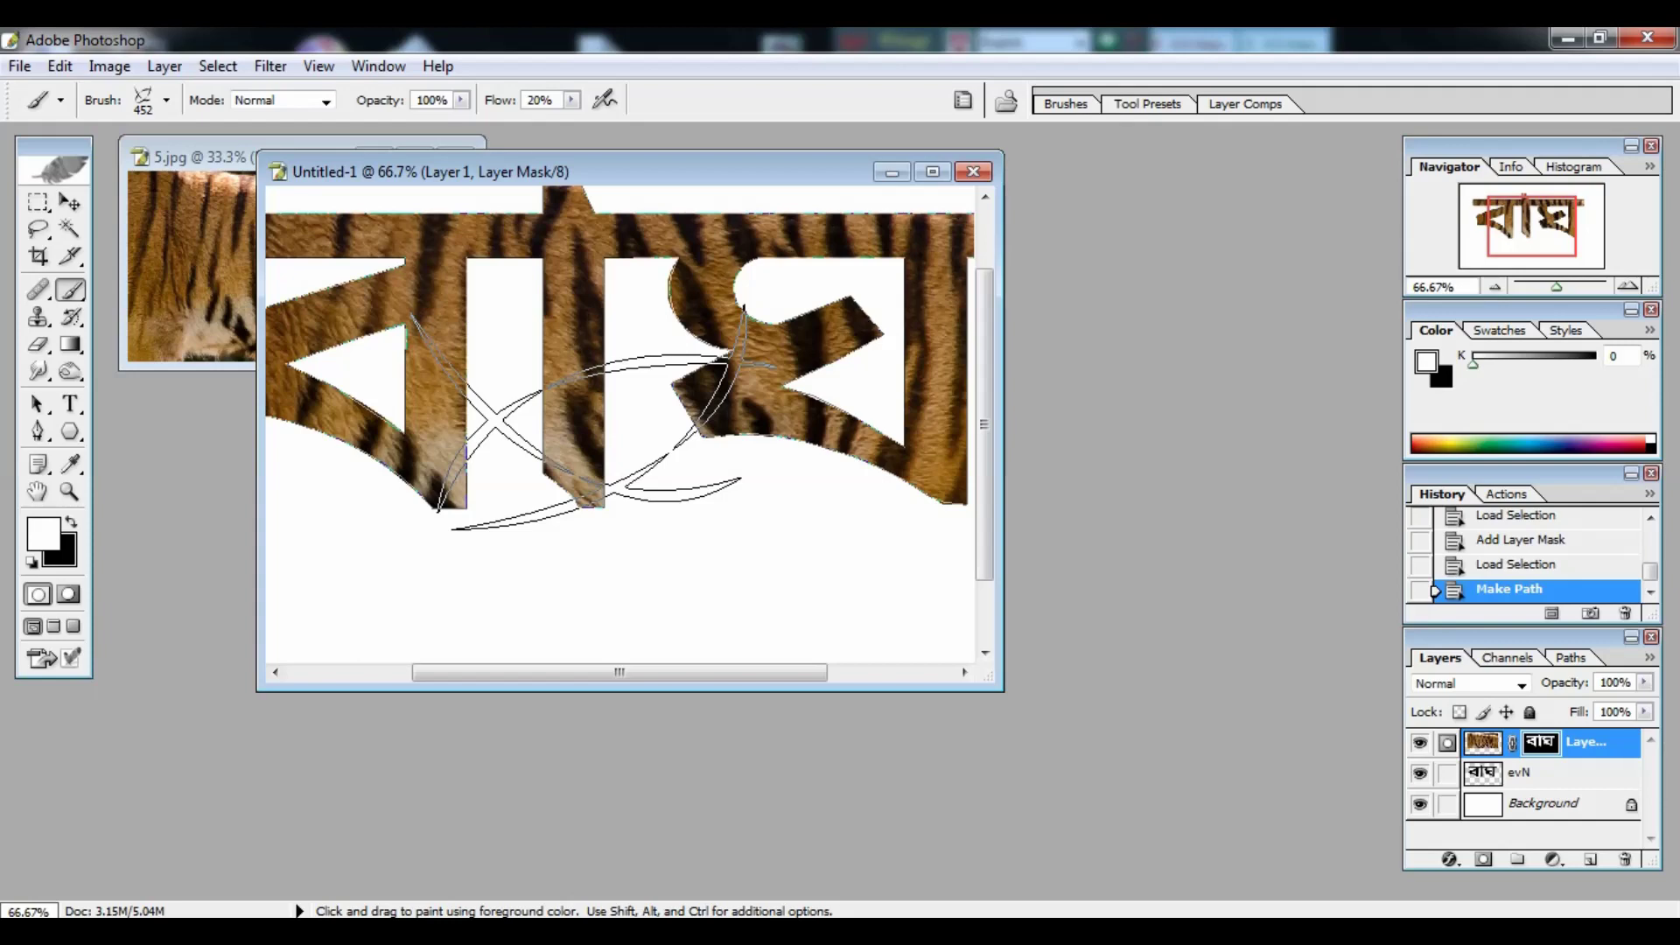
Shrink the brush size step by step from 452 down to 30 pixels.
key(bracketleft)
key(bracketleft)
key(bracketleft)
key(bracketleft)
key(bracketleft)
key(bracketleft)
key(bracketleft)
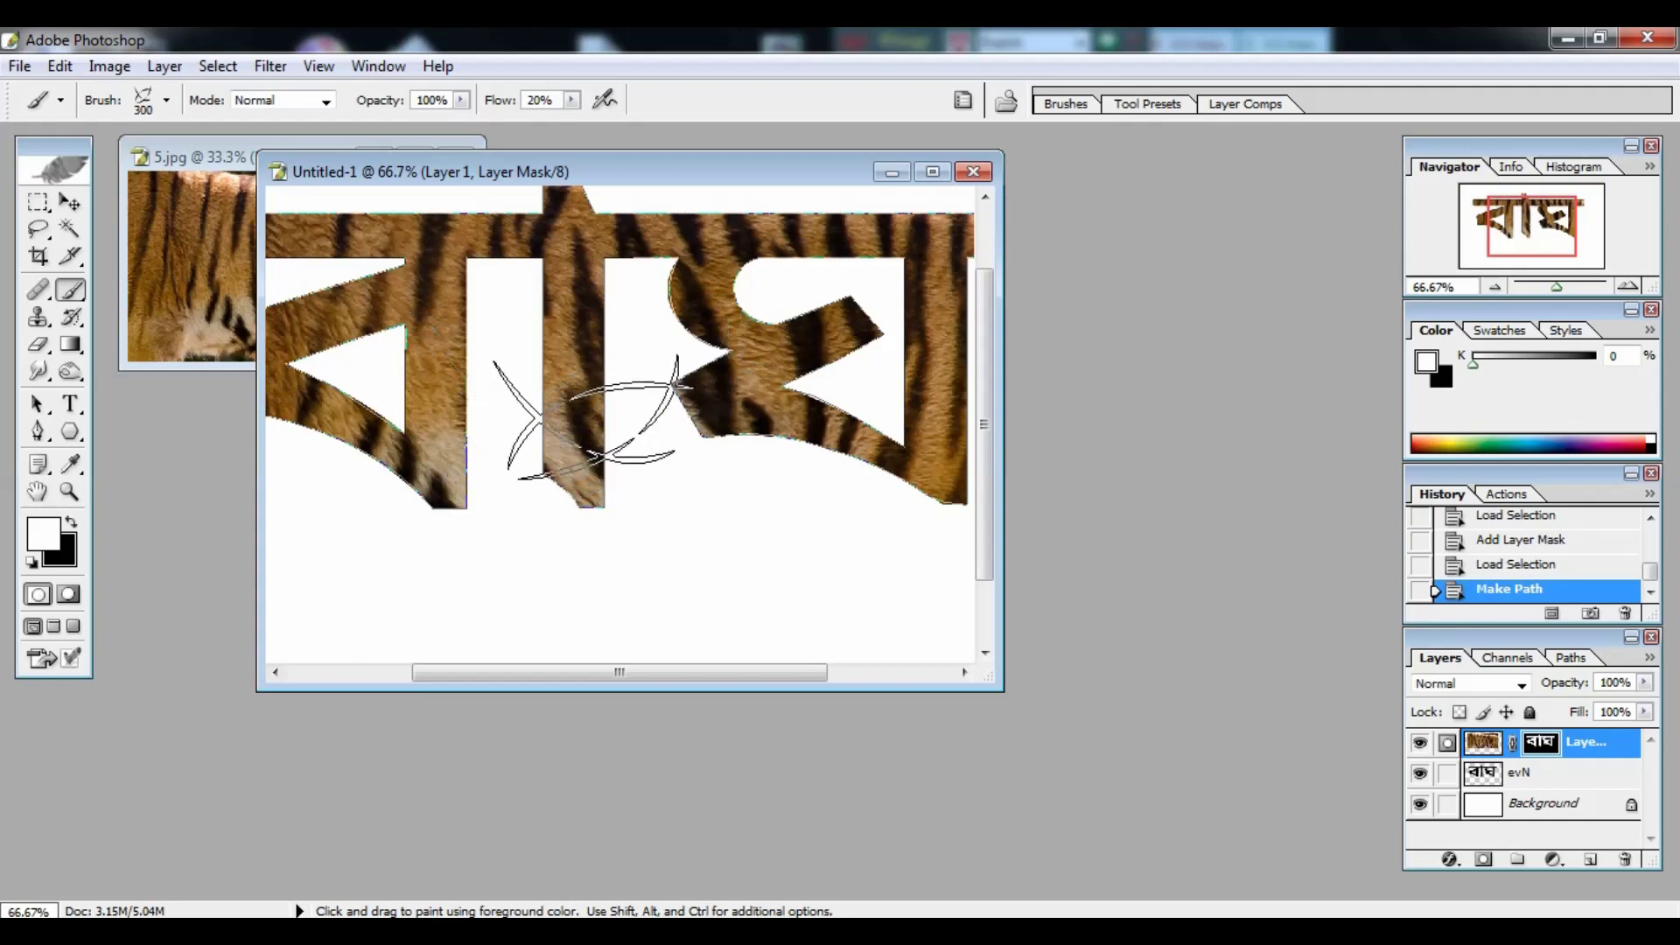
key(bracketleft)
key(bracketleft)
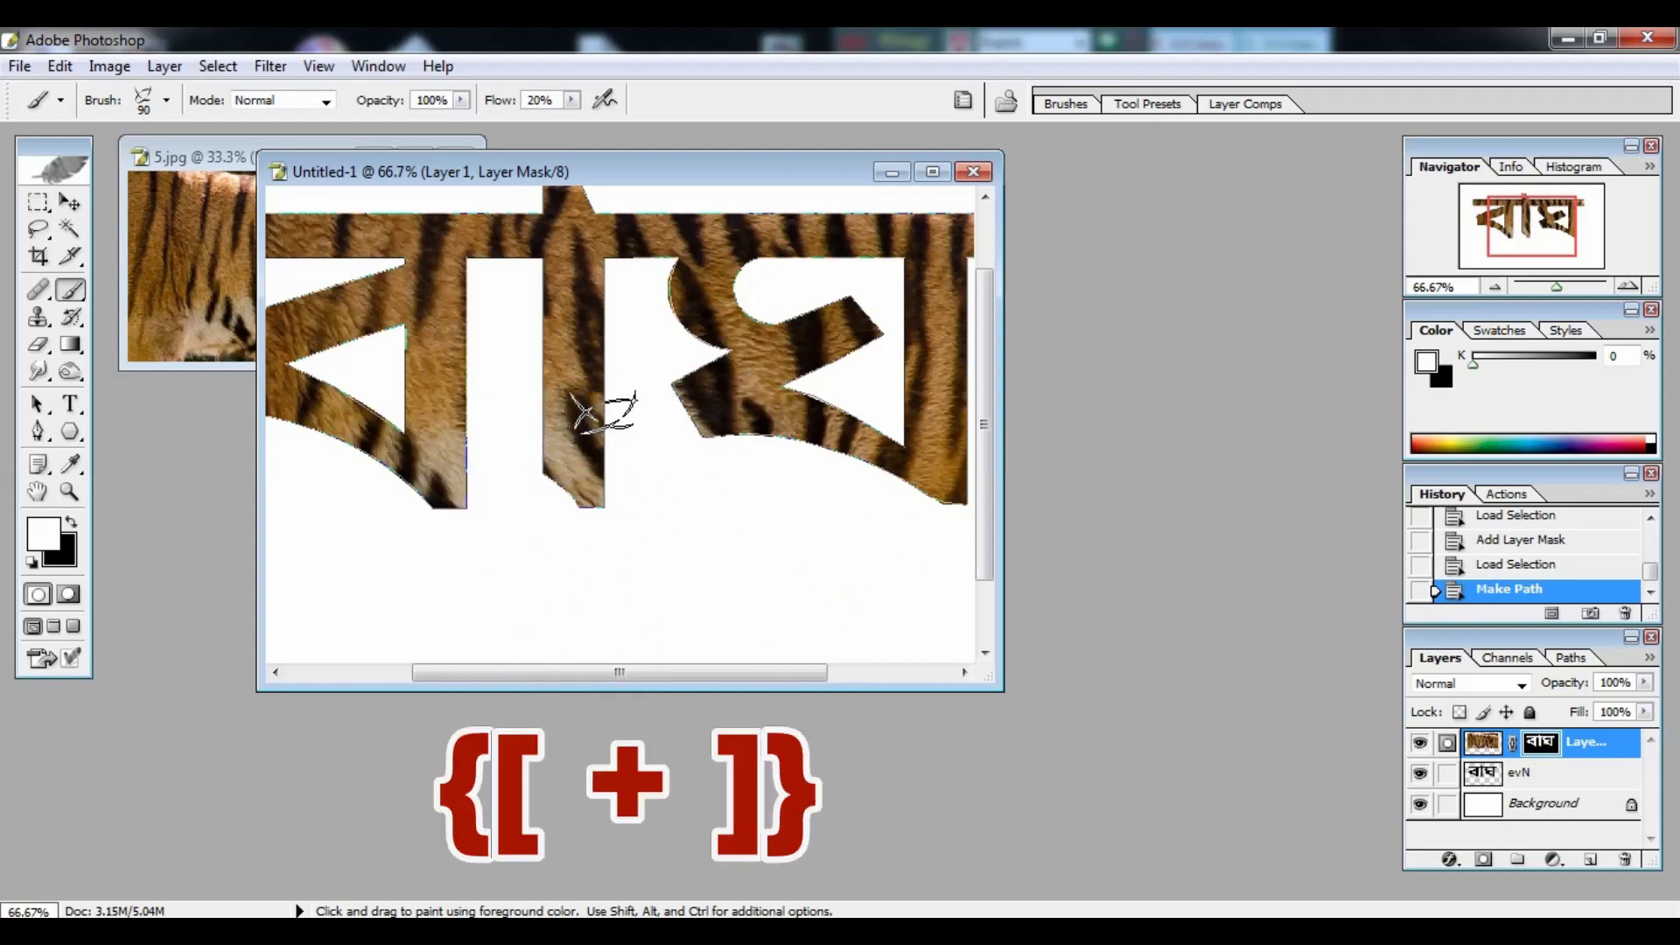
key(bracketleft)
key(bracketleft)
key(bracketleft)
key(bracketleft)
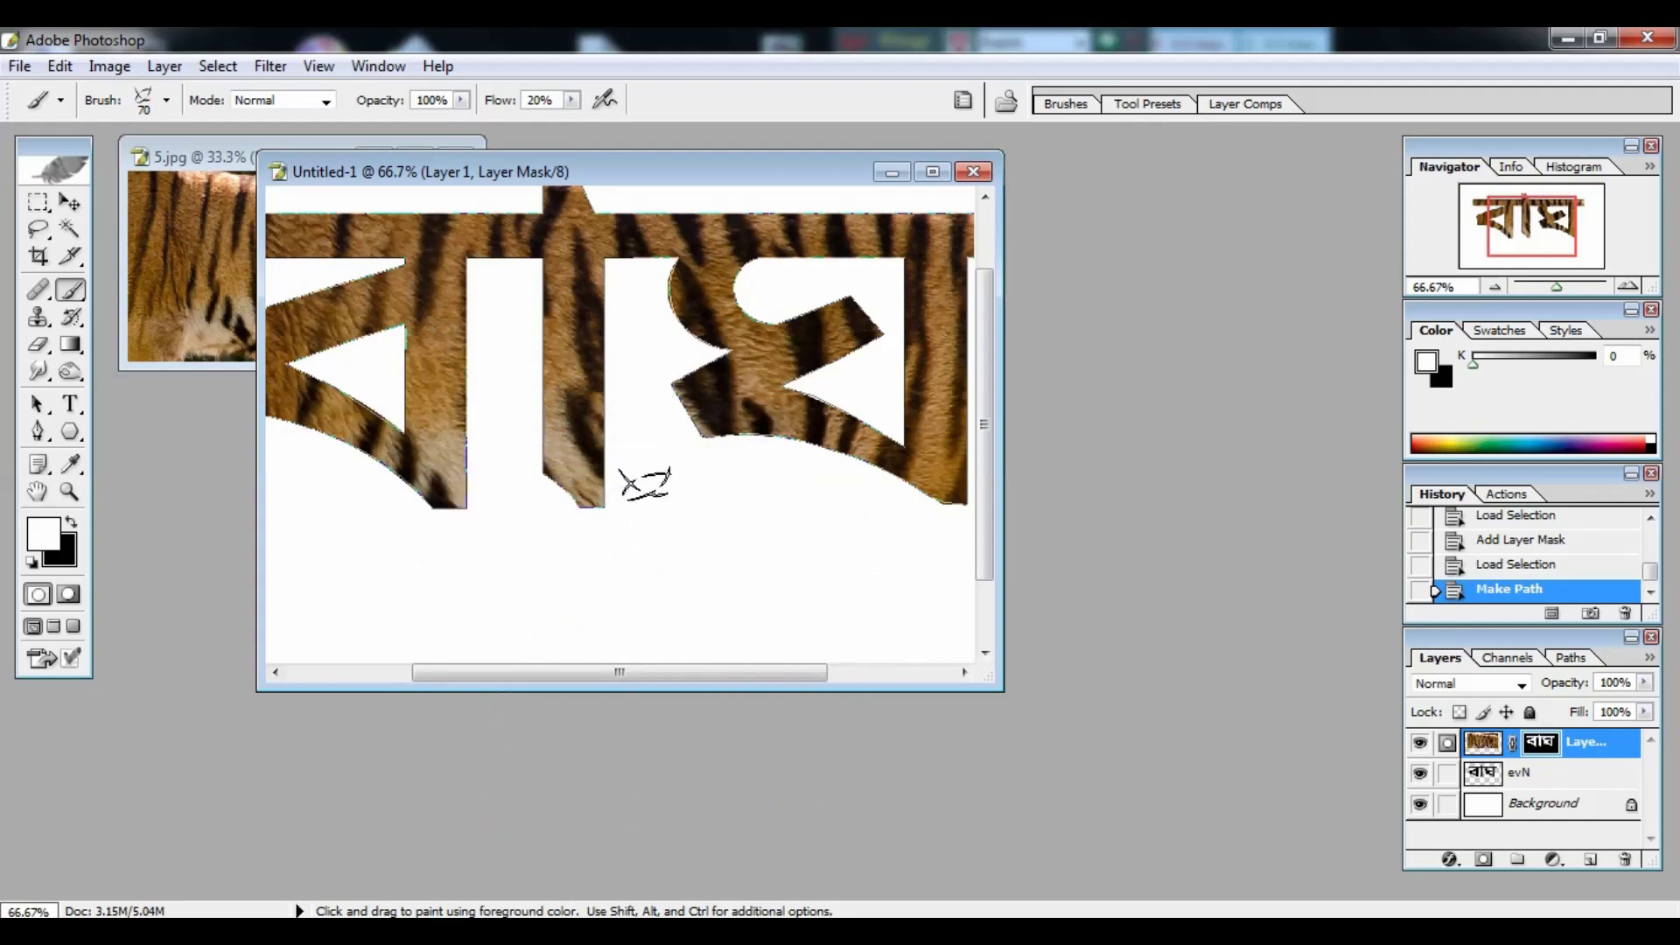
key(bracketleft)
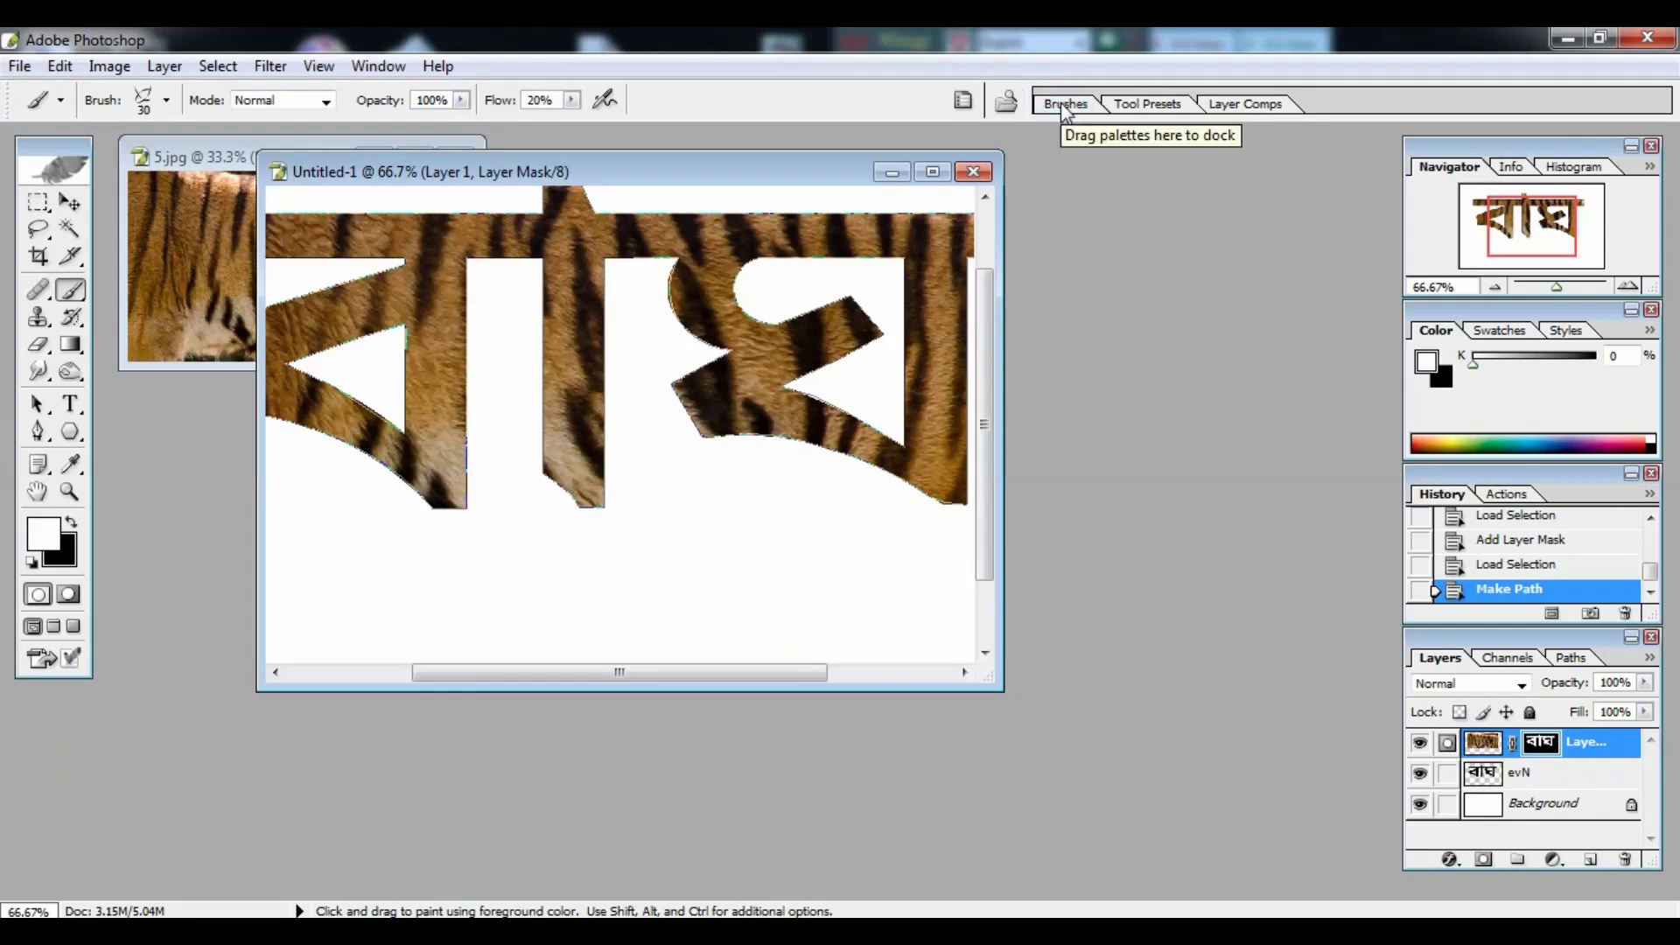
Enable Shape Dynamics with raised minimum diameter, angle jitter and 16% roundness jitter.
click(1064, 104)
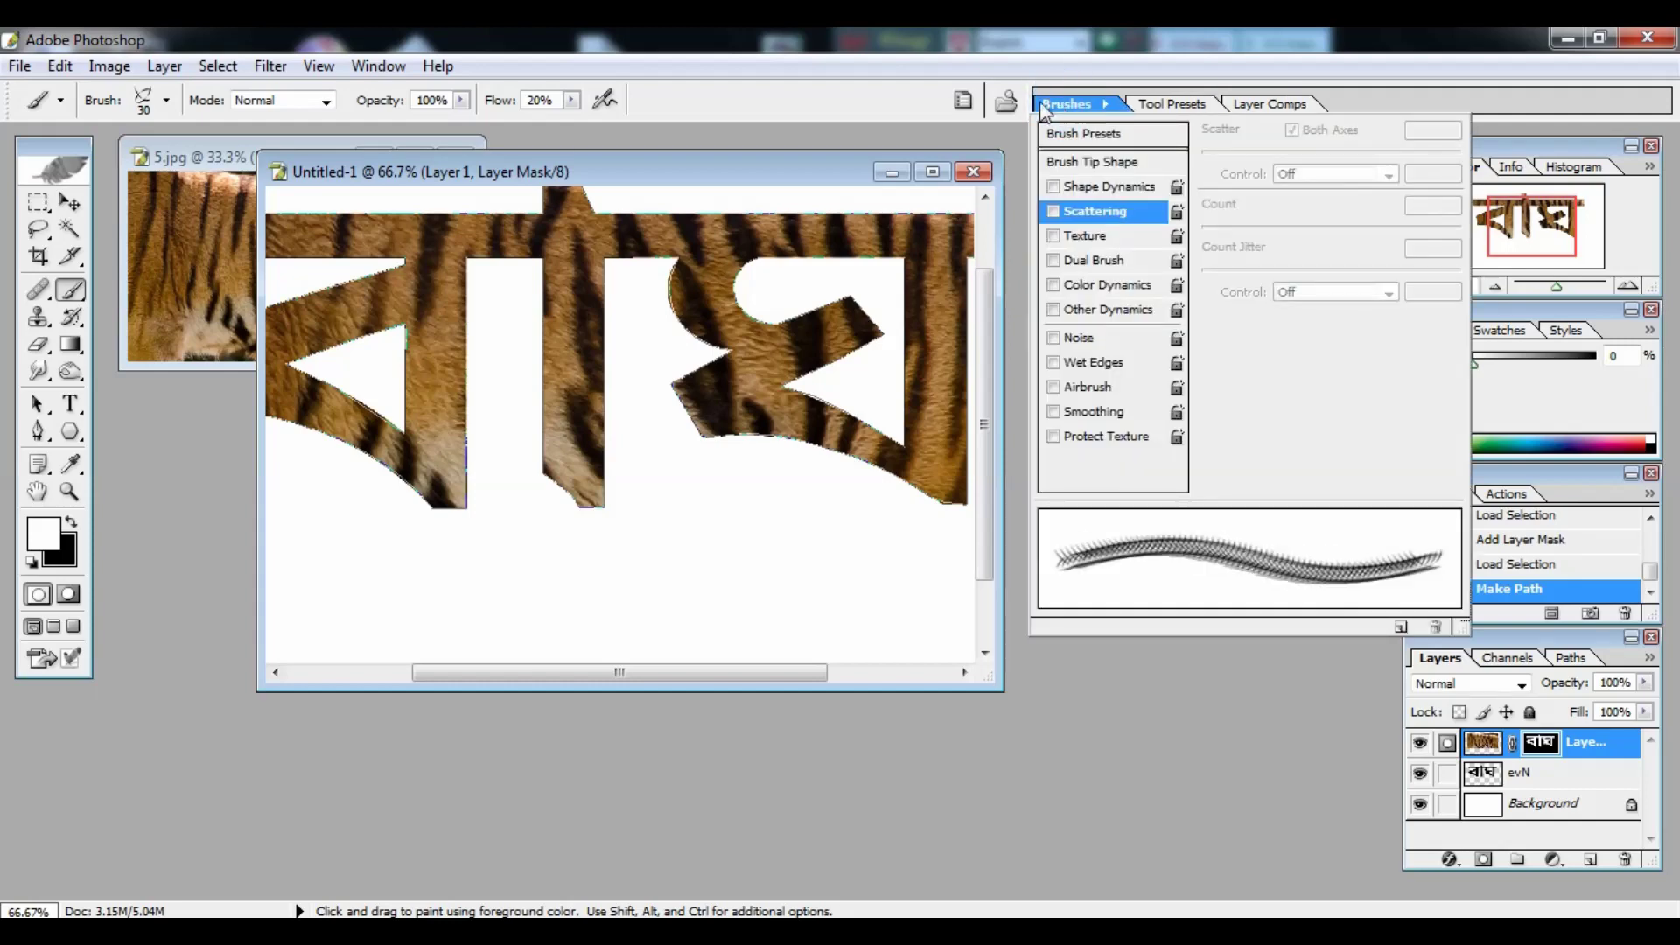
click(393, 72)
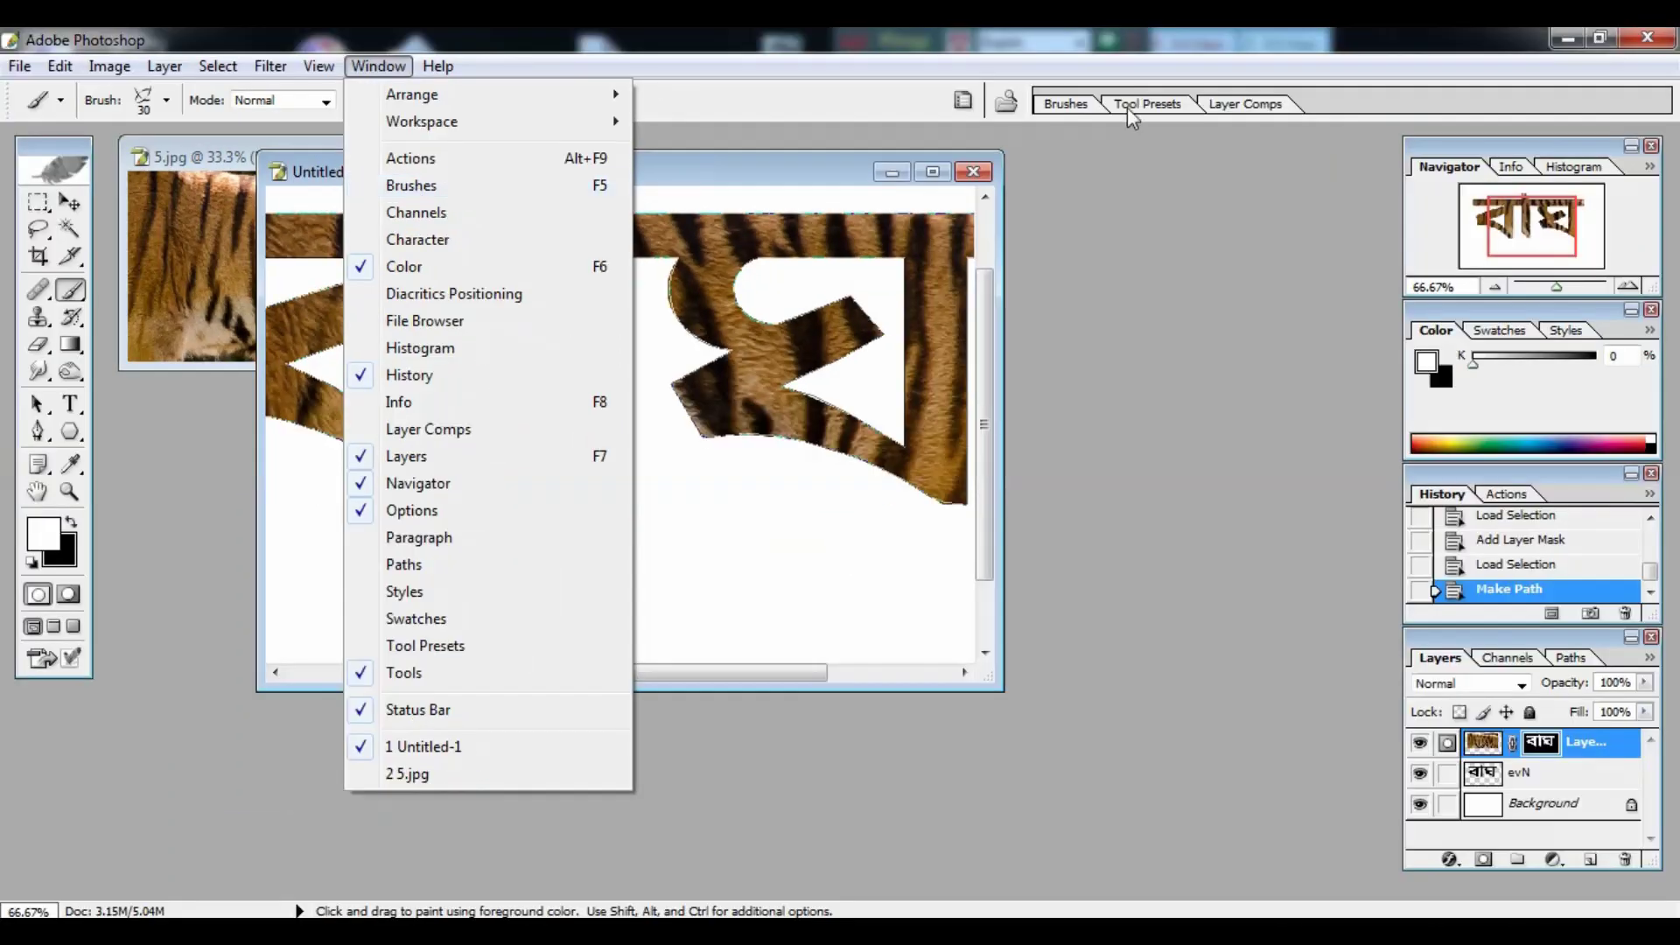
click(1072, 103)
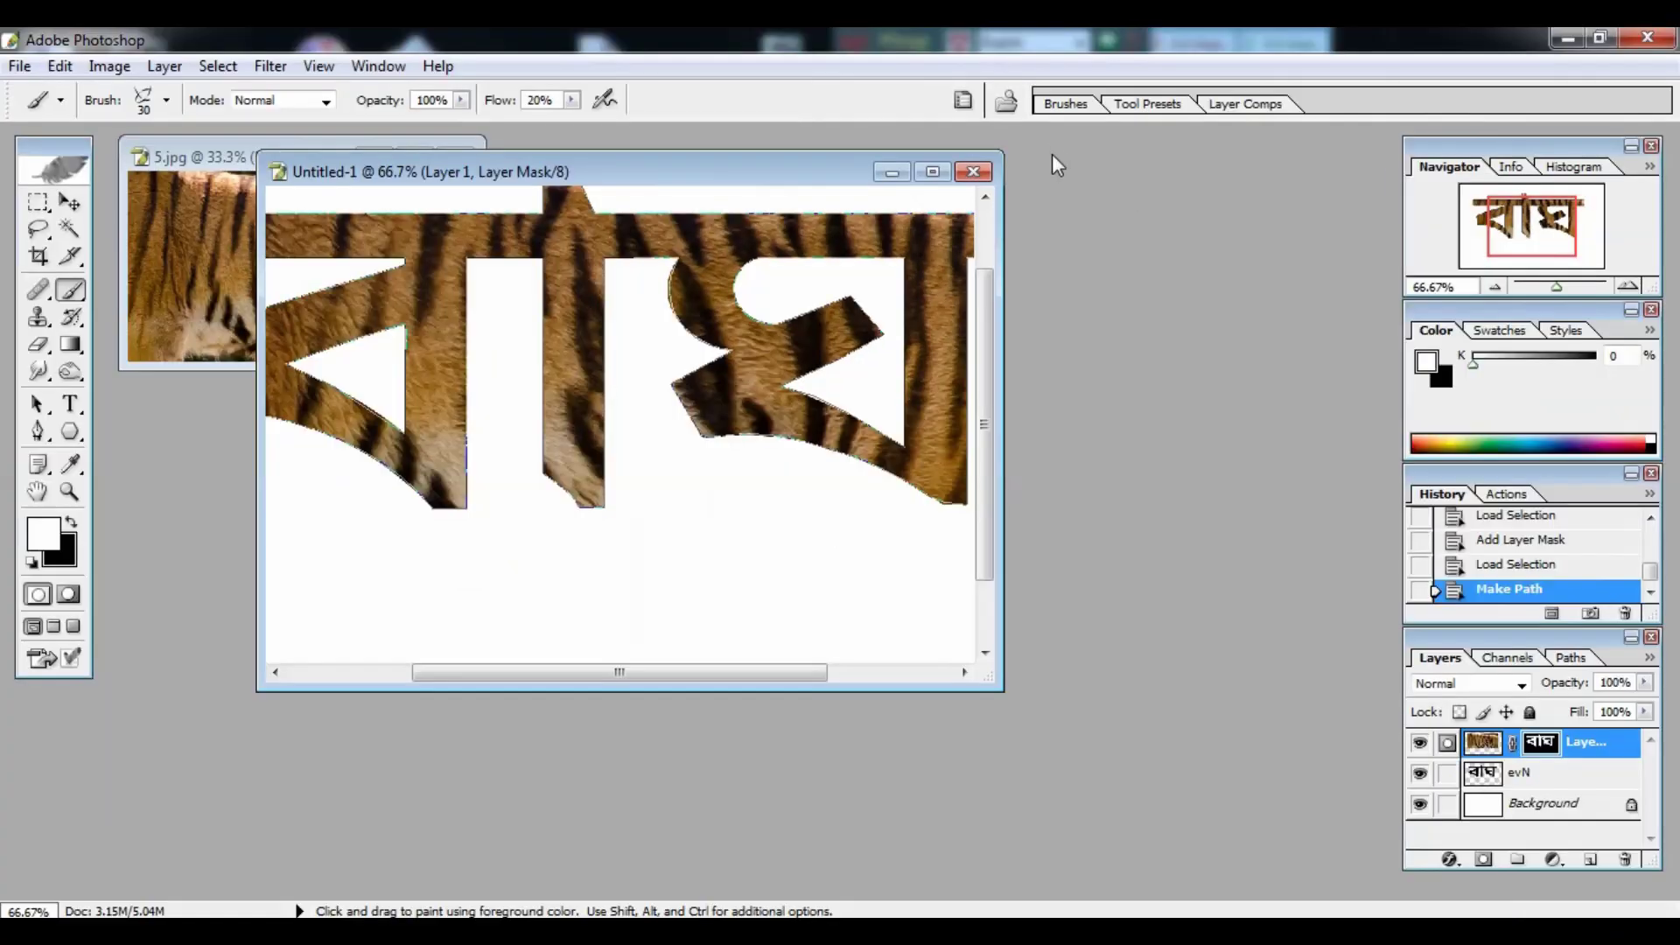
click(1065, 103)
click(1104, 185)
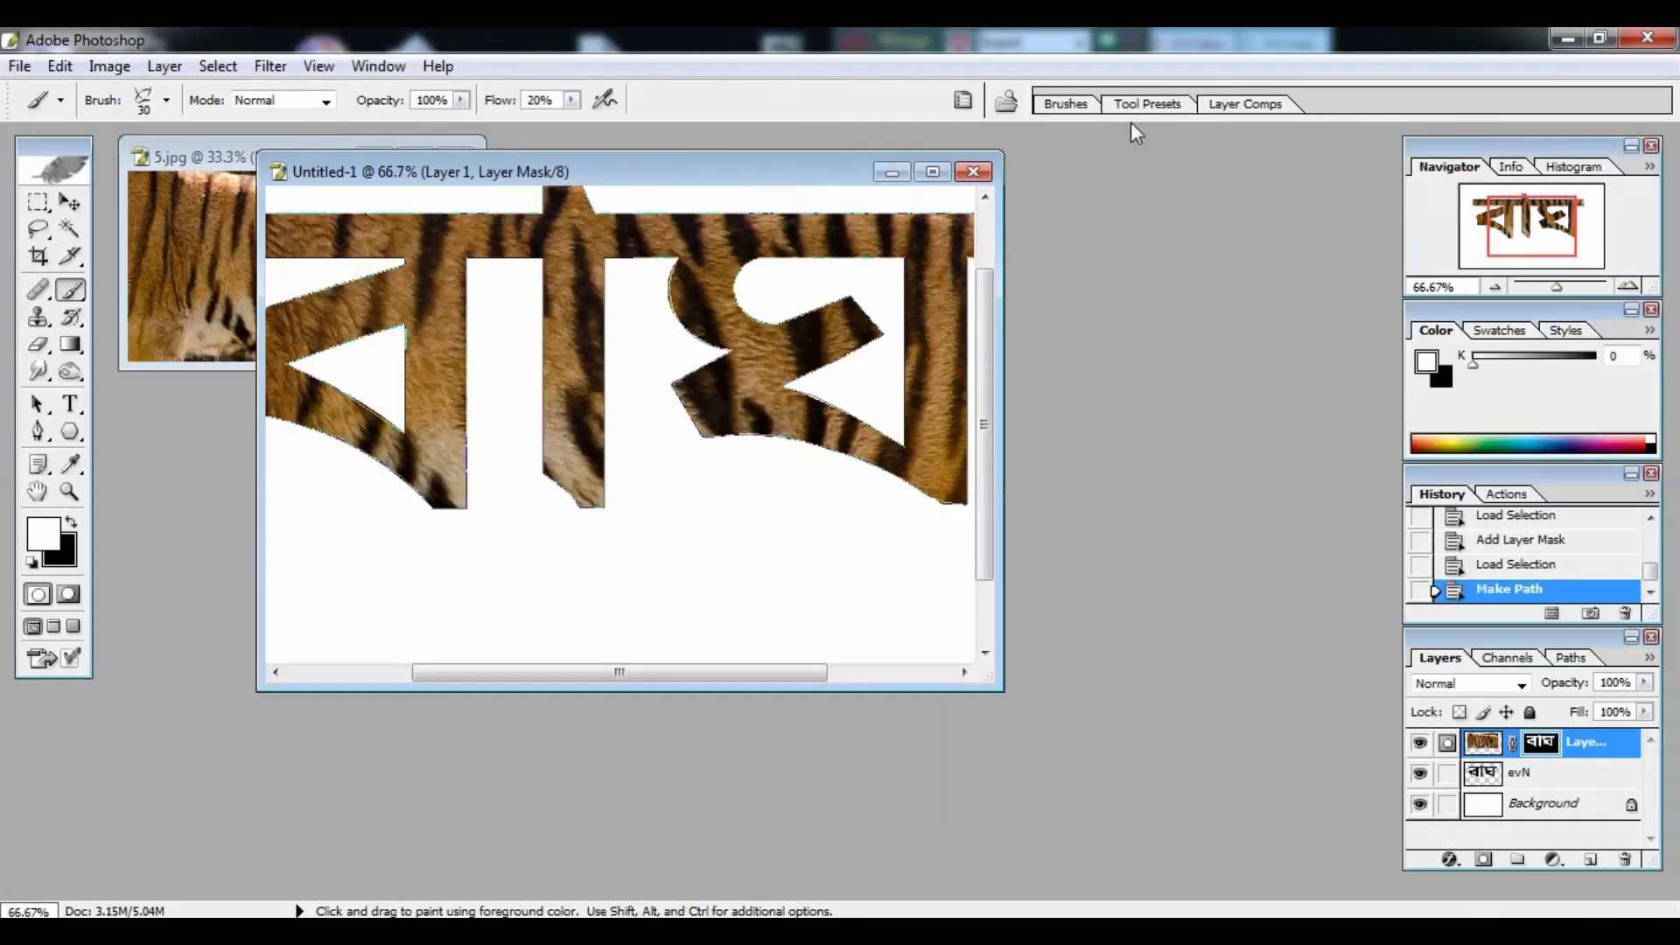
click(1066, 103)
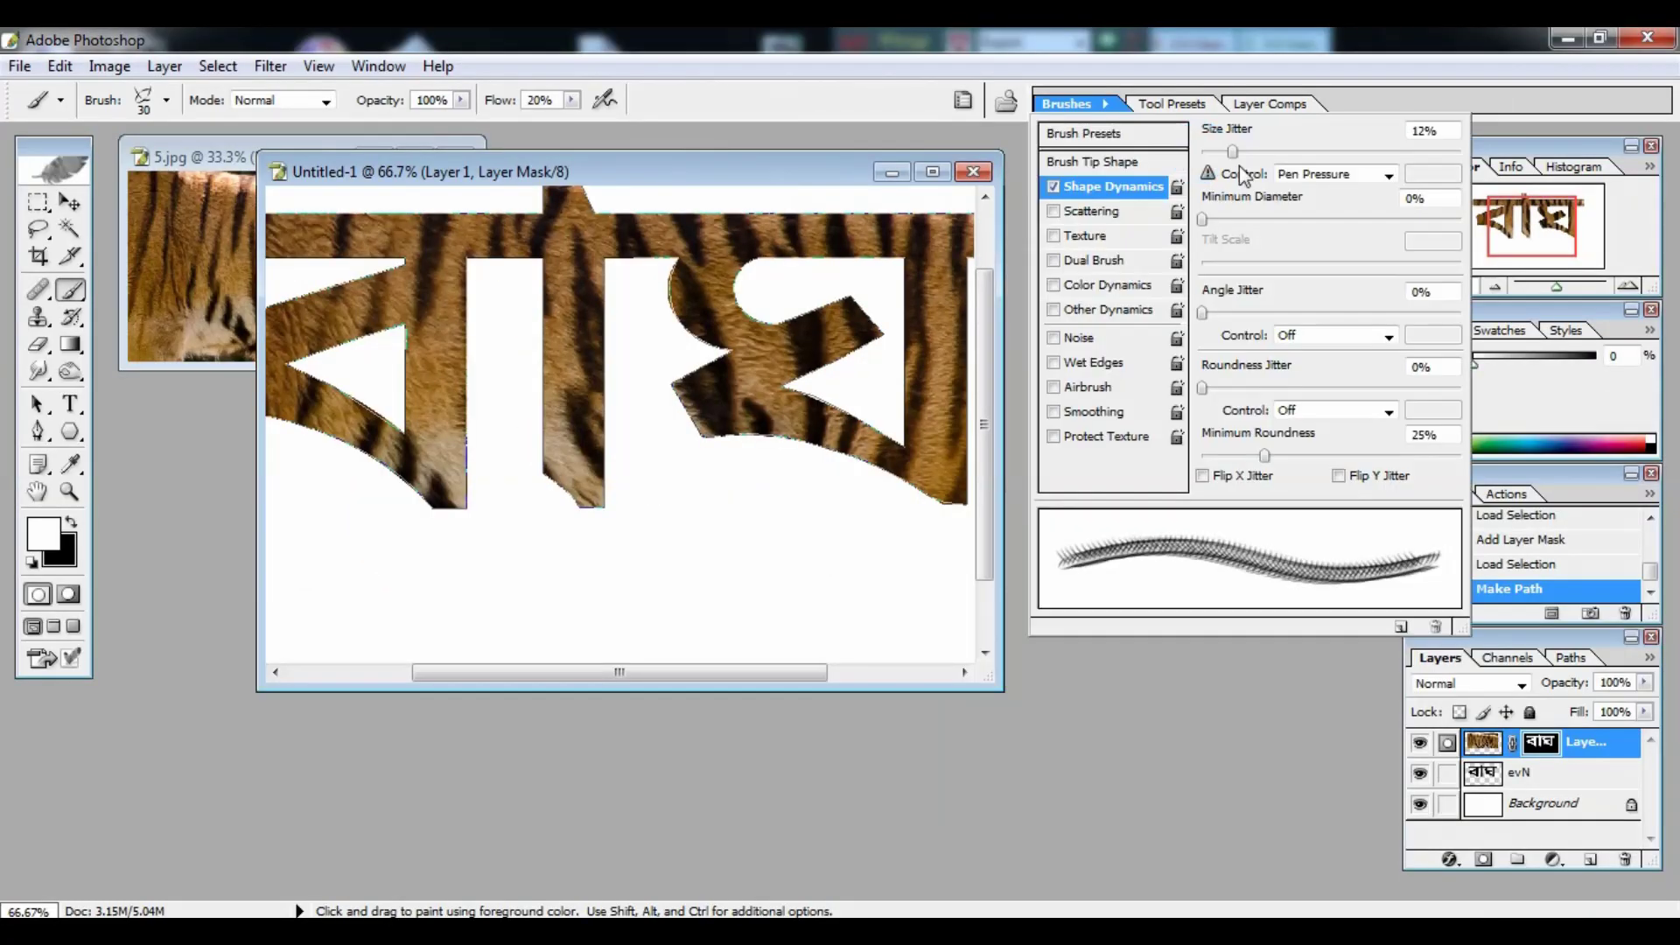
click(1207, 219)
drag(1207, 221, 1246, 220)
drag(1203, 309, 1256, 314)
drag(1204, 388, 1242, 388)
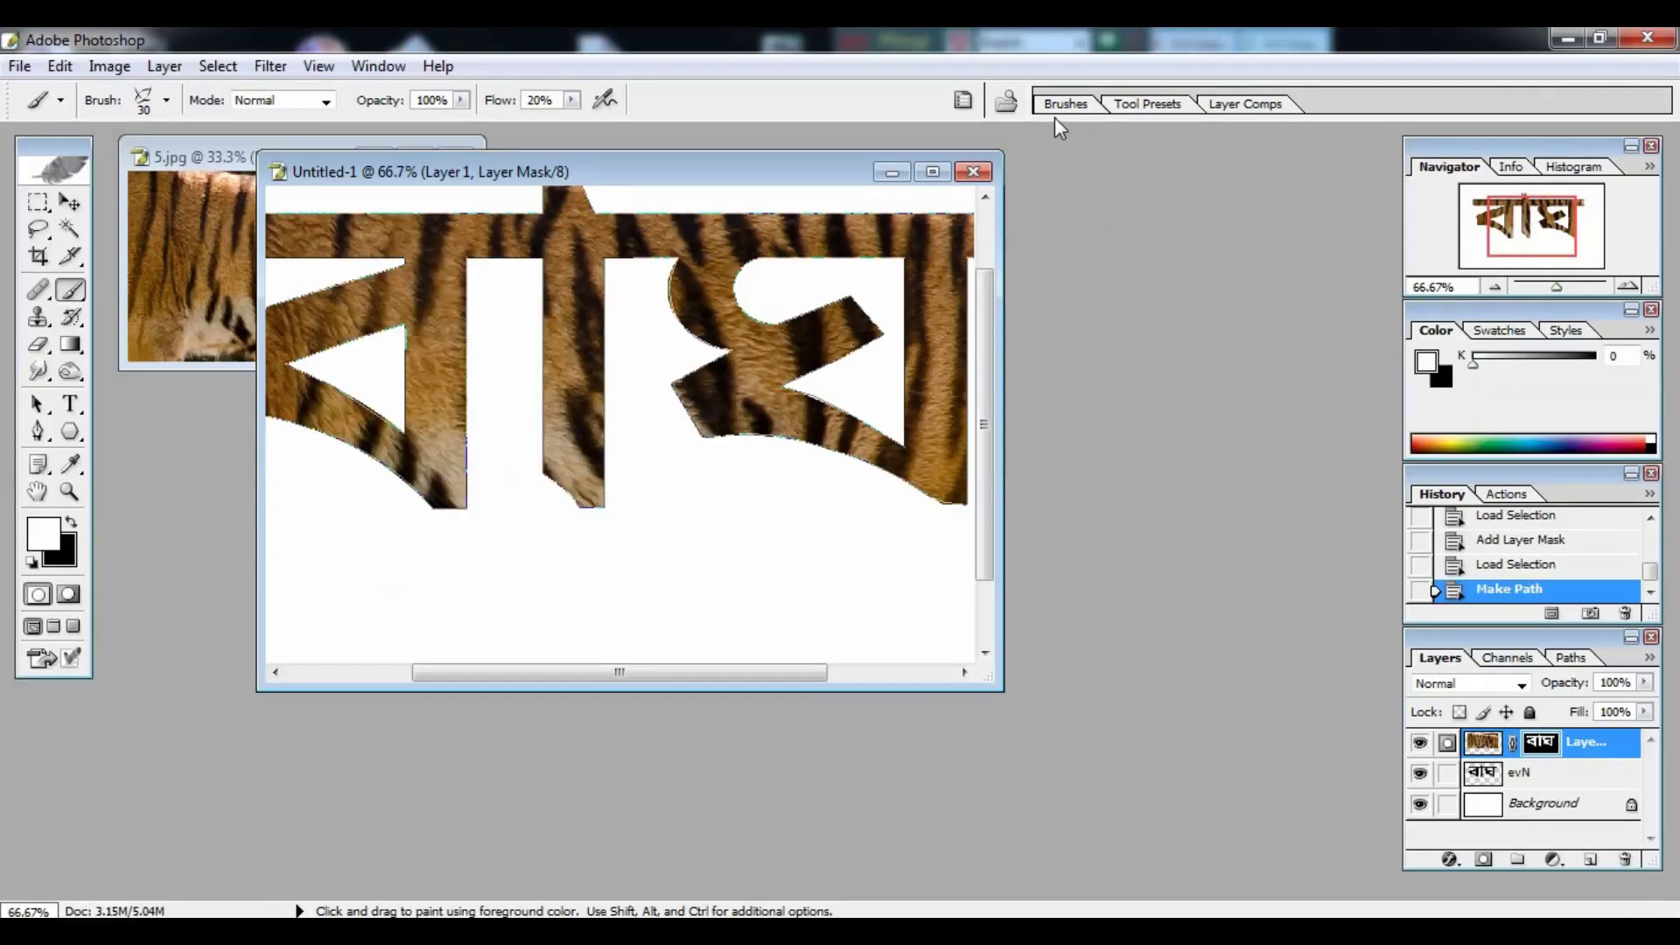
Enable Scattering on the brush with Count 4 and 45% count jitter.
click(1056, 107)
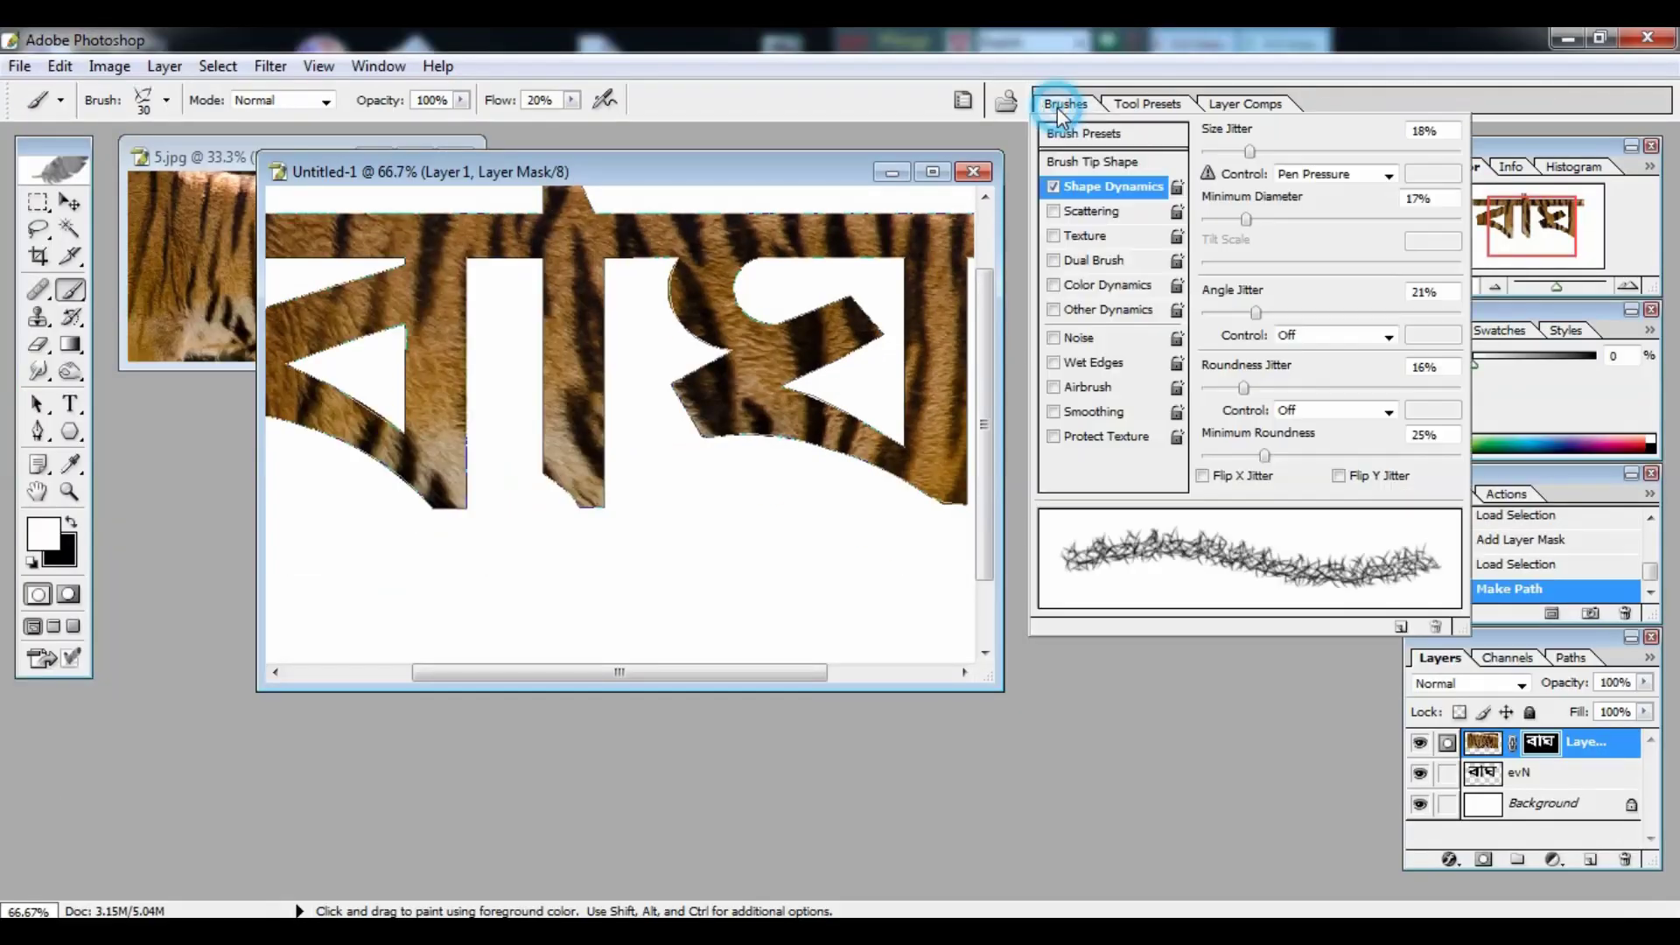
click(1081, 214)
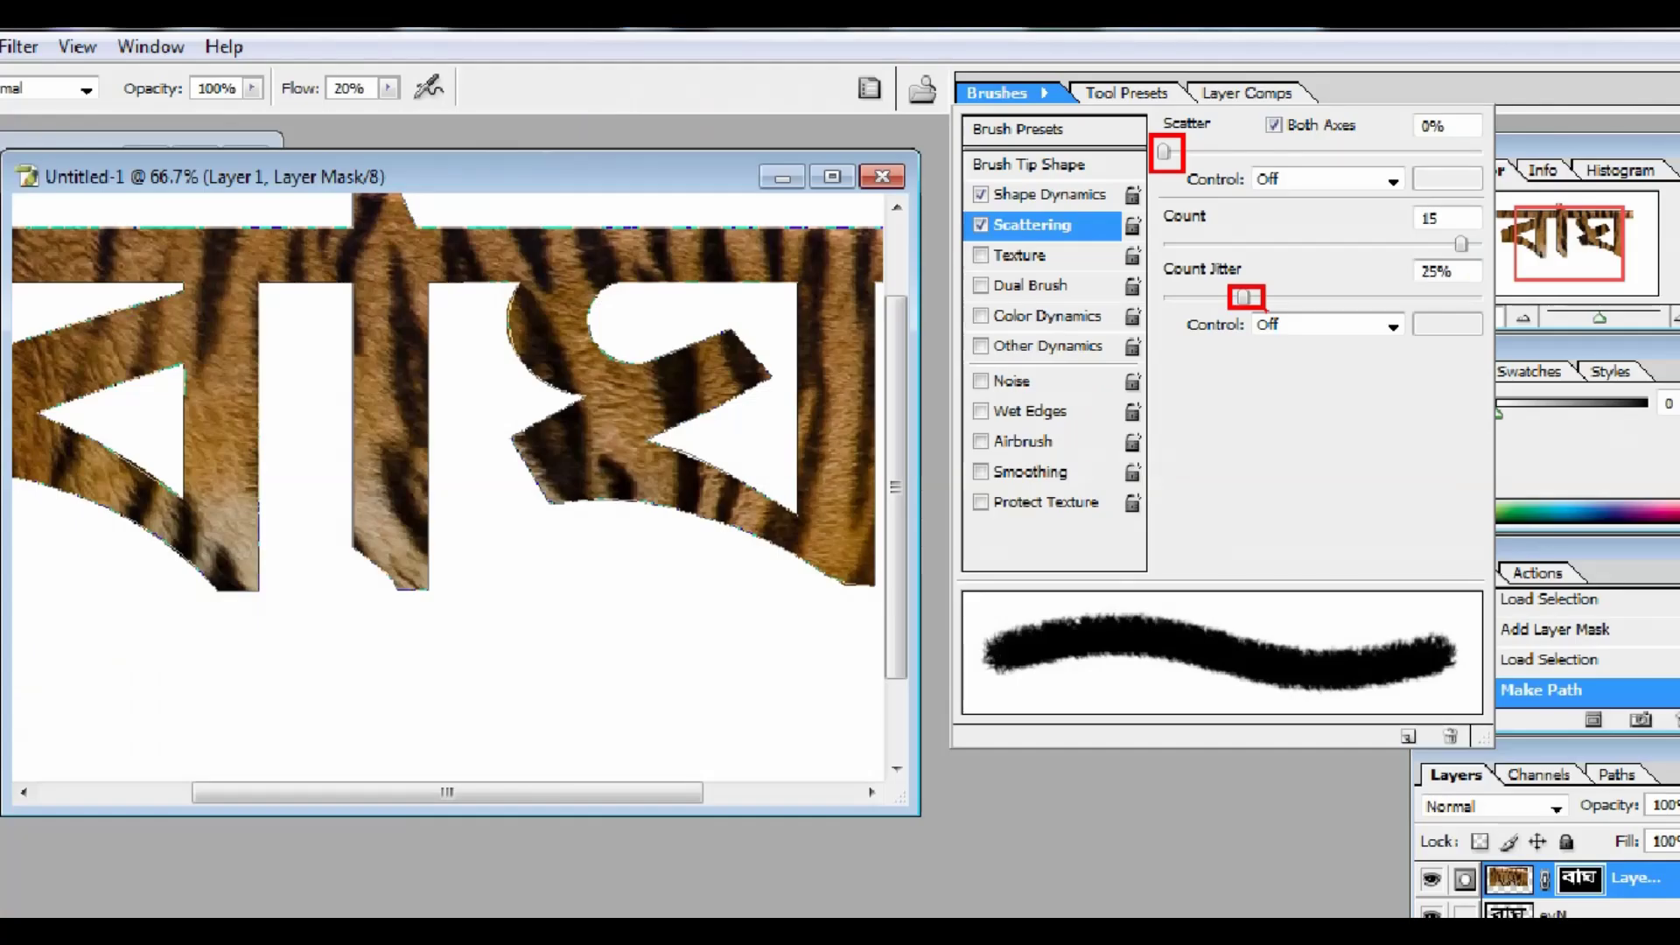
key(Escape)
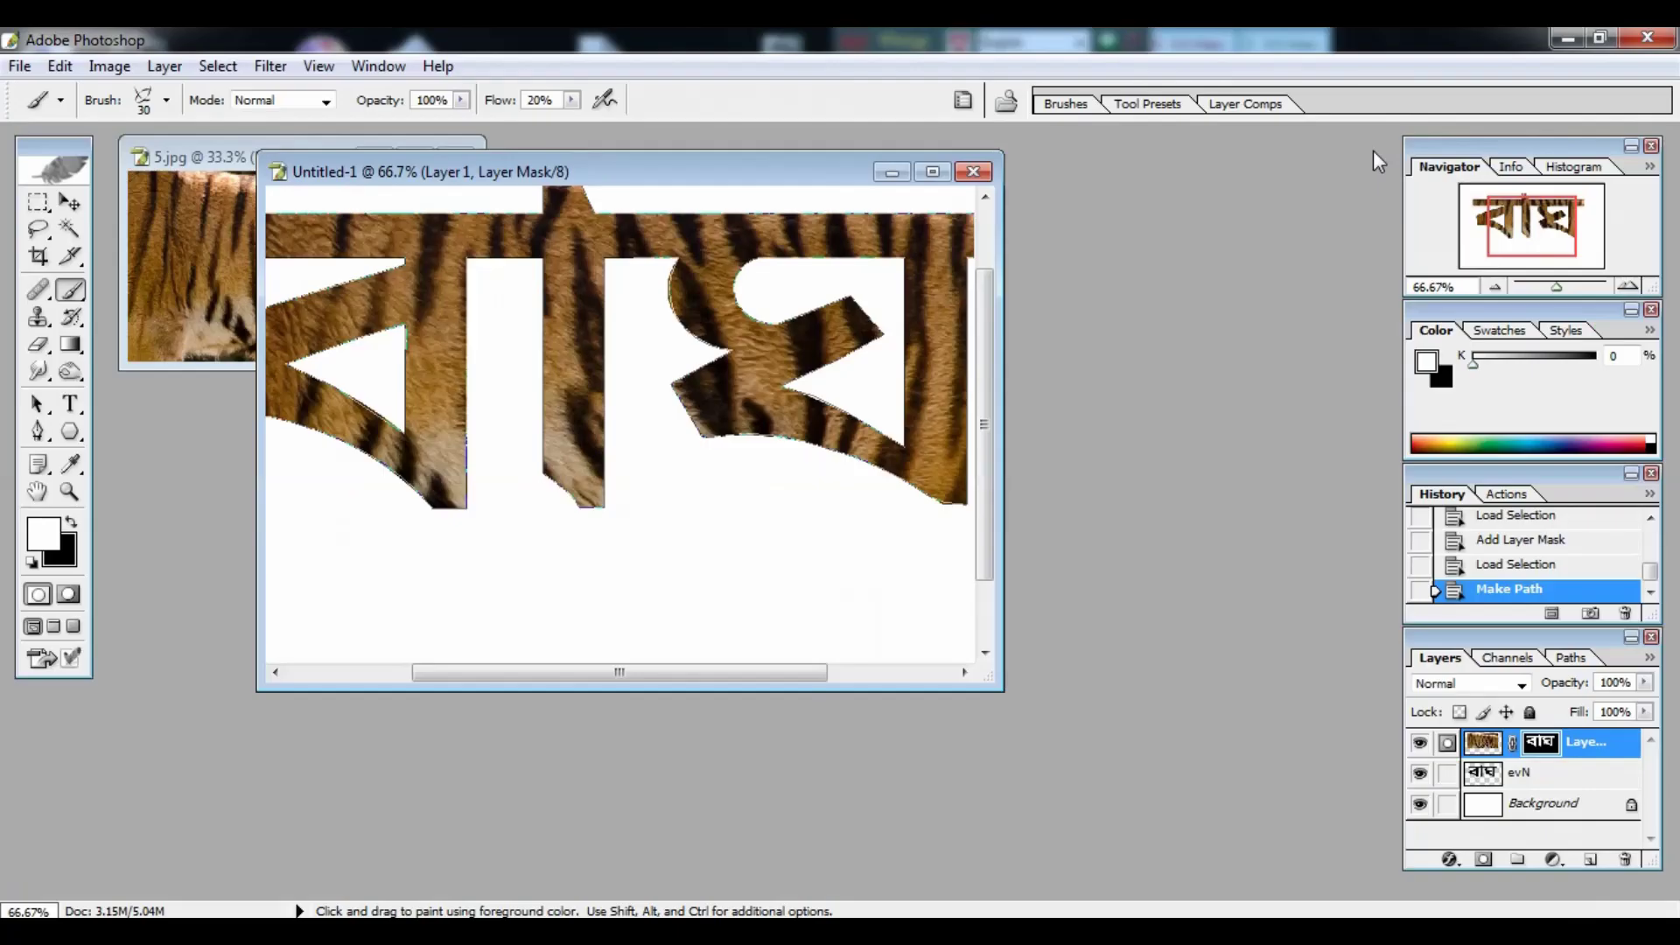
click(1084, 109)
mouse_move(1268, 230)
mouse_down()
mouse_move(1387, 238)
mouse_move(1251, 259)
mouse_up()
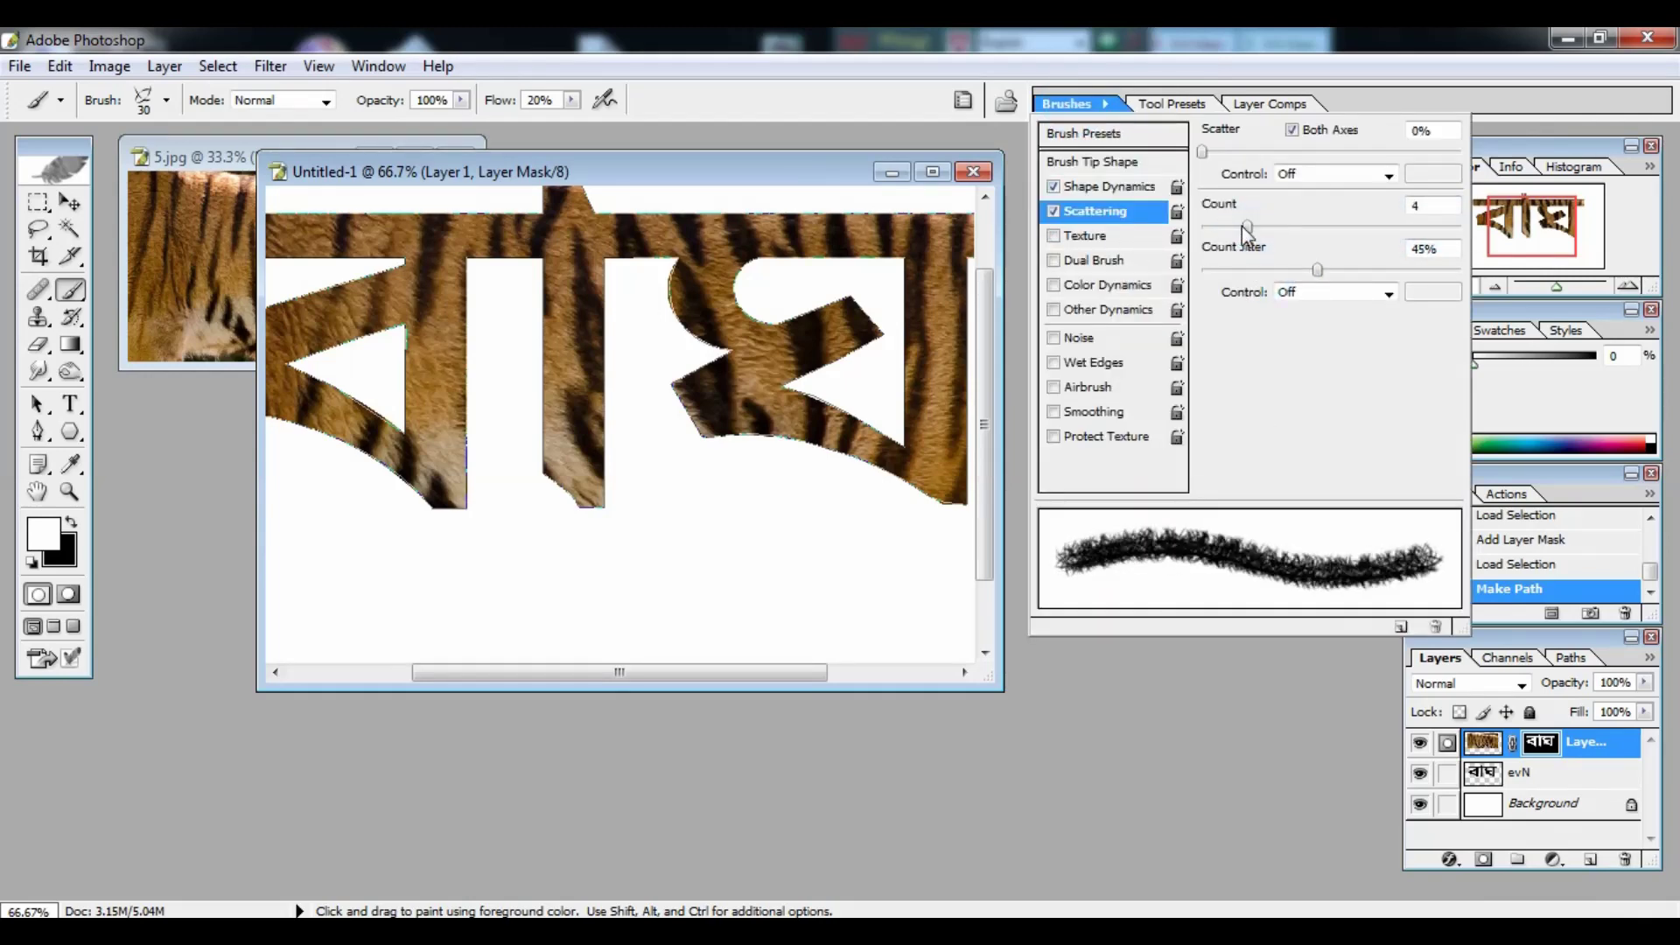
click(1084, 107)
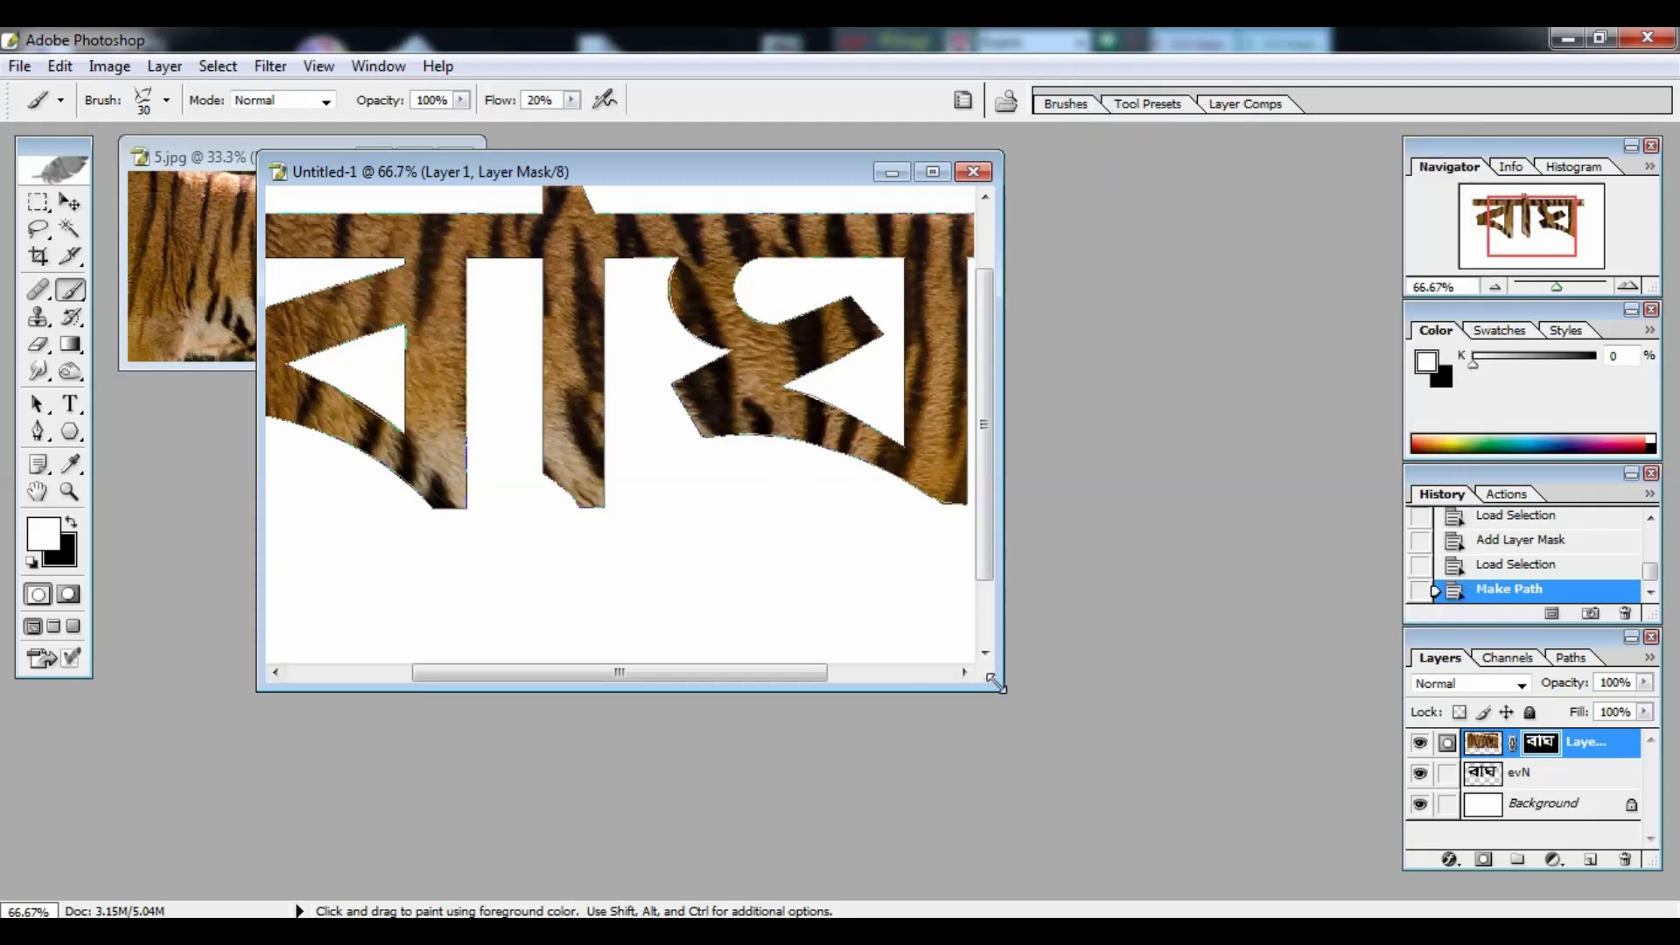
Stroke the বাঘ work path once with Brush as the Stroke Path tool.
drag(994, 681, 1243, 840)
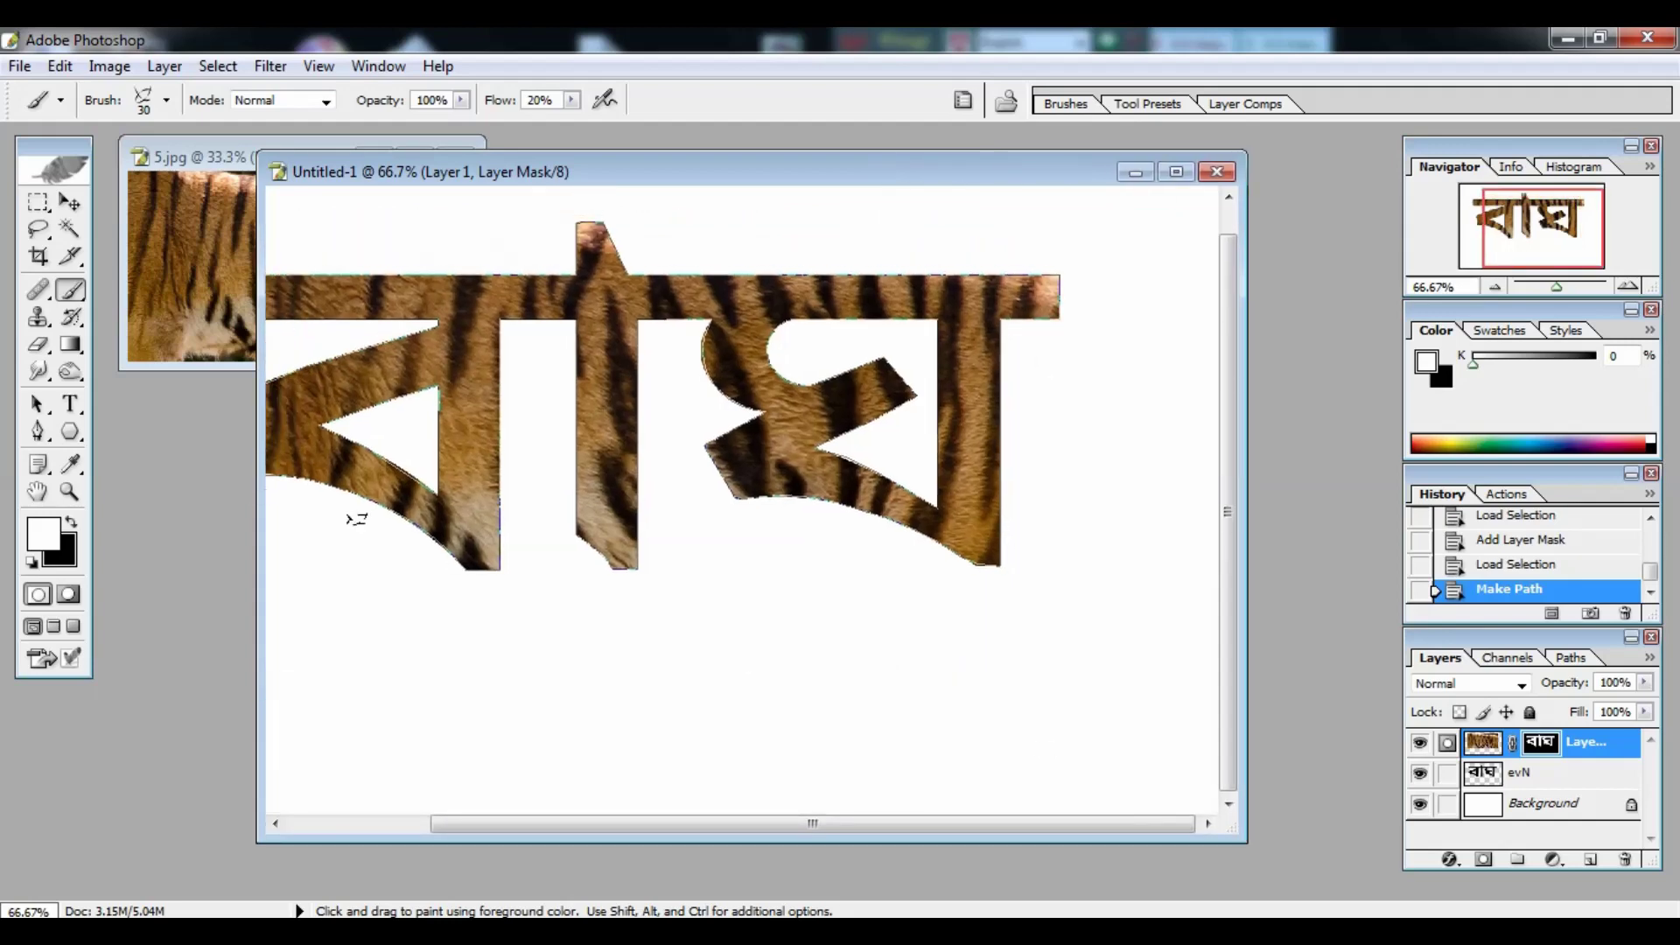
drag(446, 577, 569, 592)
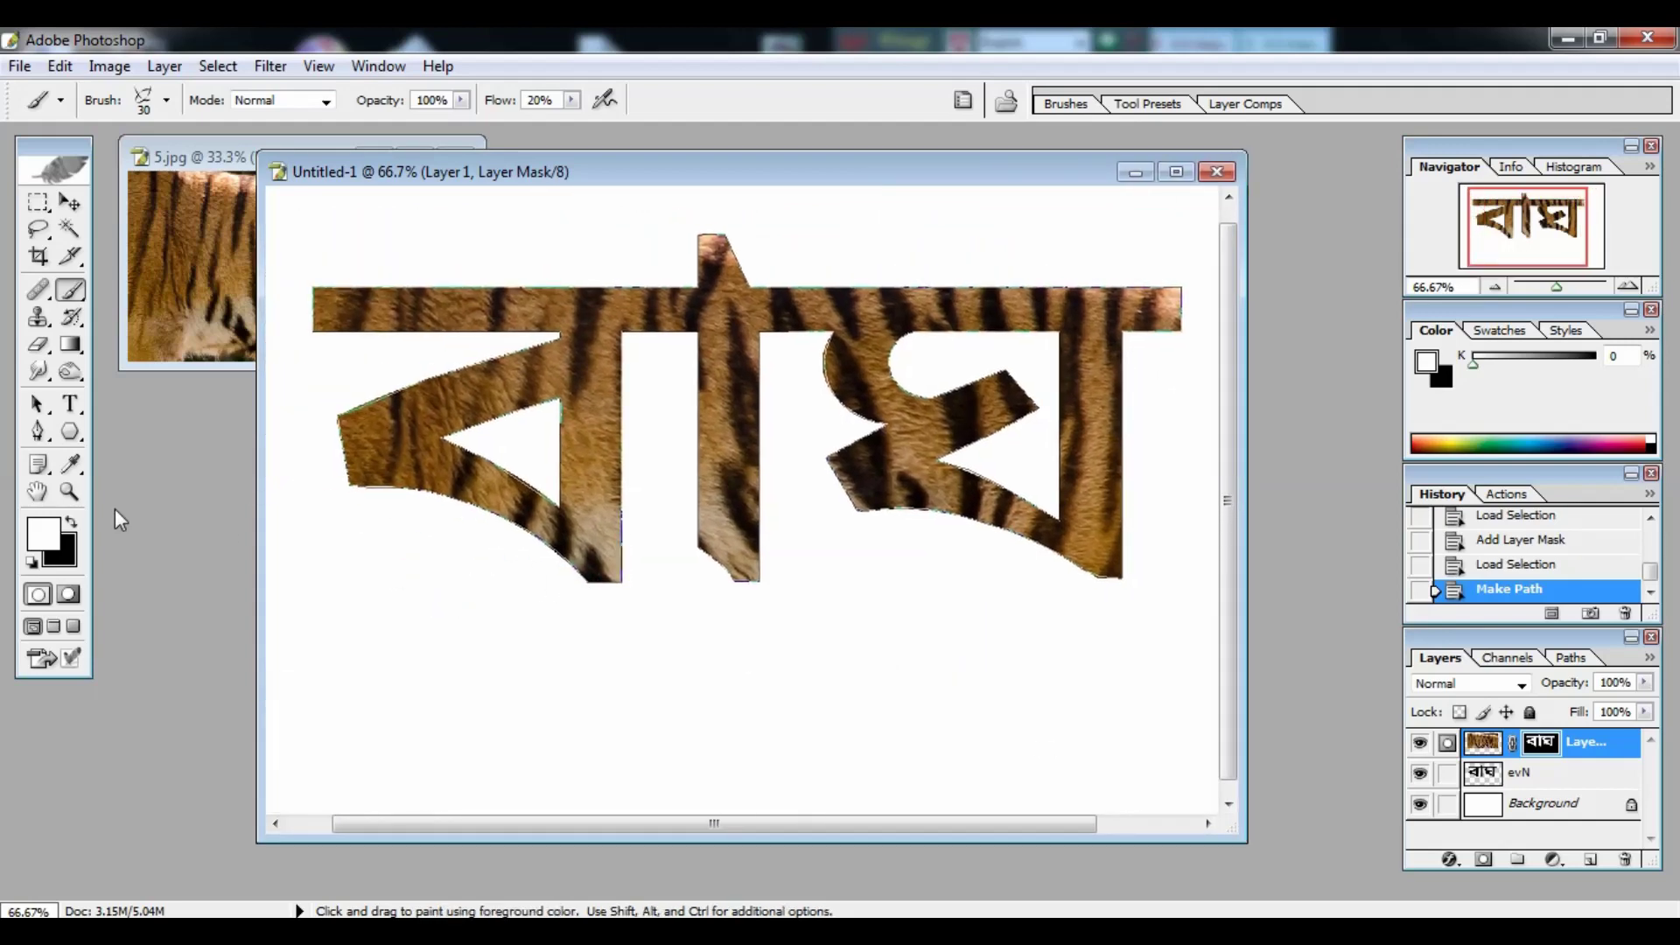
click(38, 433)
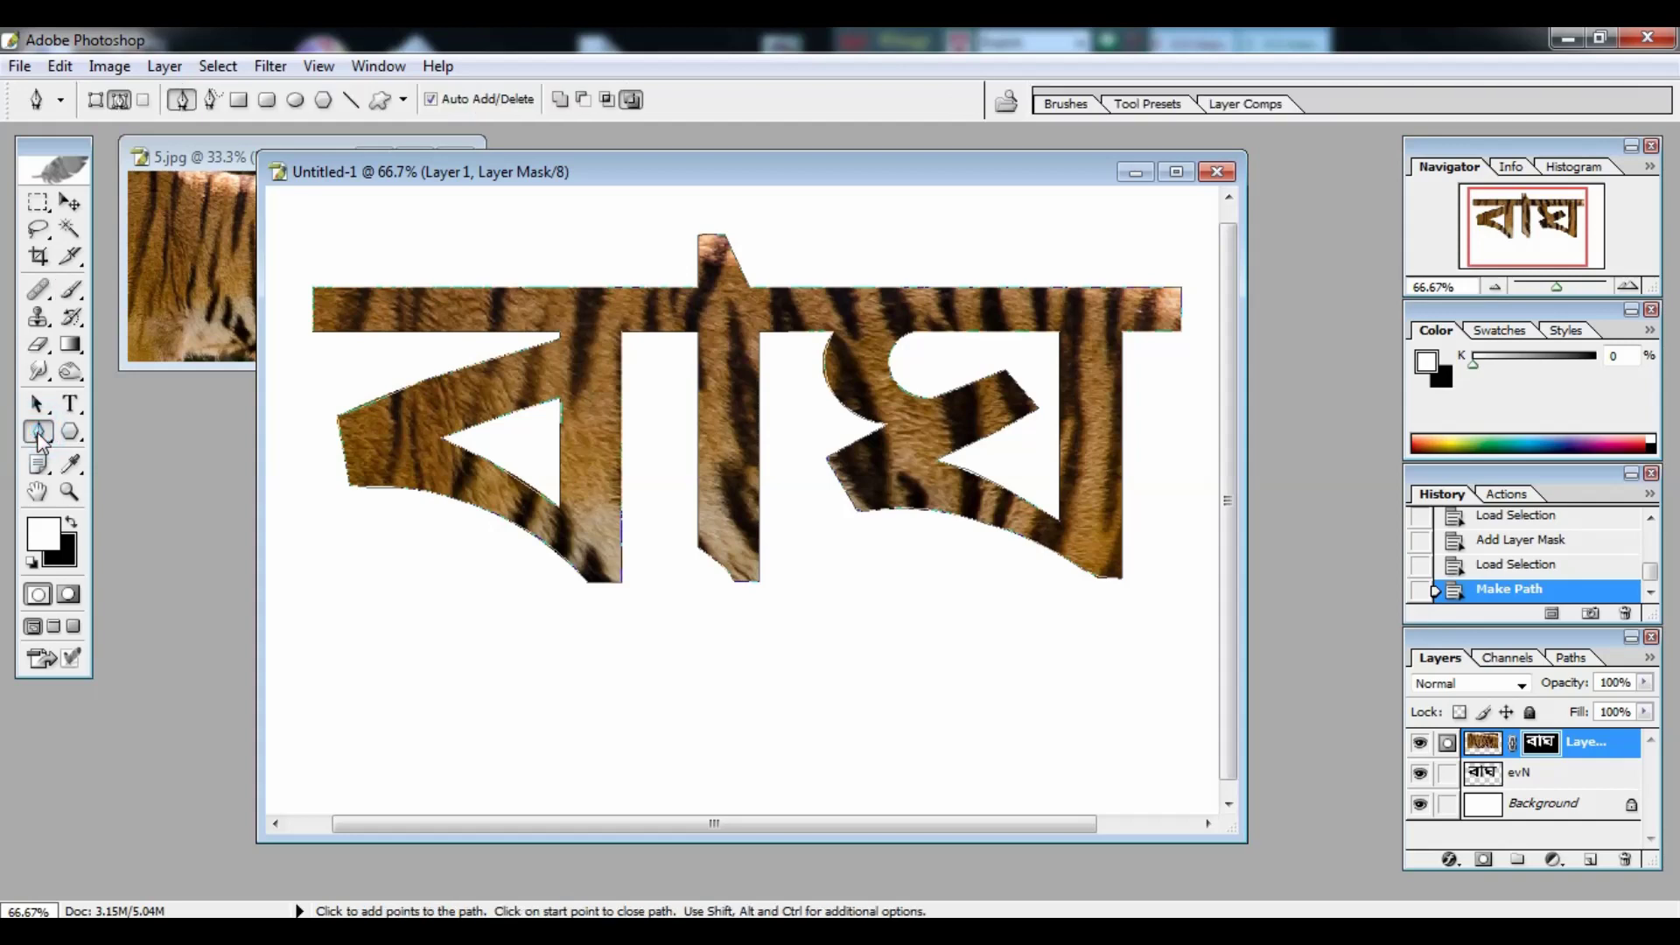
right_click(592, 419)
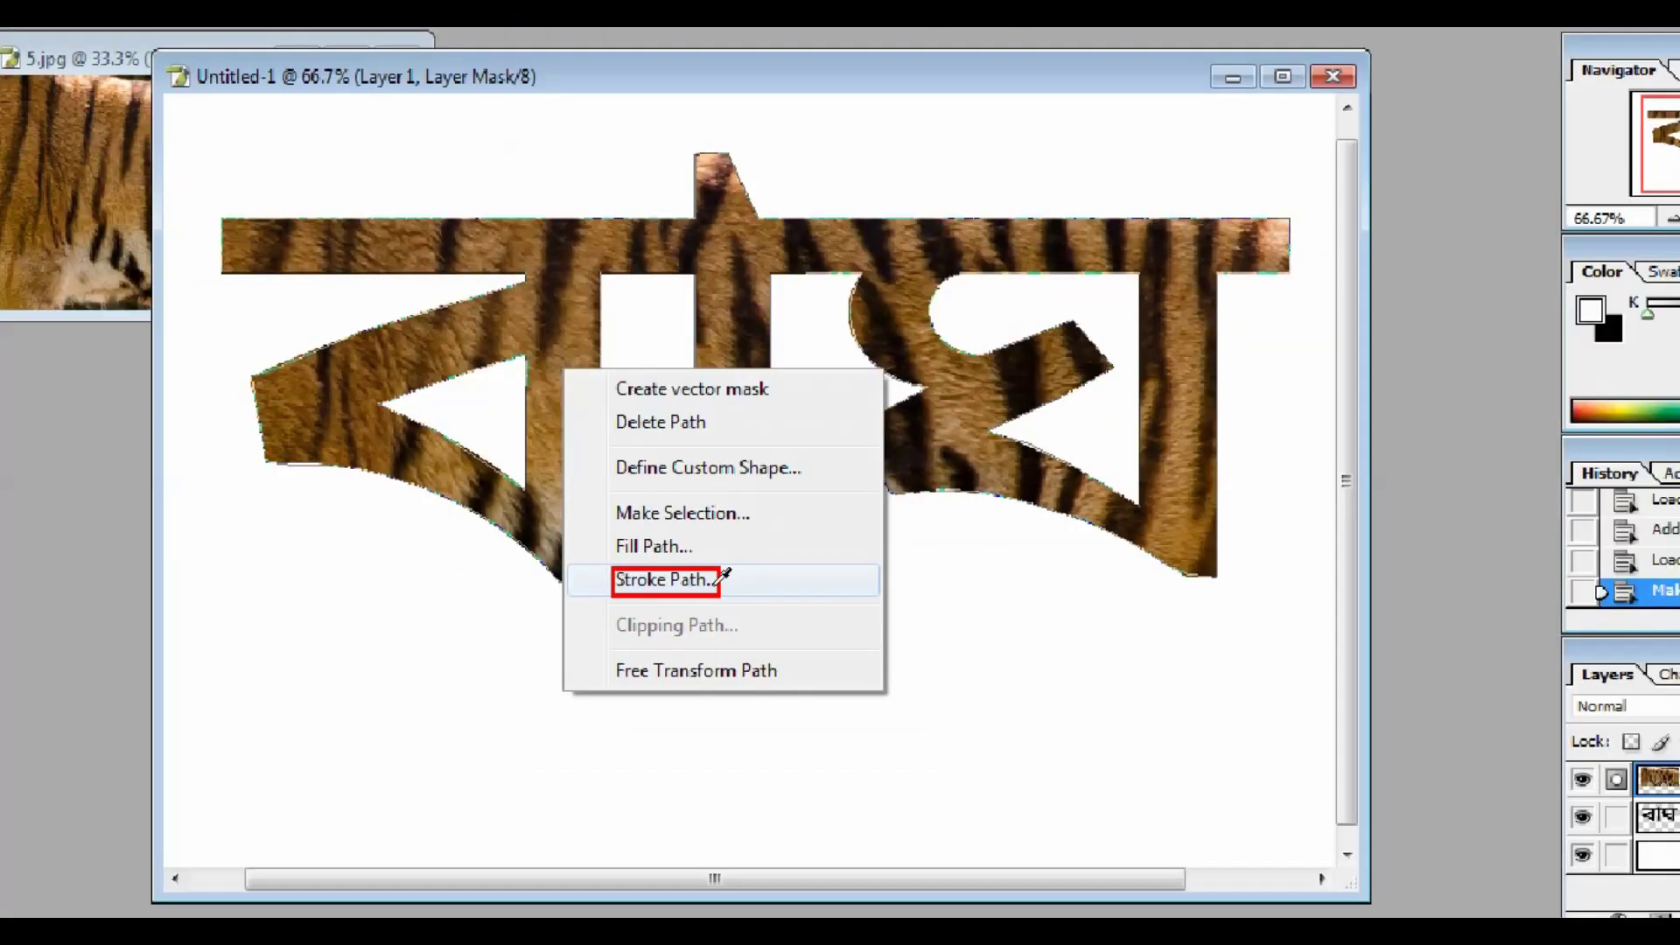
click(727, 568)
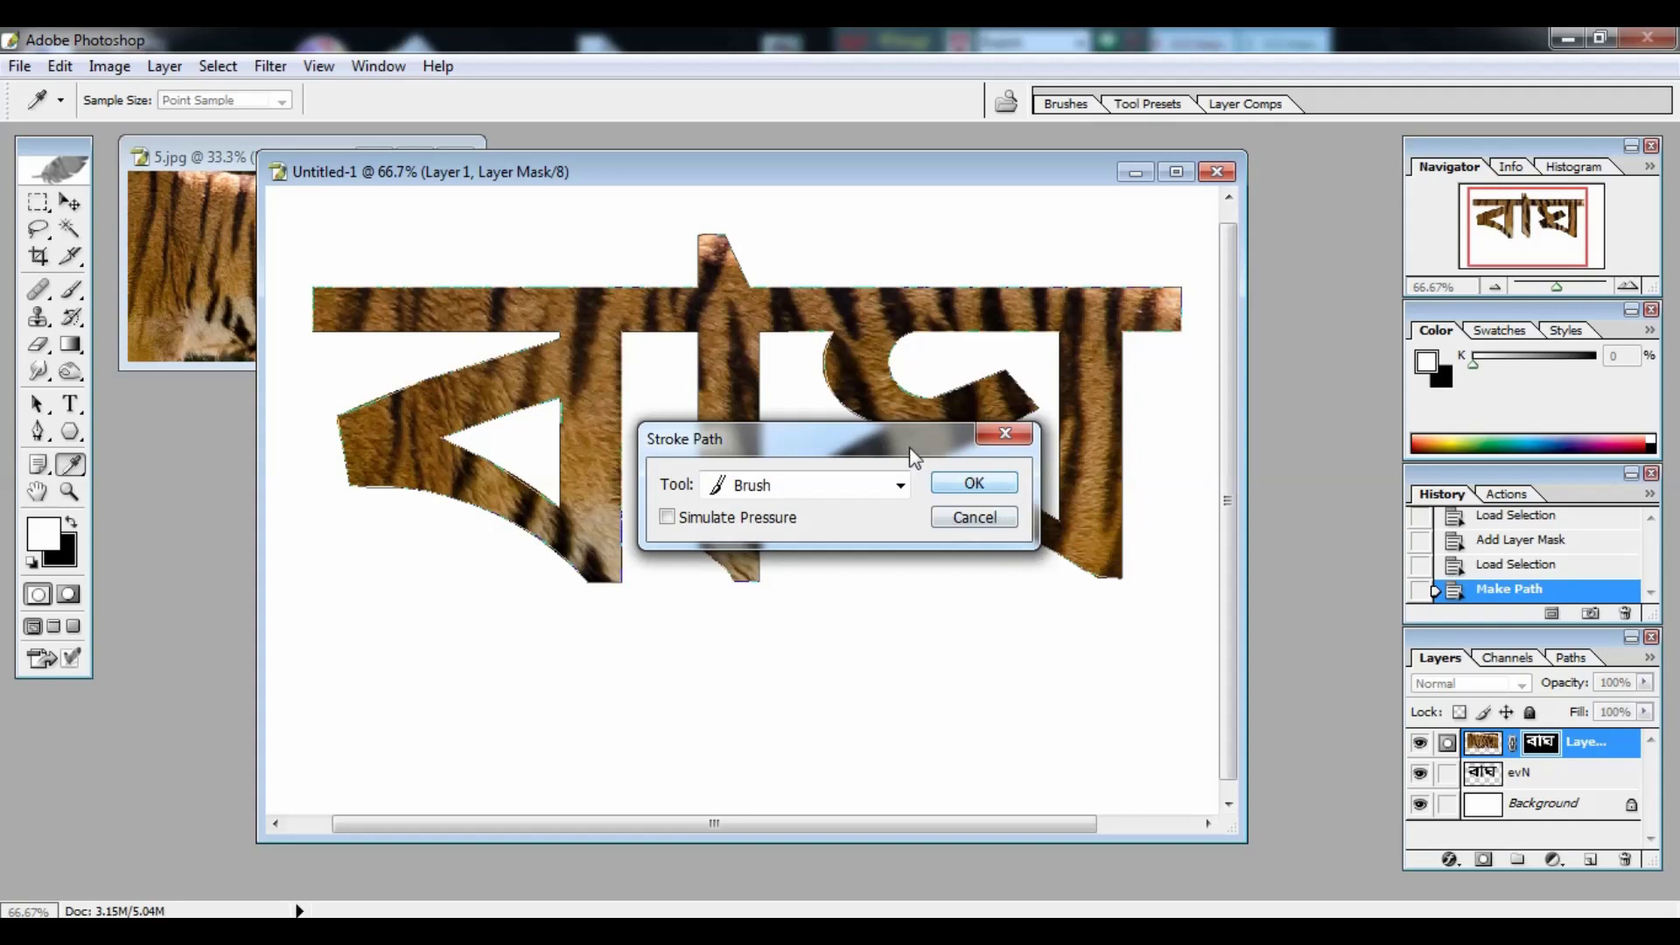
drag(894, 439, 847, 451)
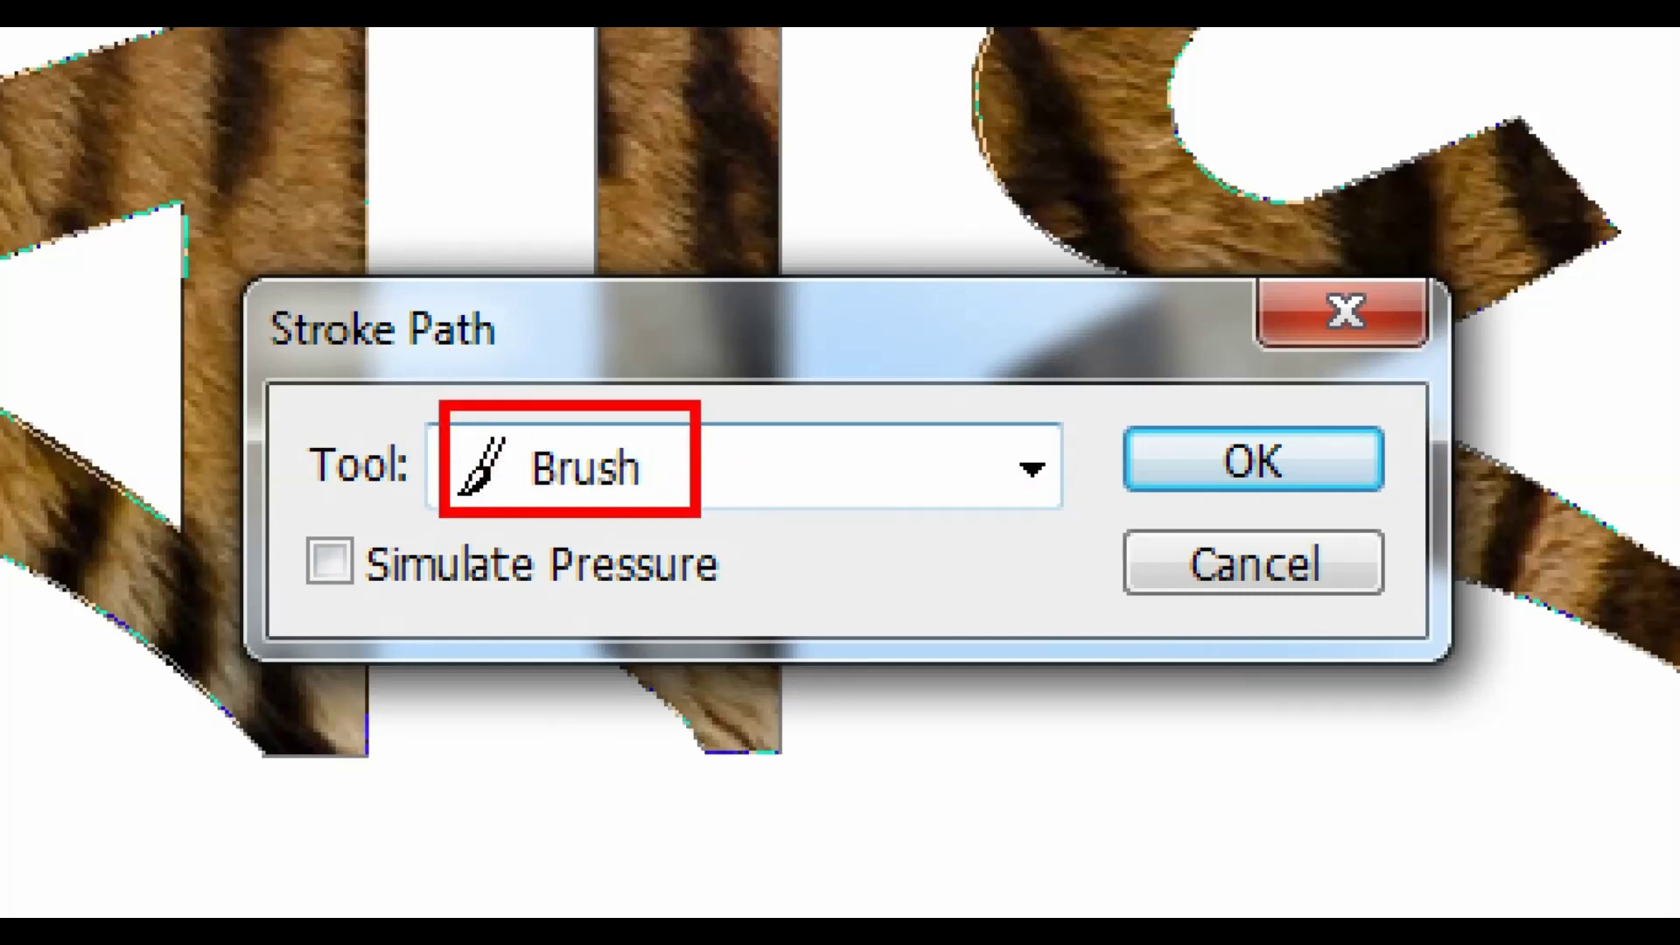
click(1031, 470)
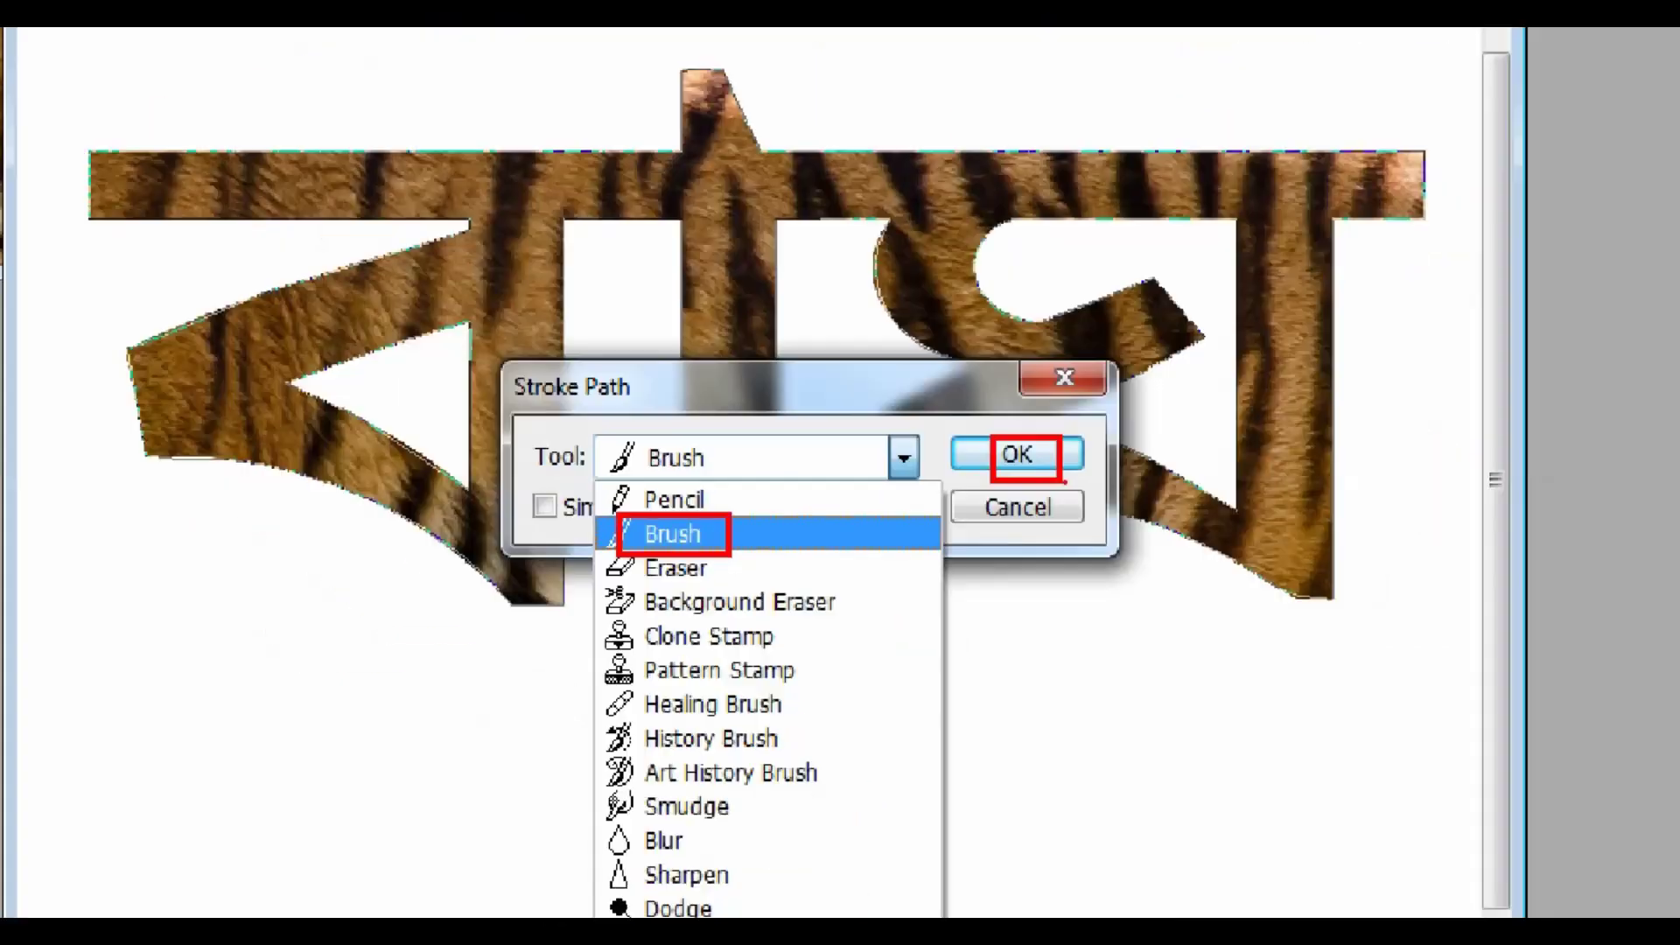
click(719, 529)
click(910, 484)
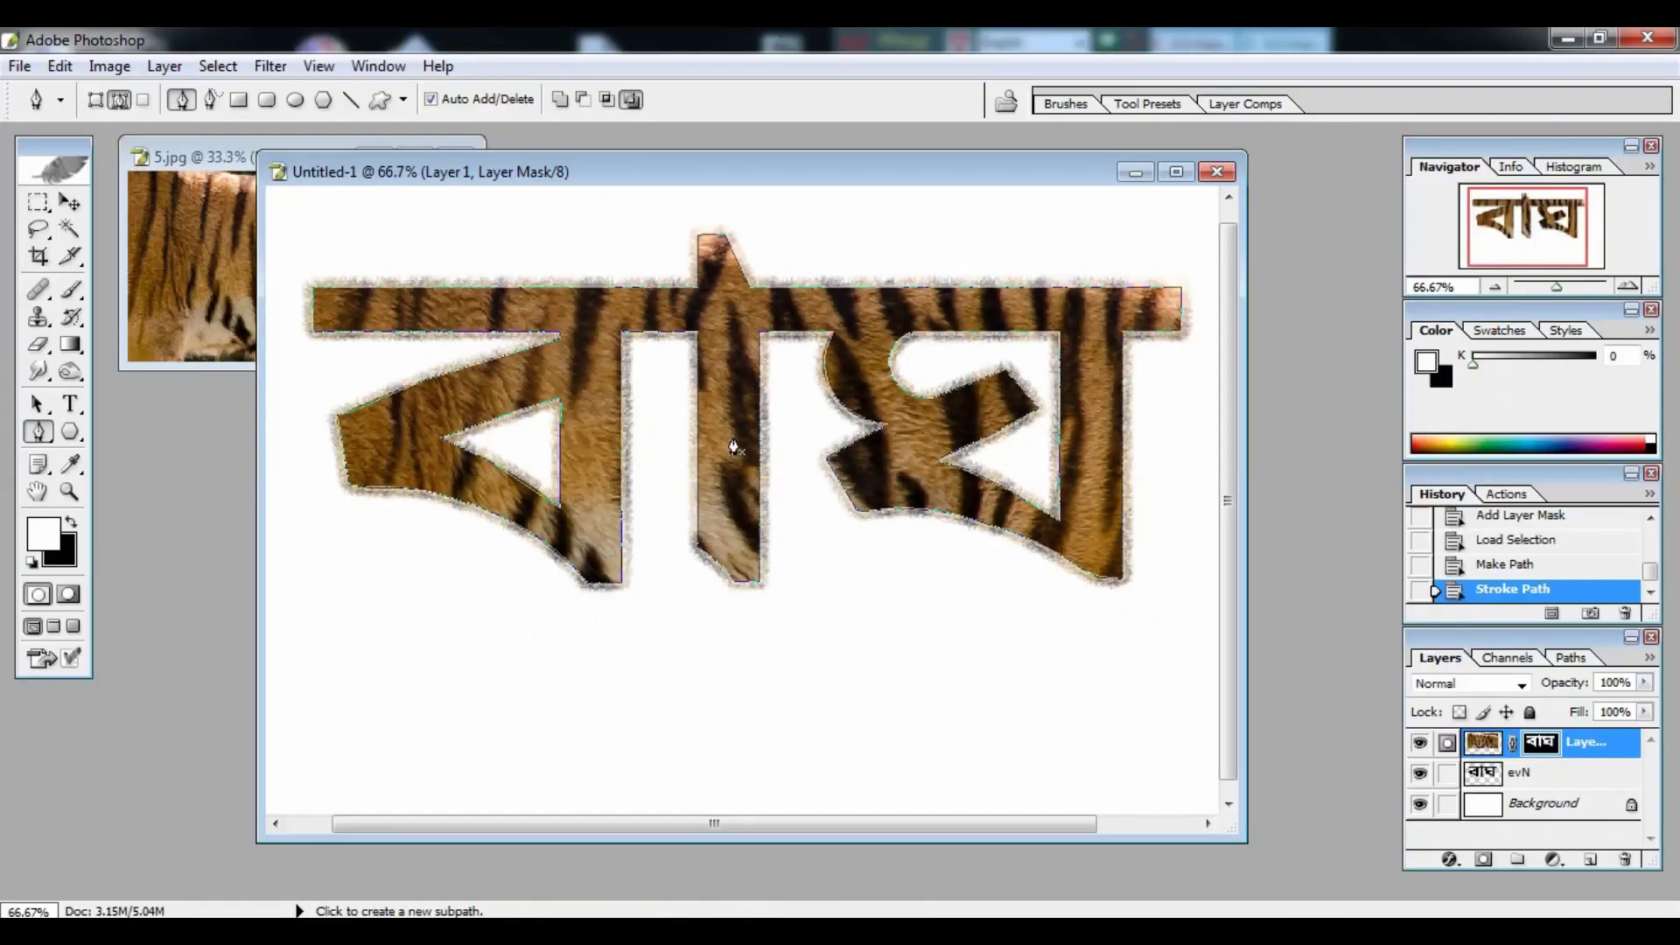
Apply Stroke Path with the fur brush two more times along the বাঘ path.
right_click(734, 437)
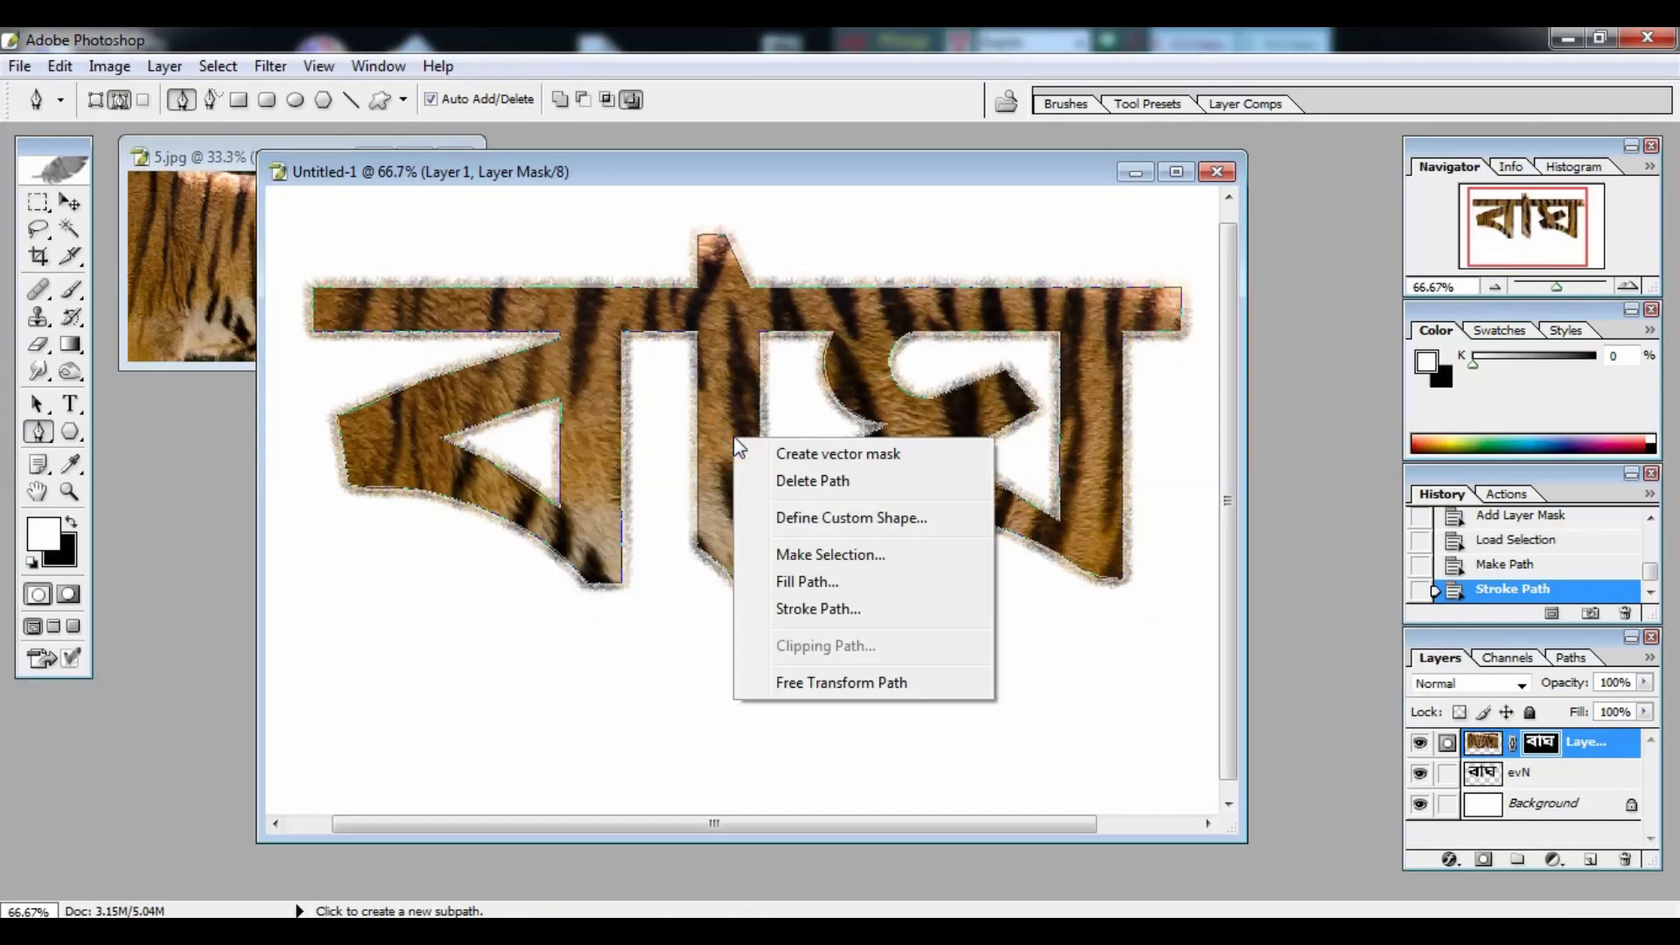
click(831, 610)
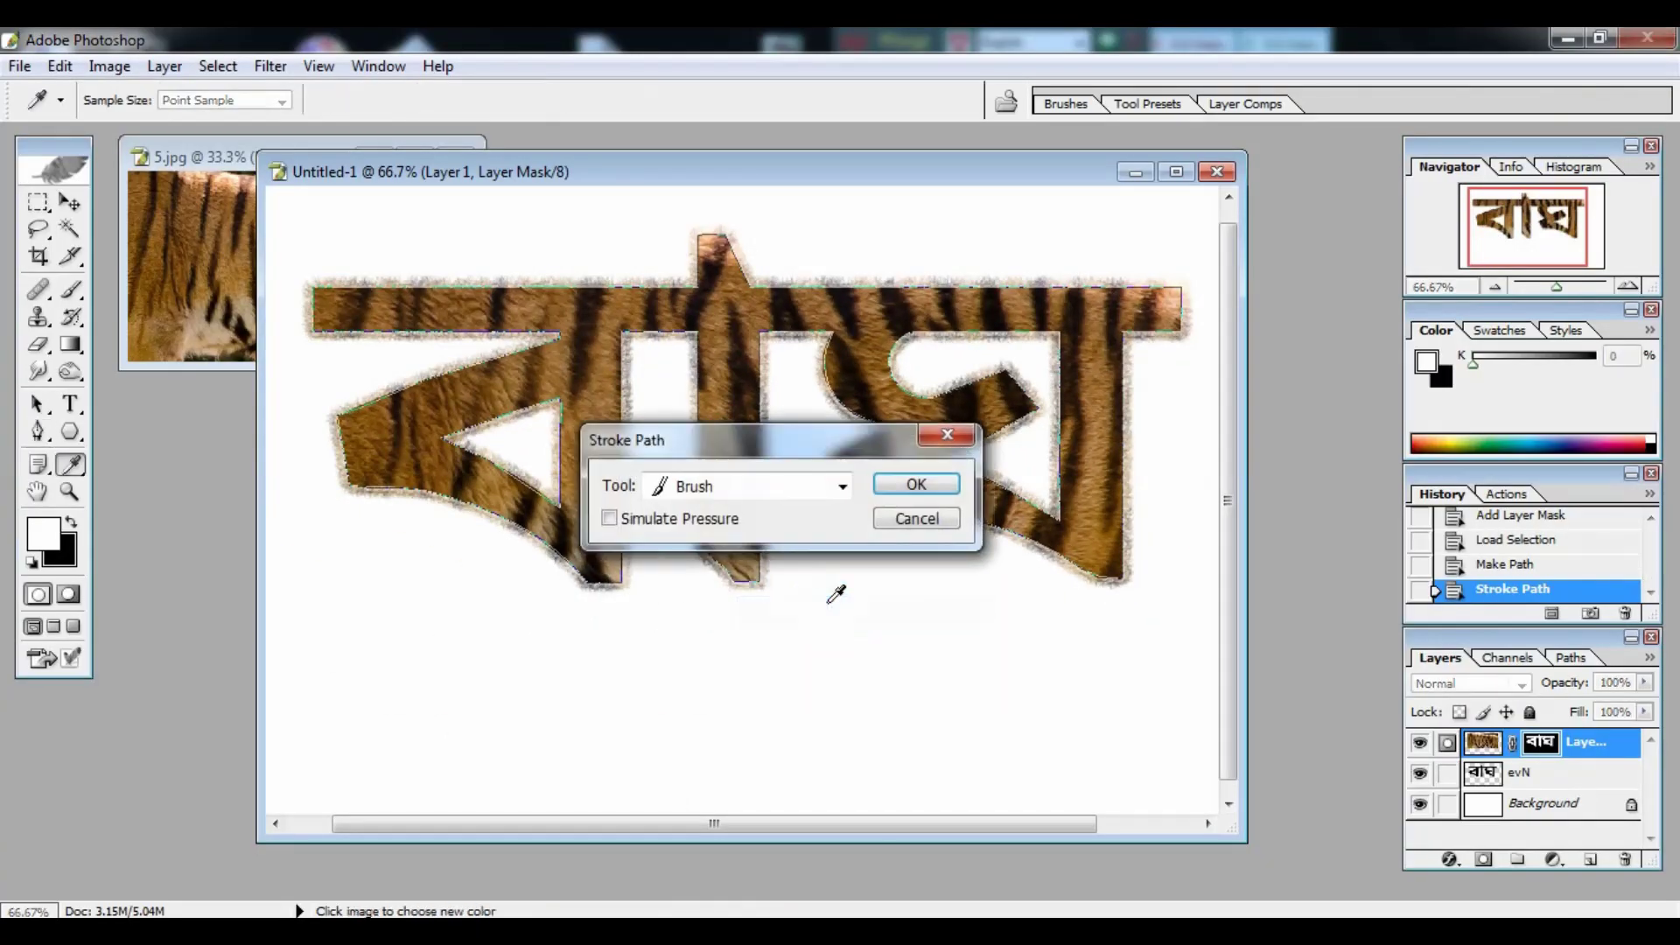
click(916, 486)
key(p)
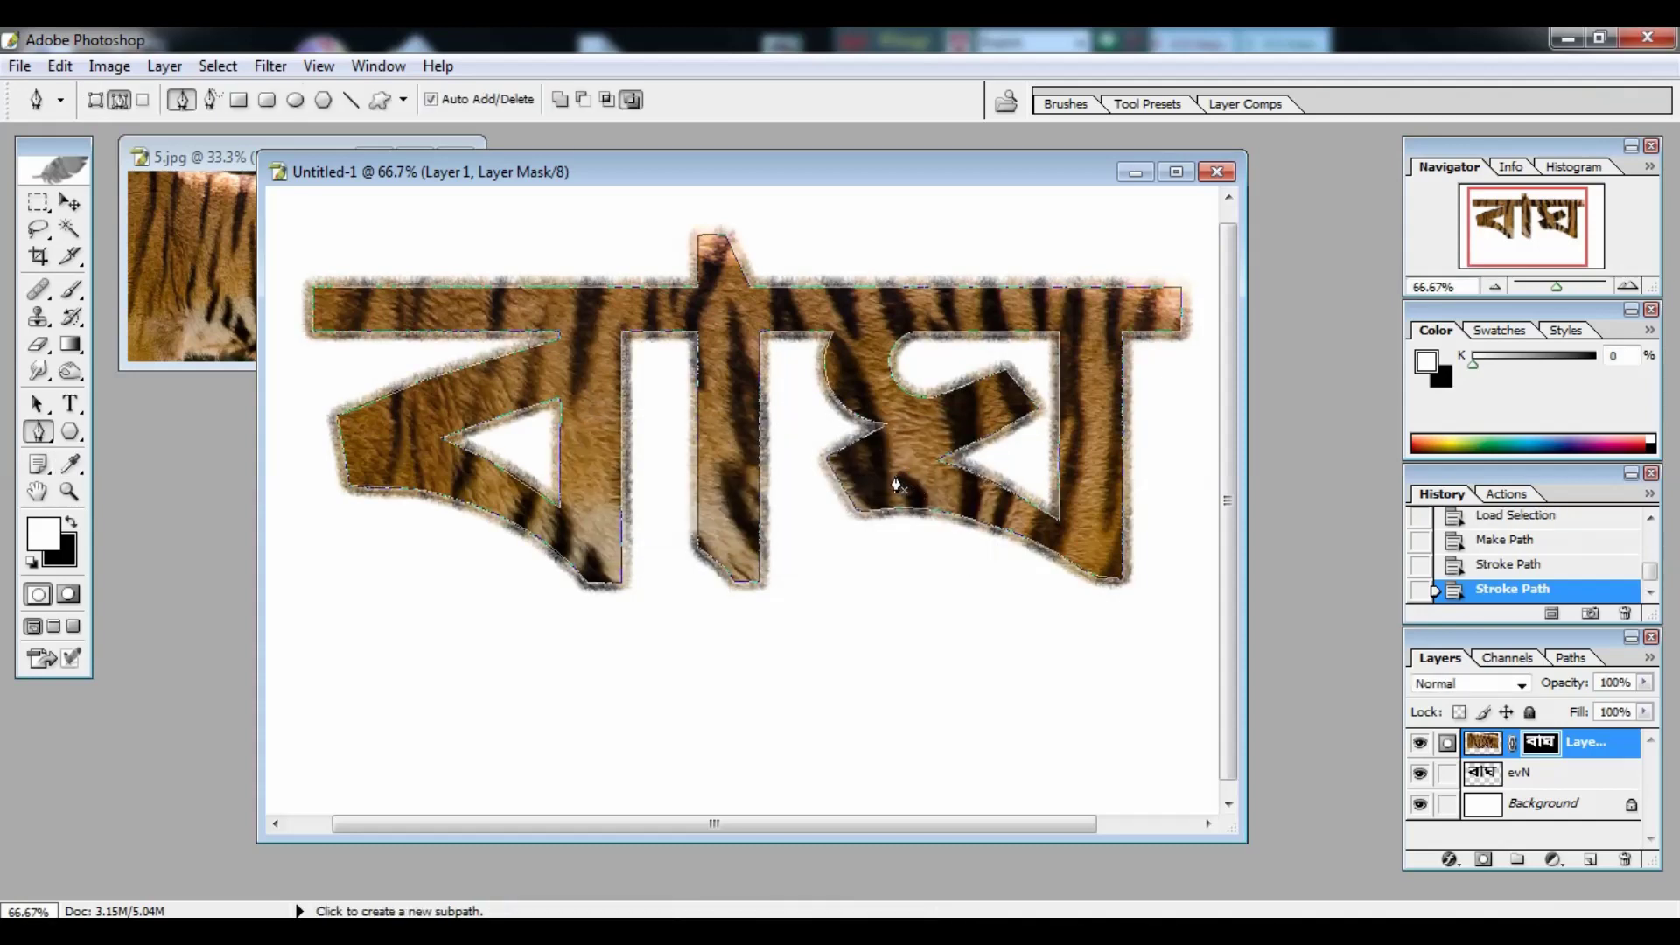
right_click(892, 479)
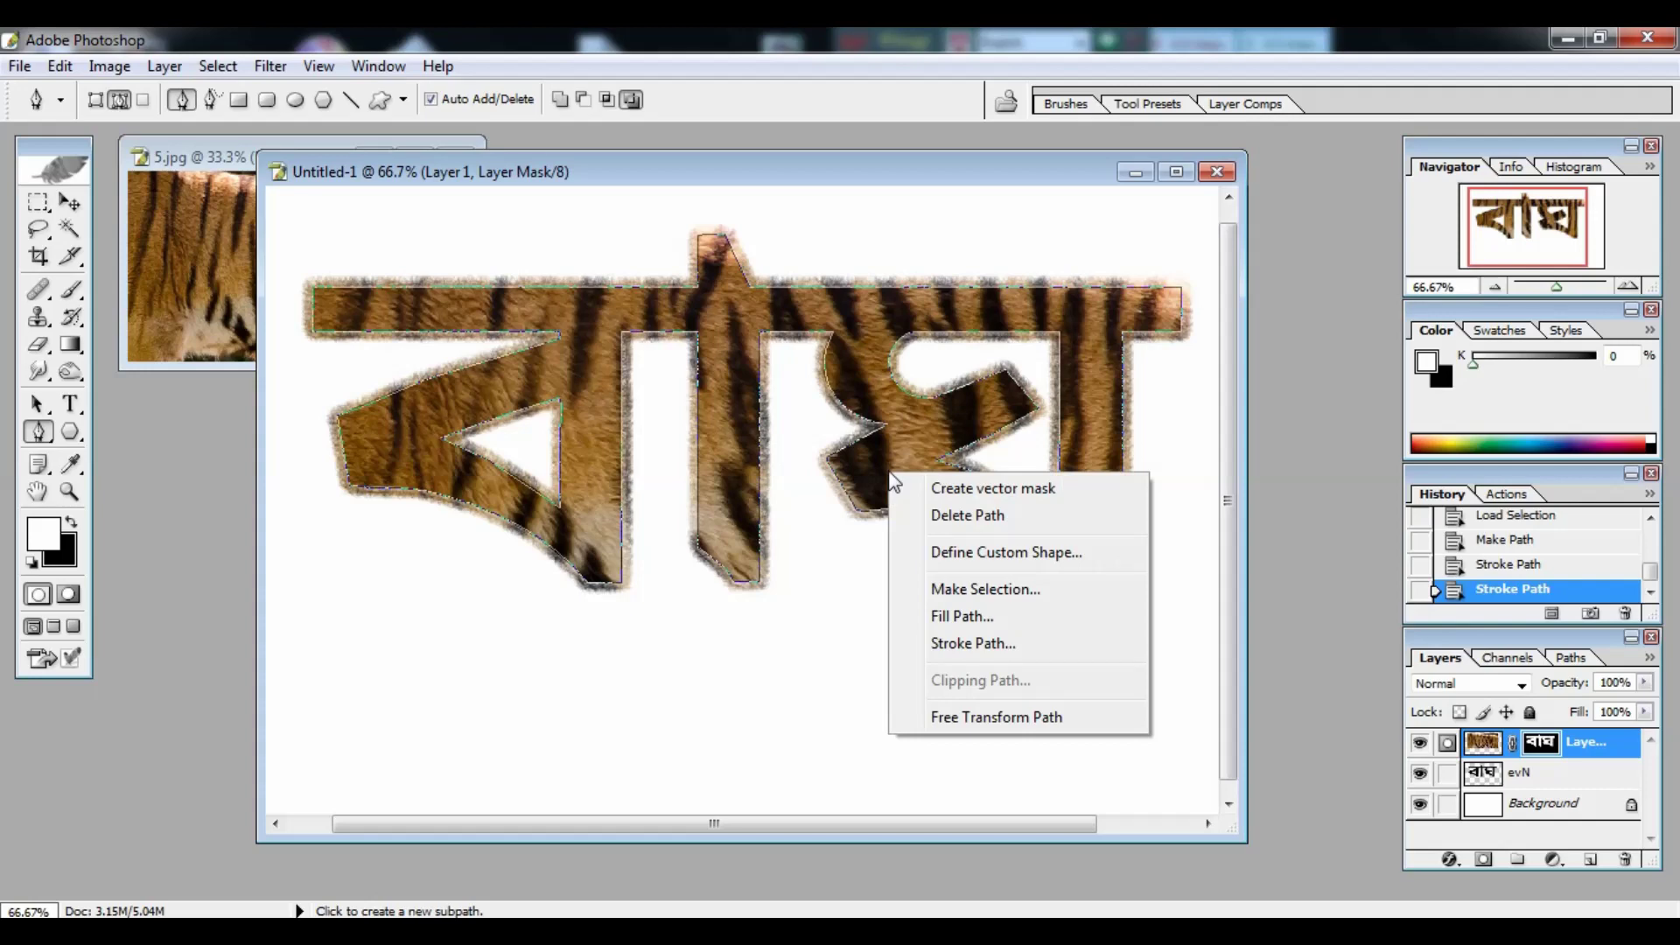
click(993, 650)
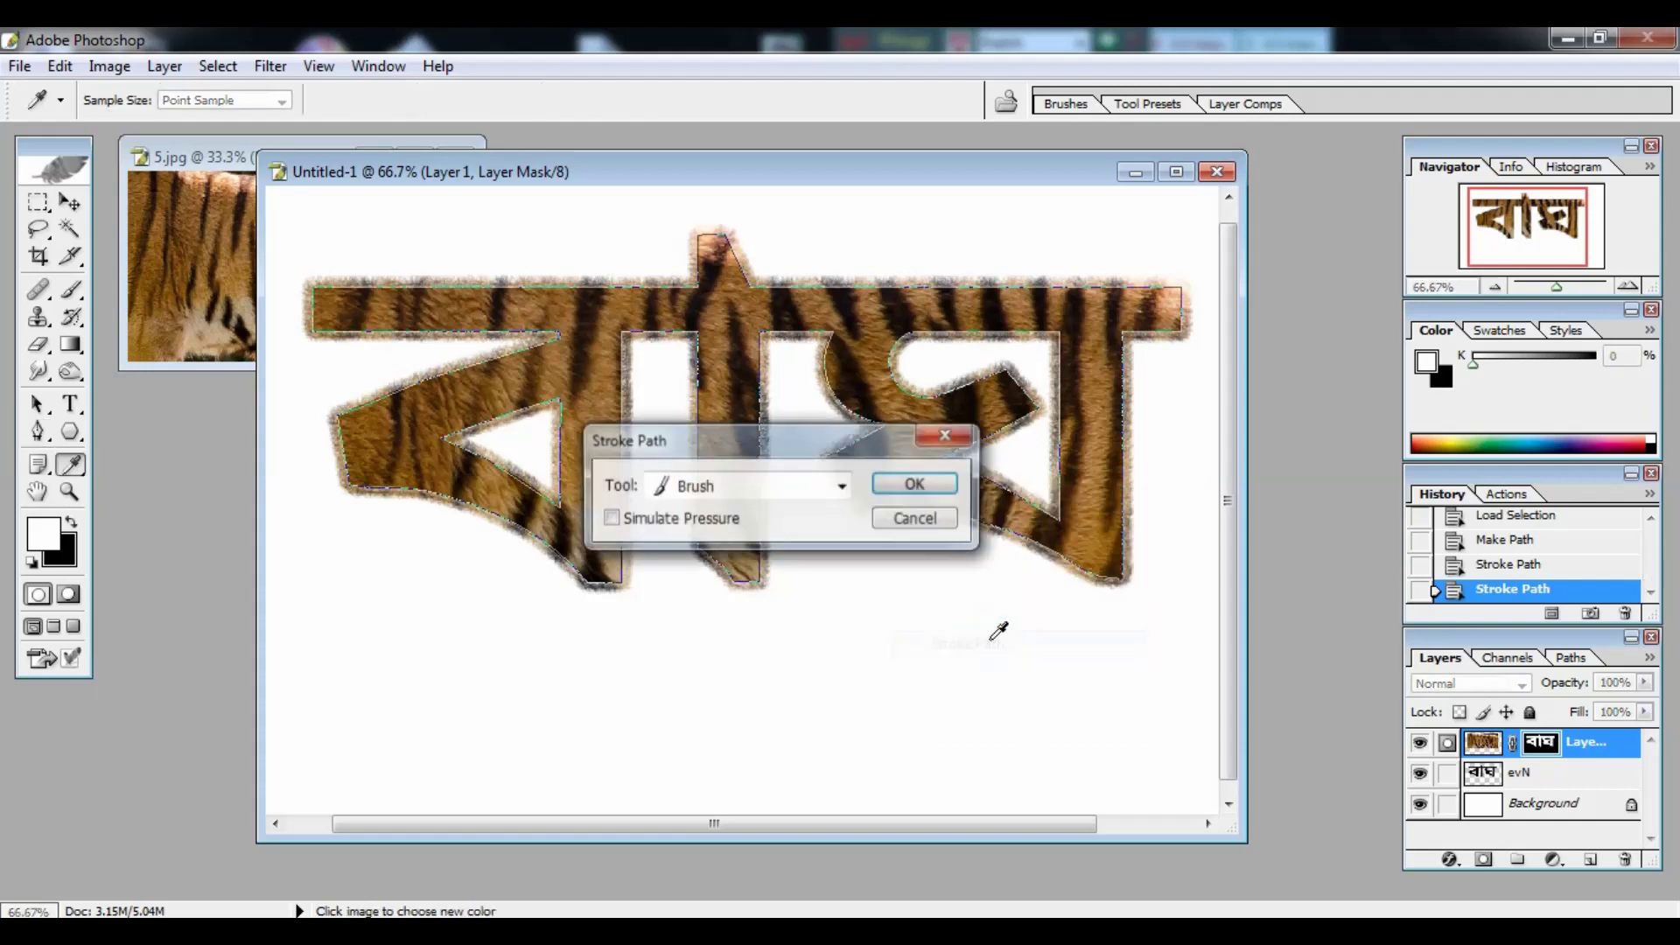
click(912, 492)
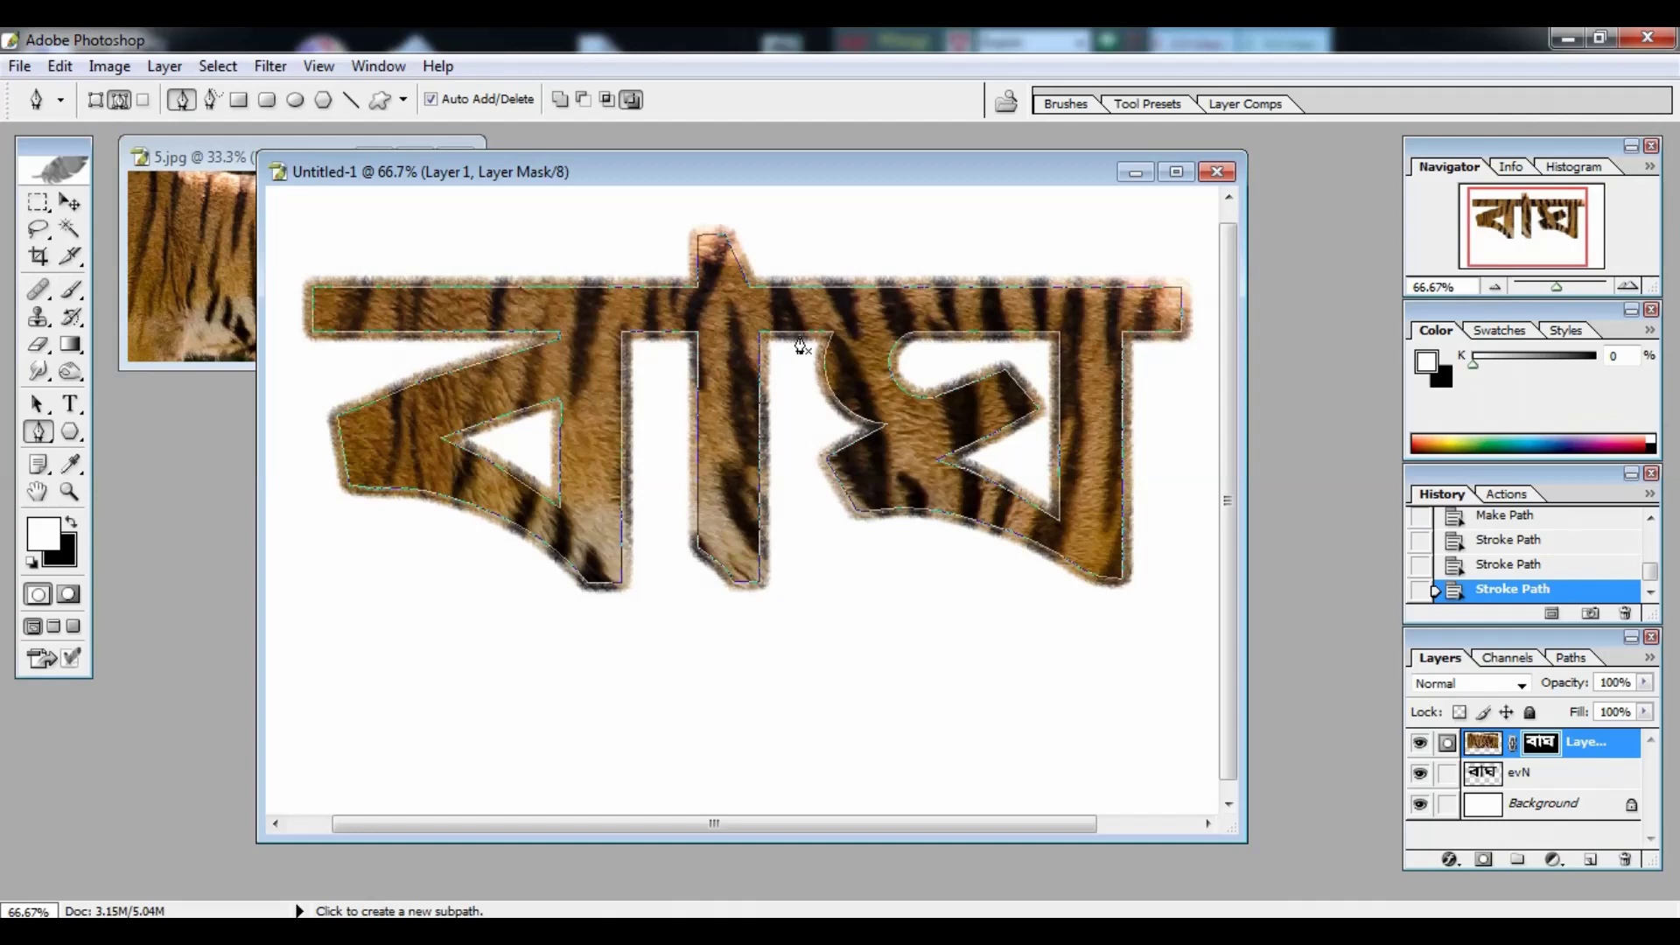
Delete the work path, inspect the fur edges up close, then undo to restore the path.
key(Delete)
key(f)
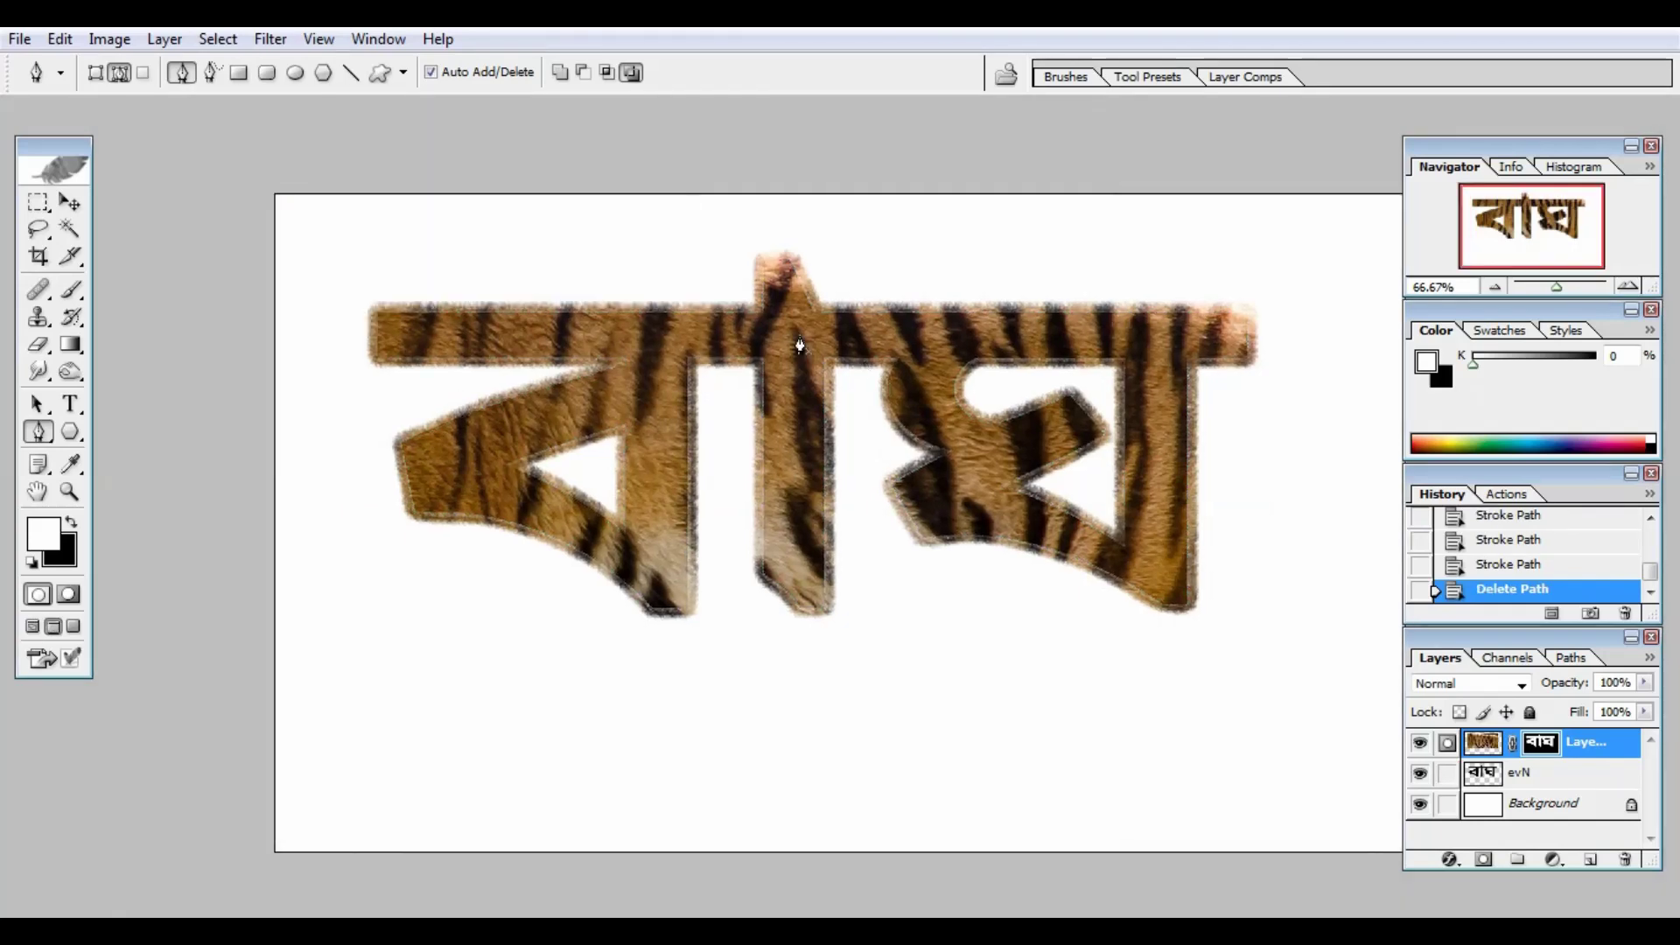
scroll(799, 346, up, 2)
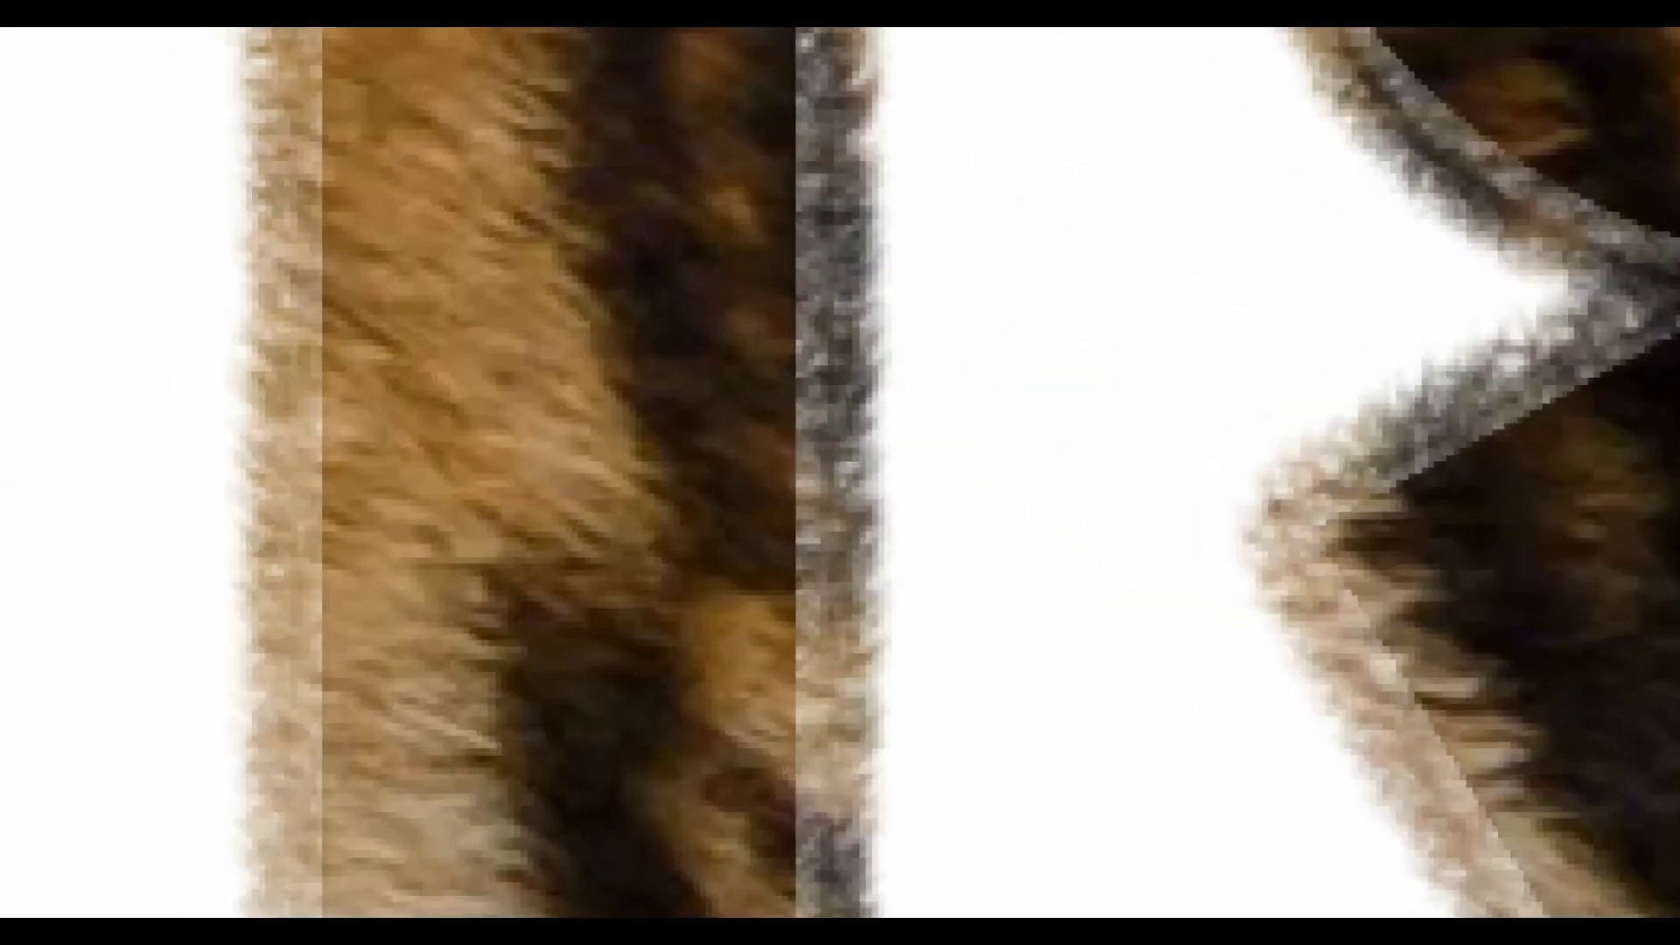
click(789, 338)
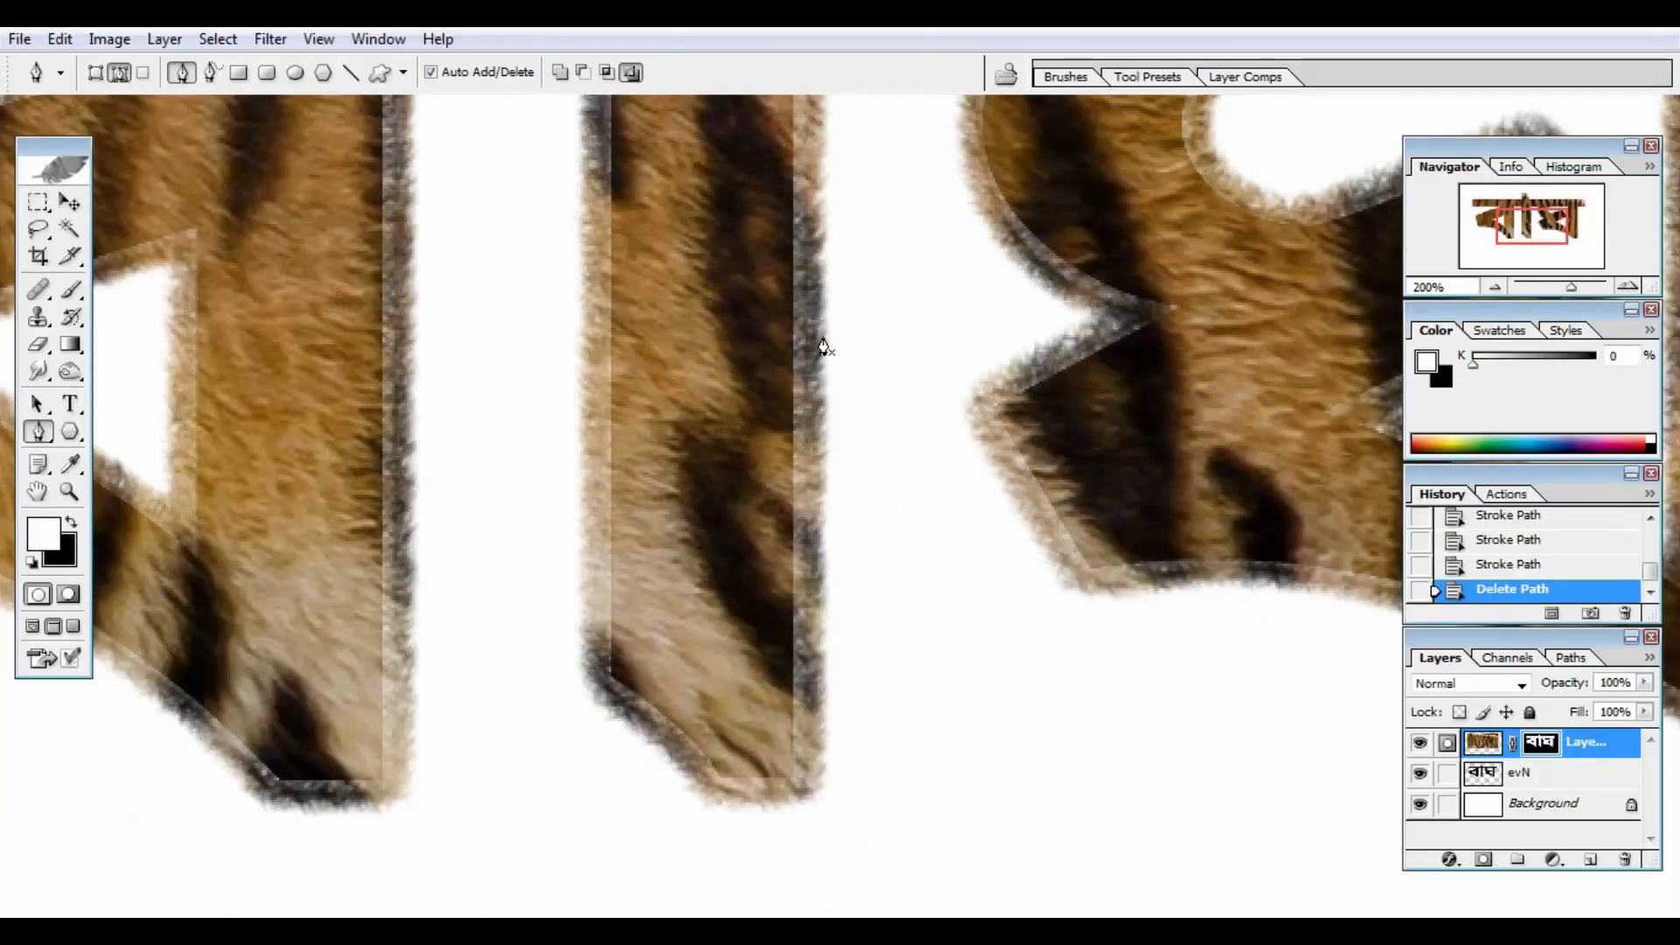
key(ctrl+z)
key(ctrl+minus)
key(ctrl+minus)
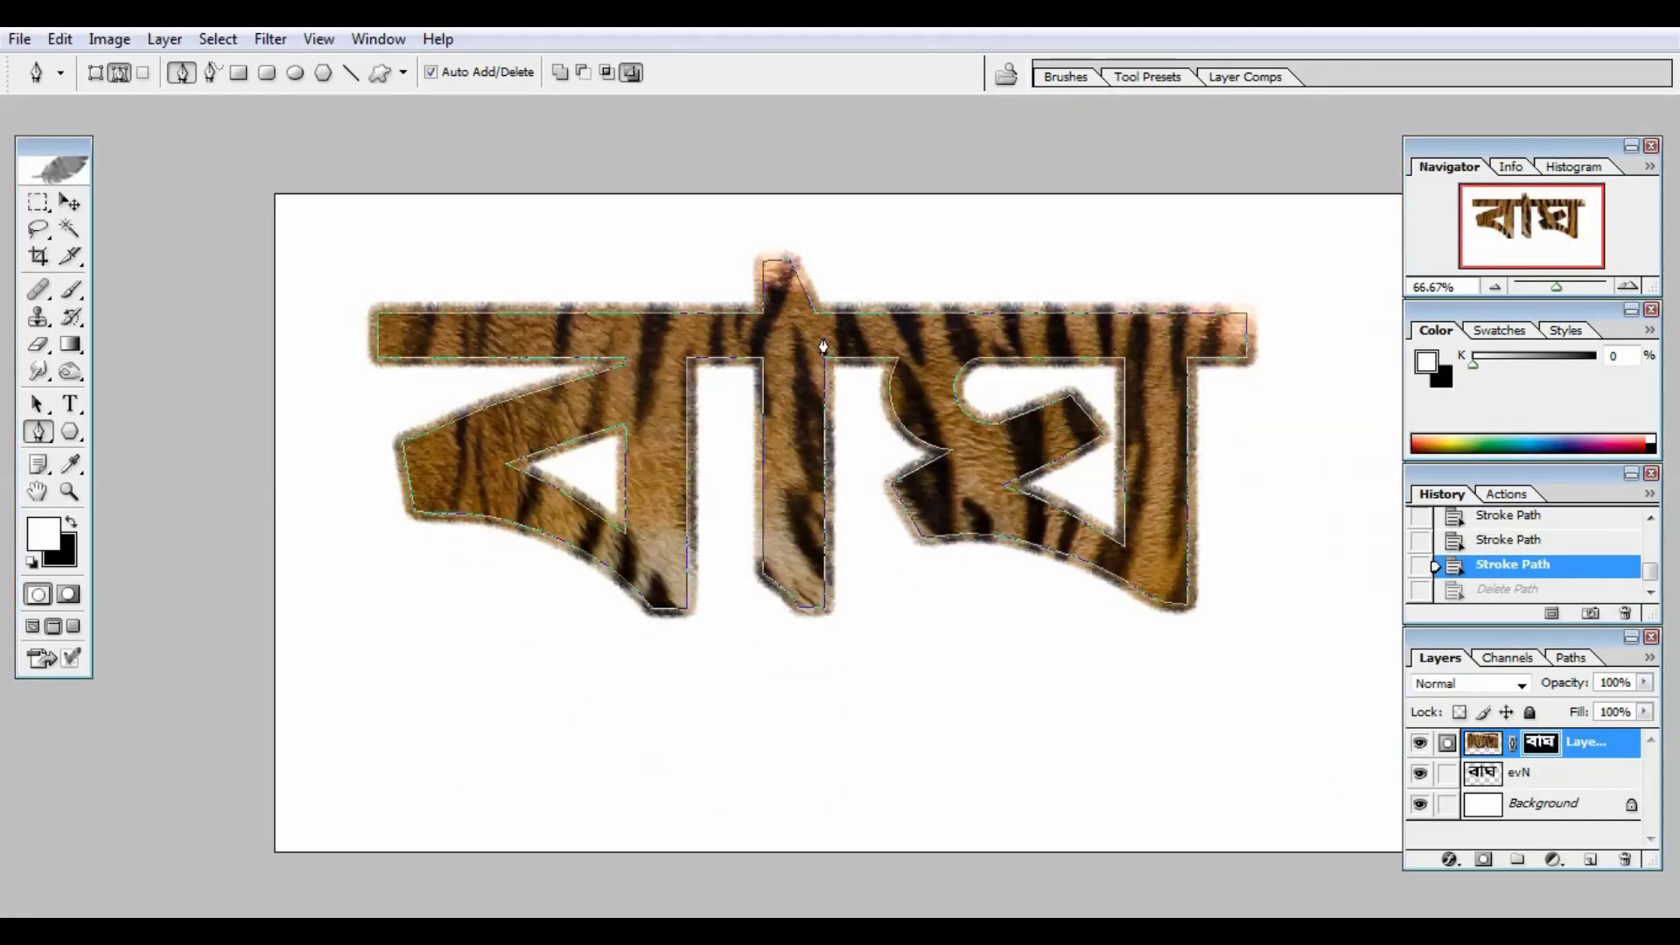
Stroke the path twice more with the fur brush, then delete the work path.
right_click(803, 383)
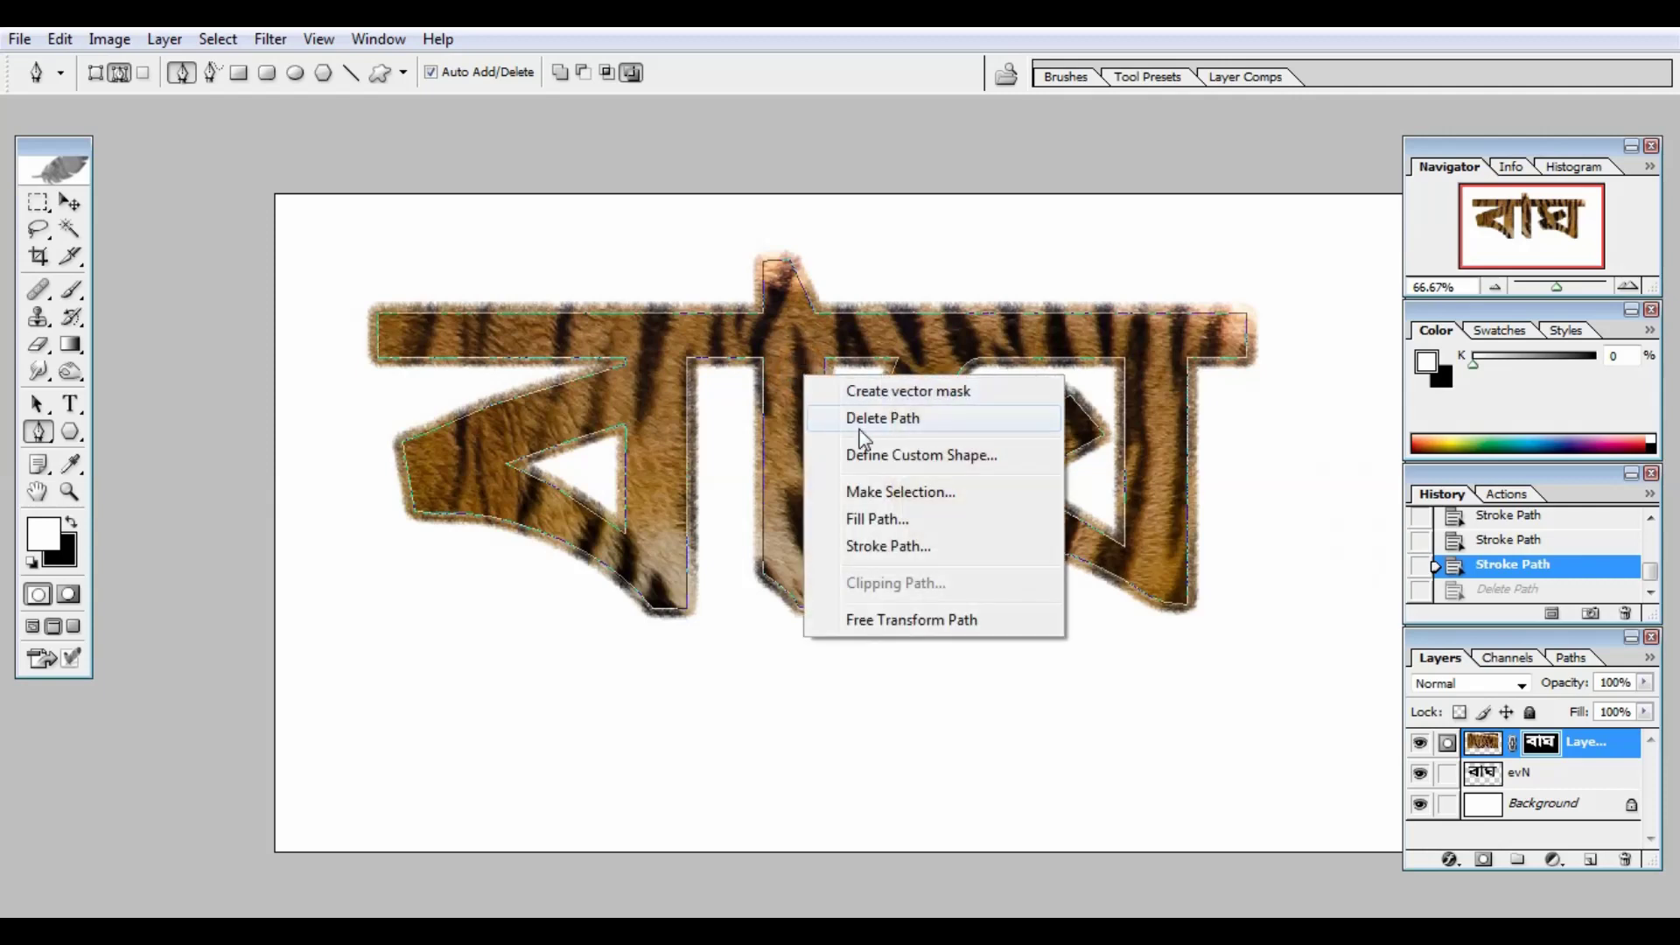
click(891, 547)
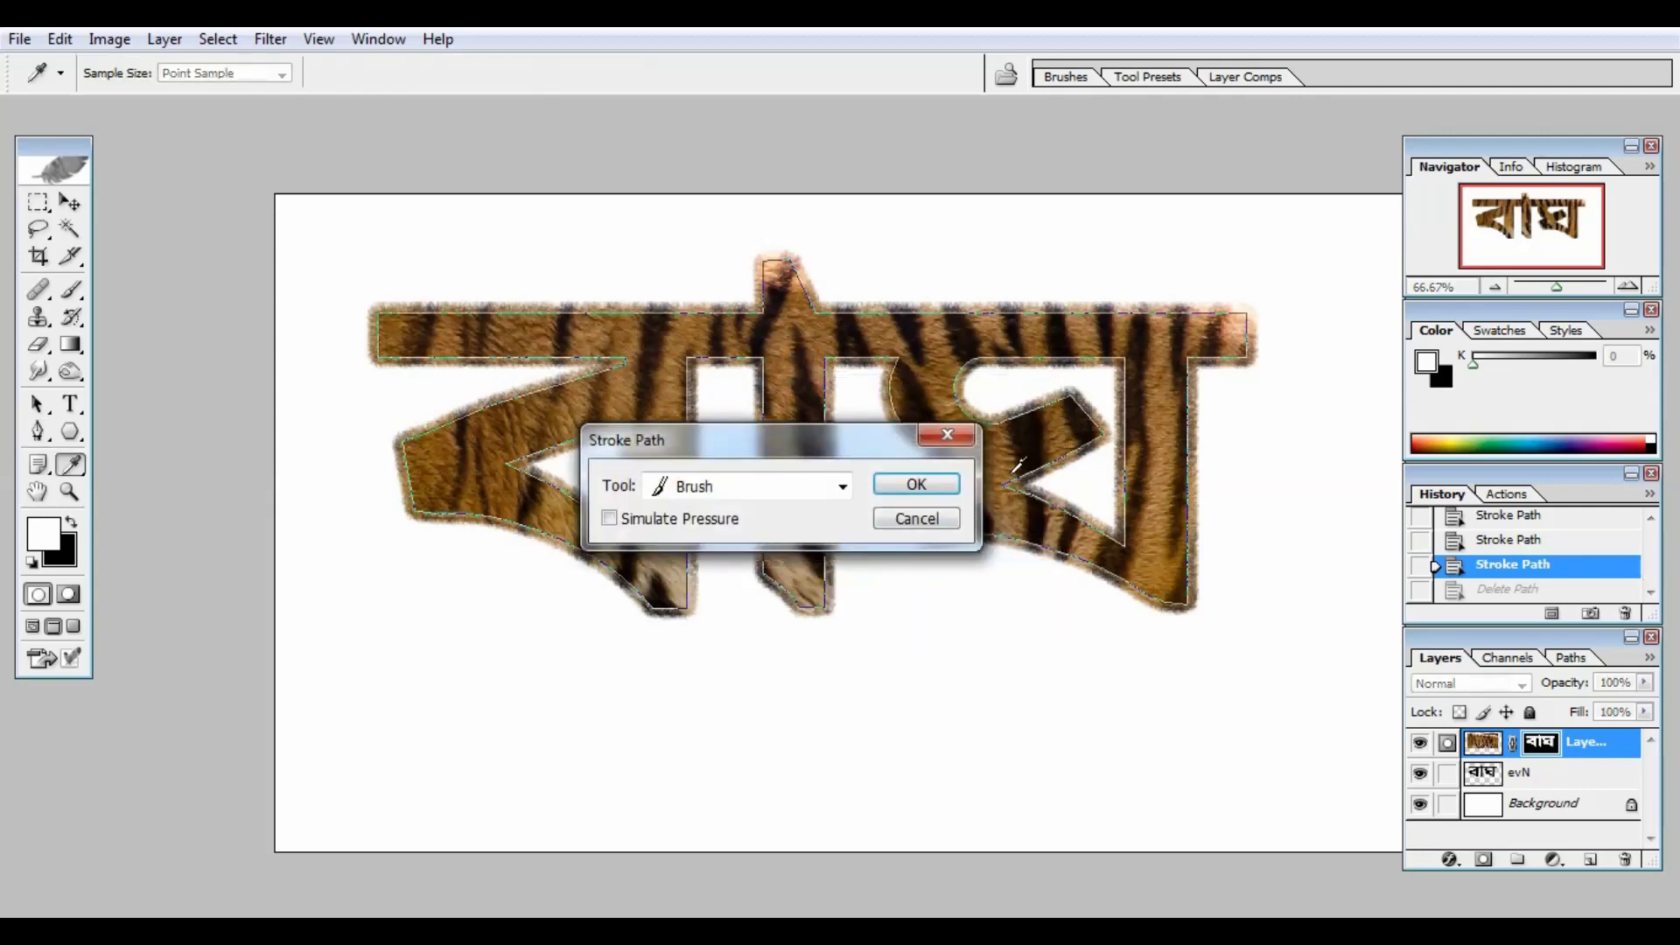
click(925, 486)
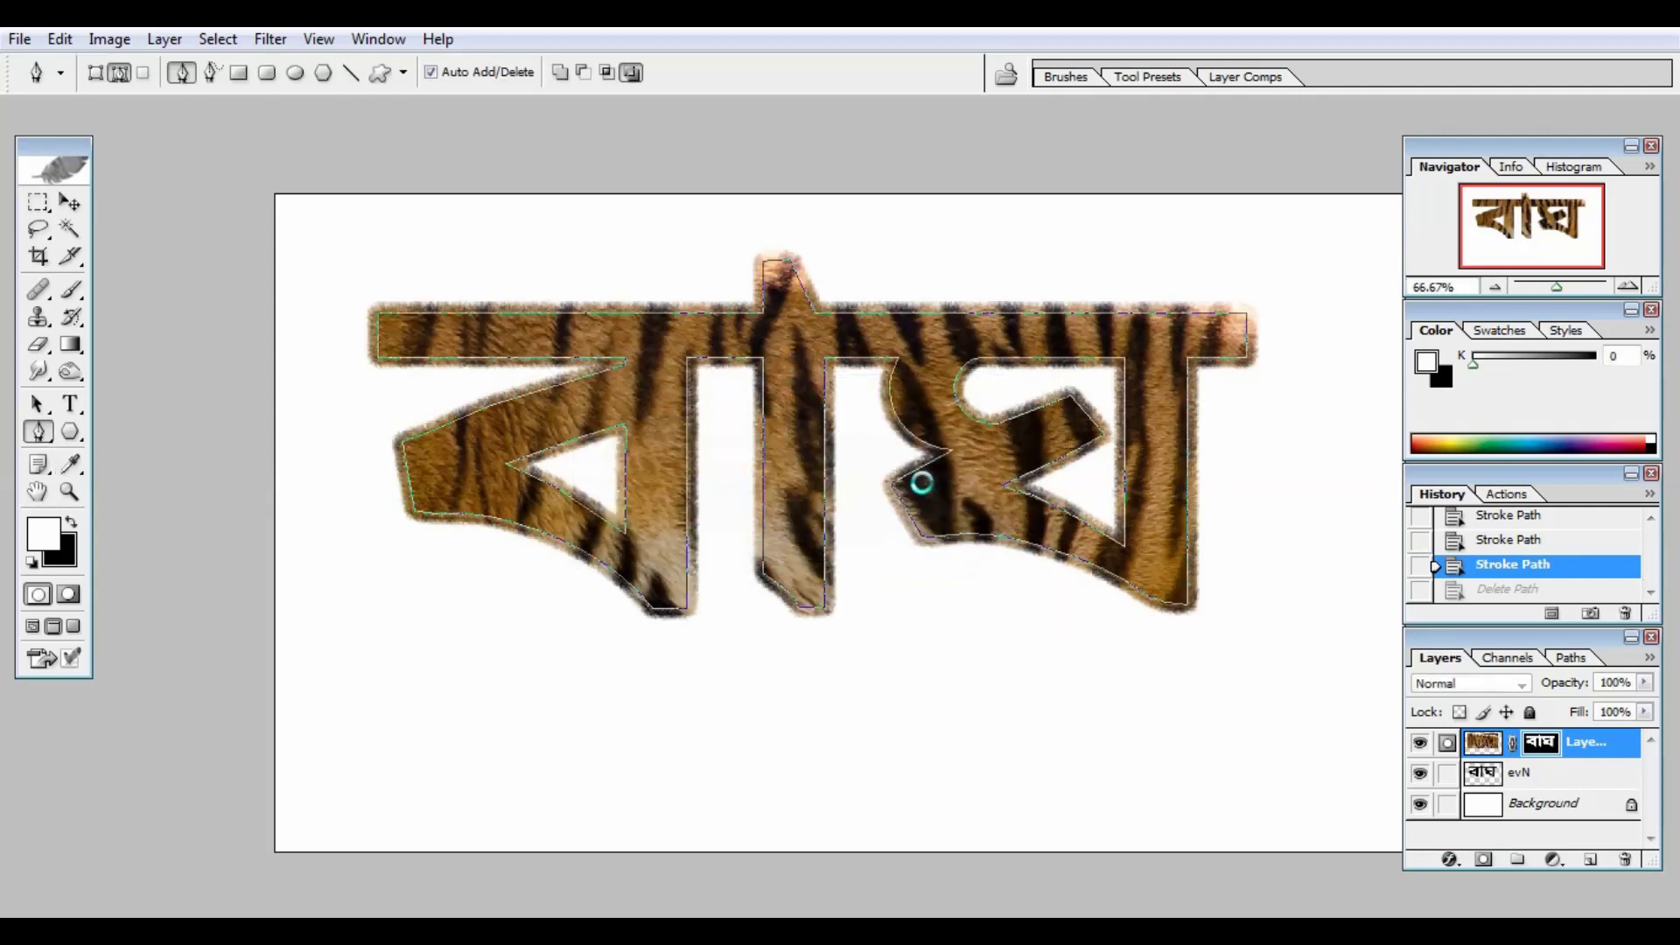
right_click(803, 455)
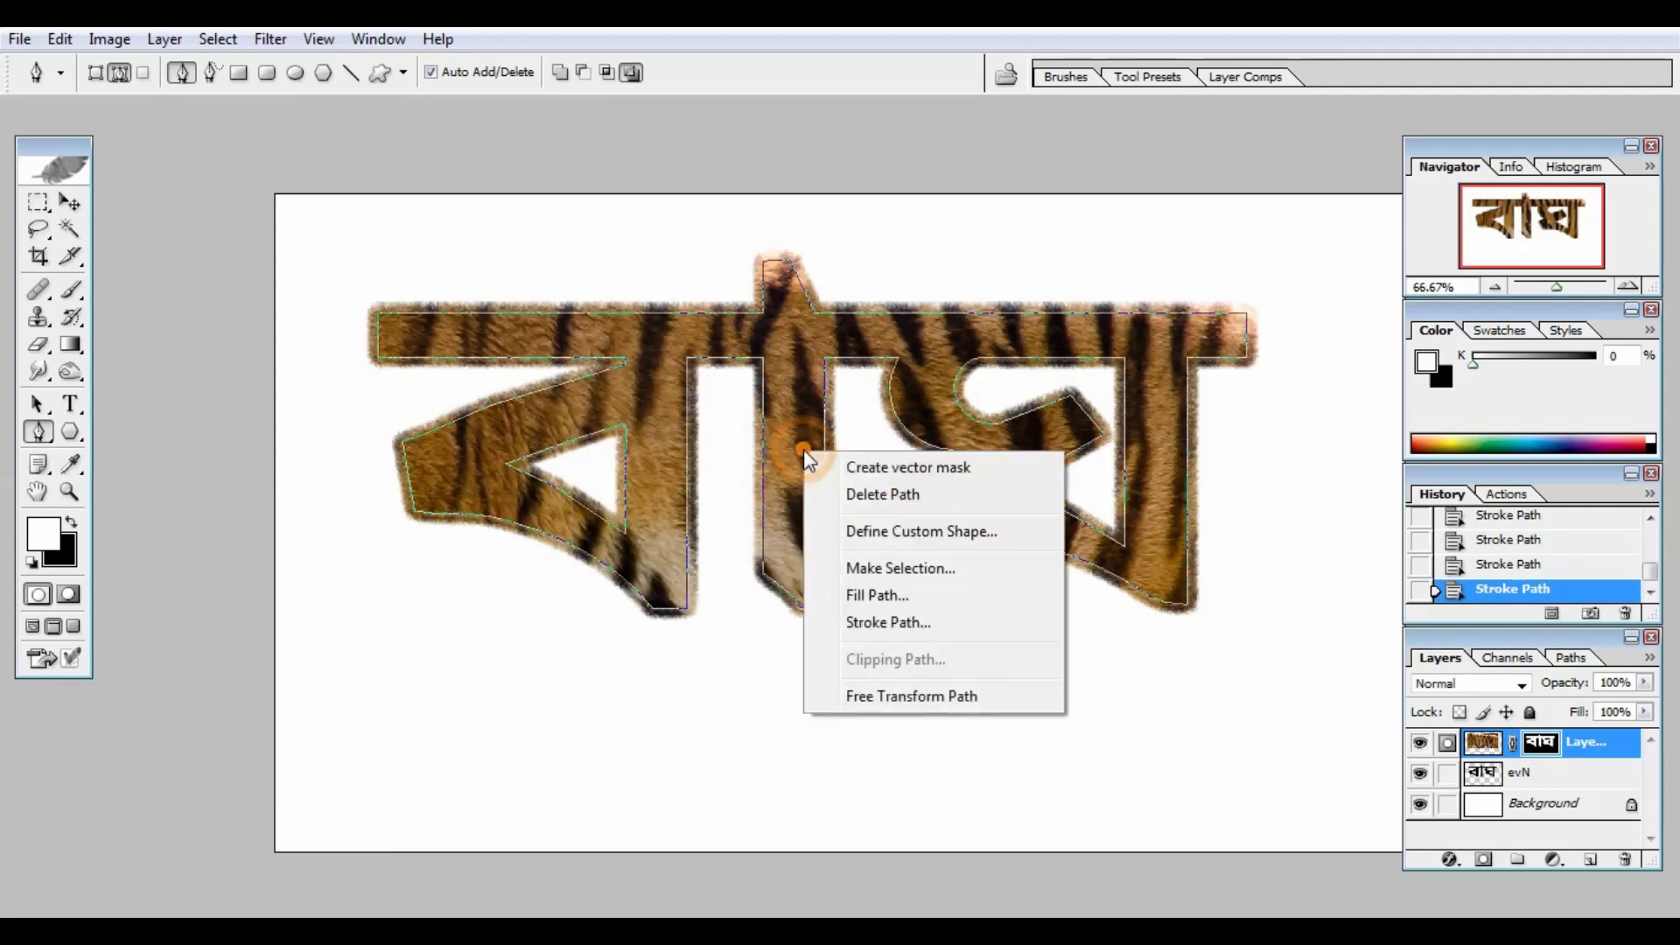
click(893, 623)
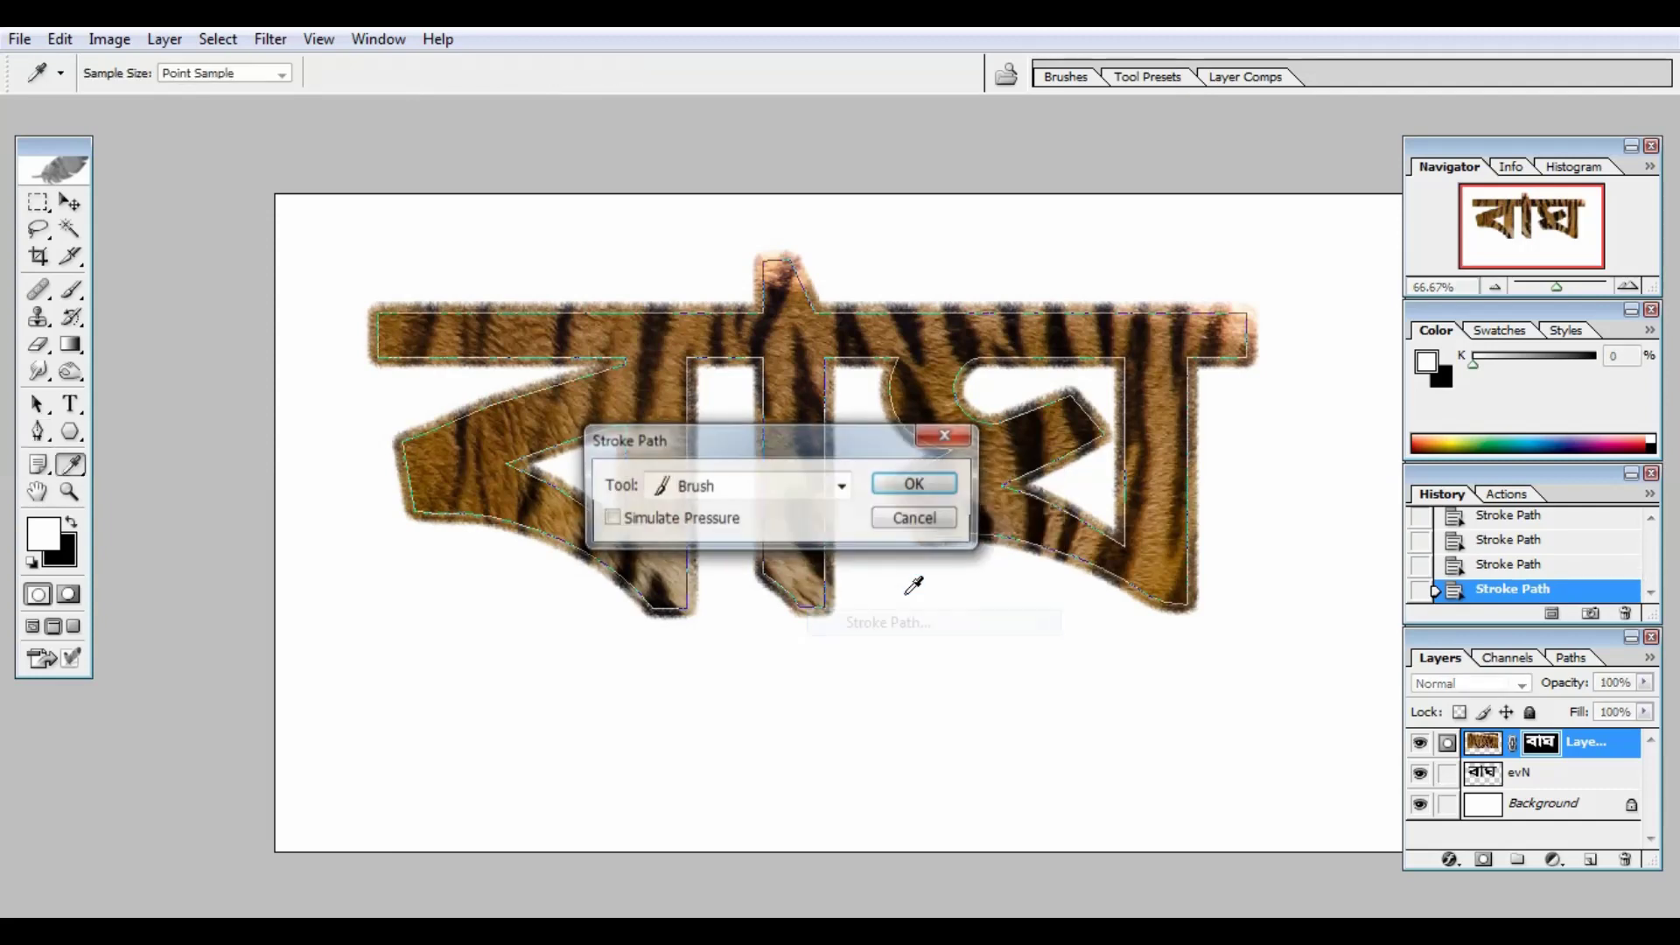
click(926, 485)
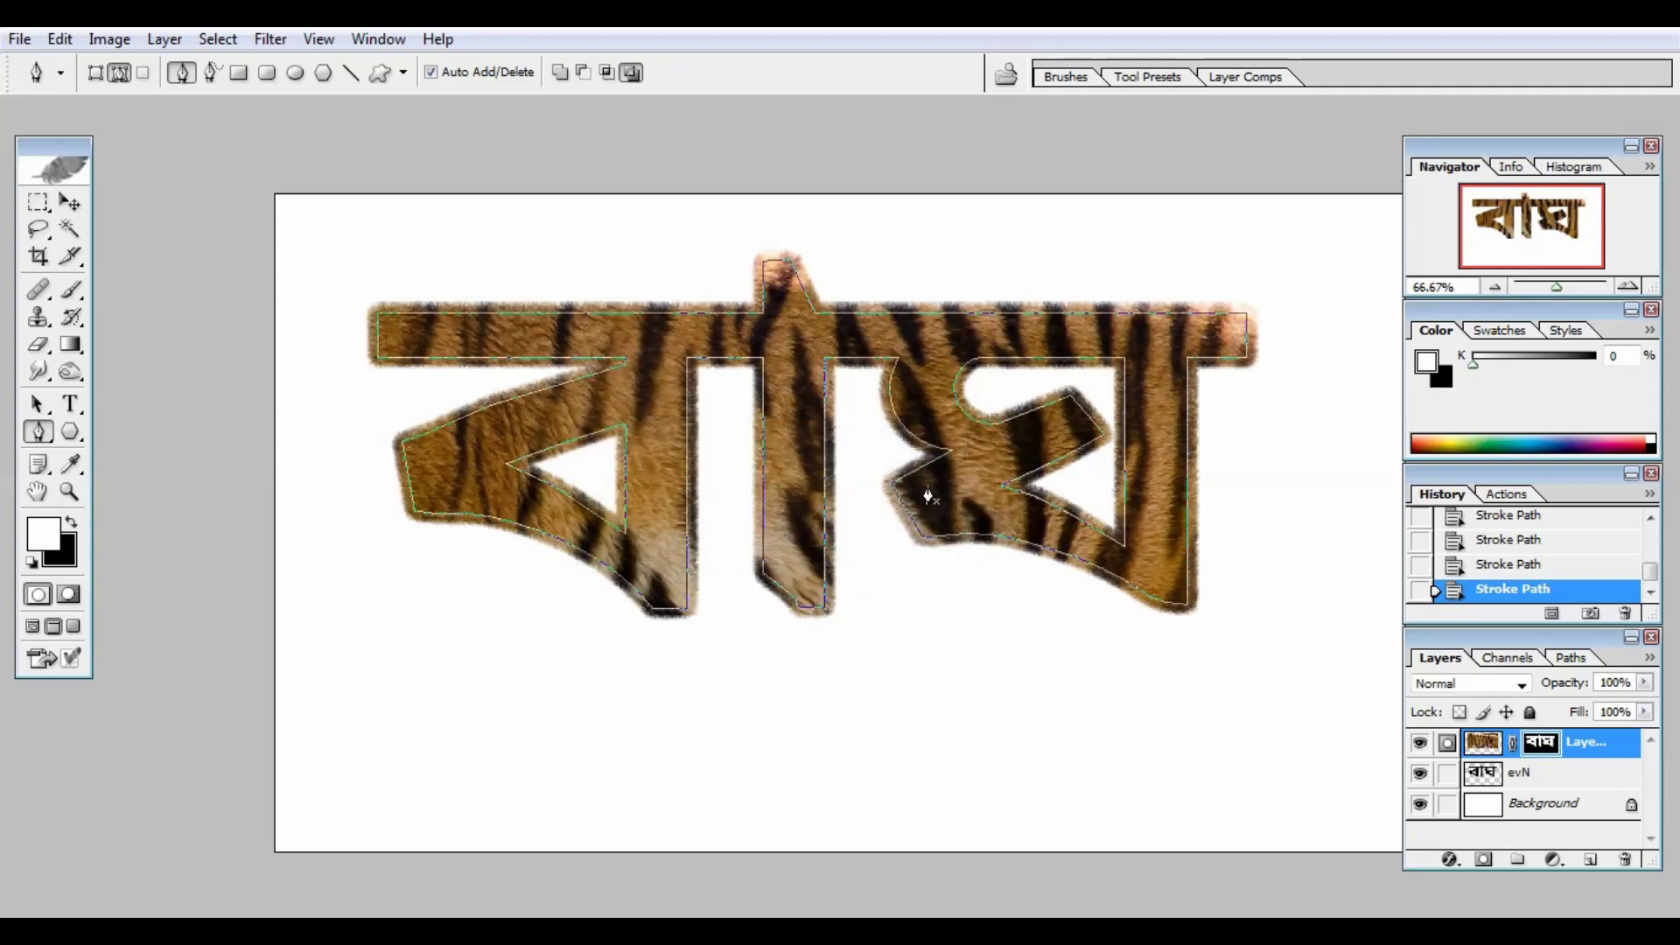
key(Delete)
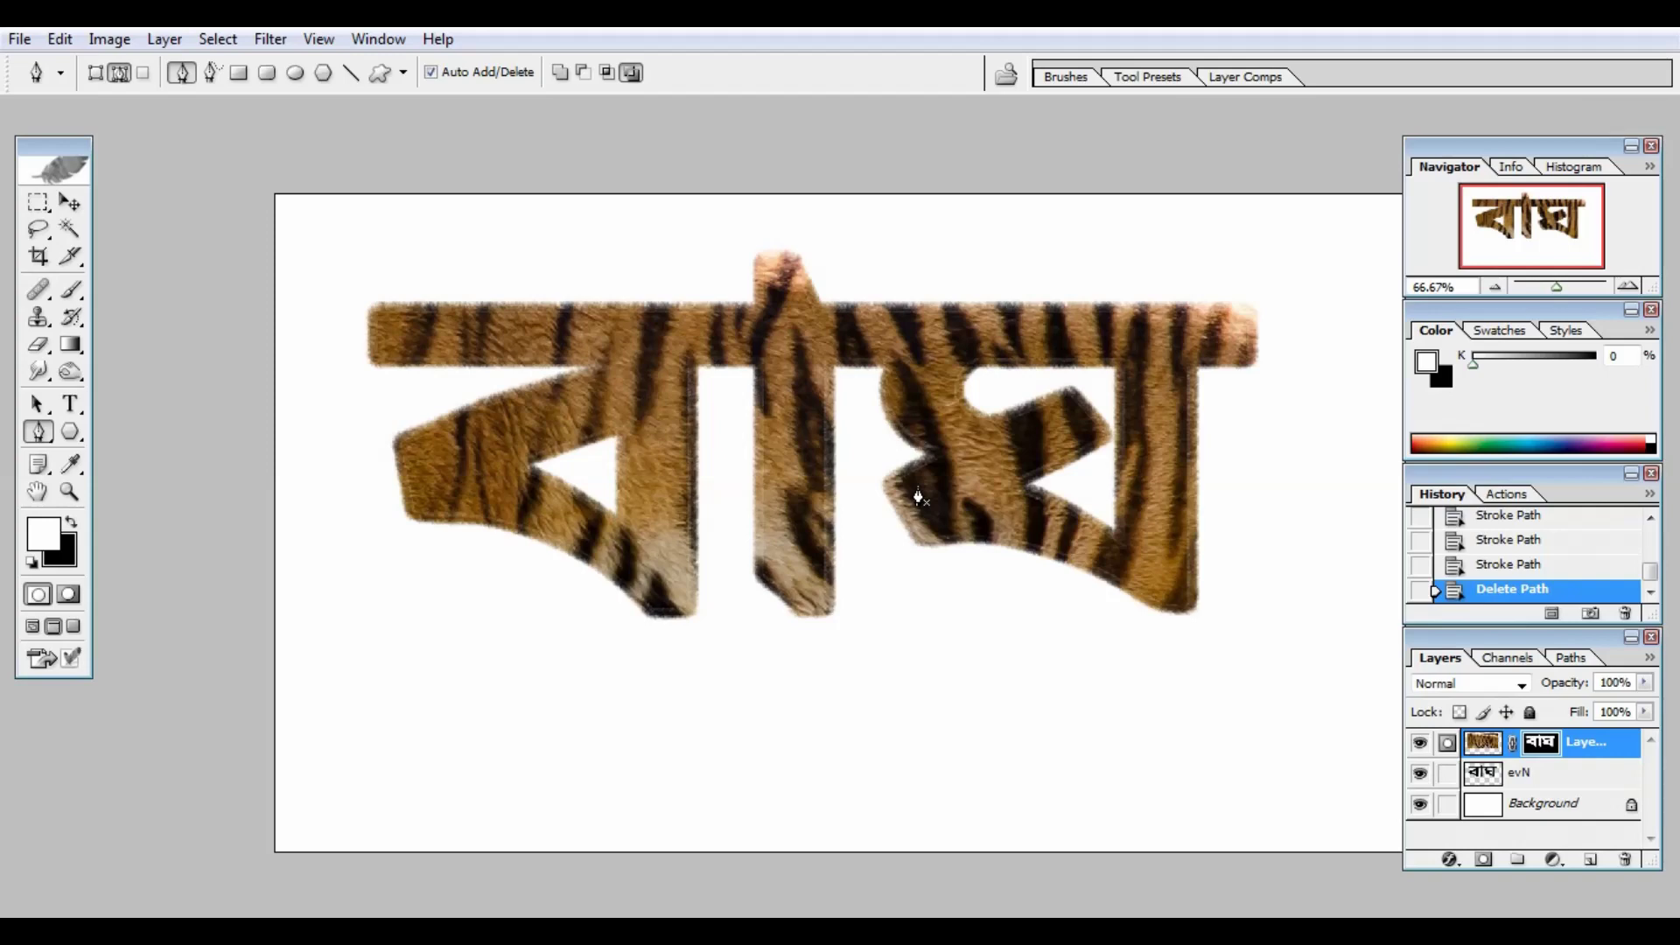
key(ctrl+alt+z)
key(ctrl+alt+z)
key(ctrl+alt+z)
key(ctrl+alt+z)
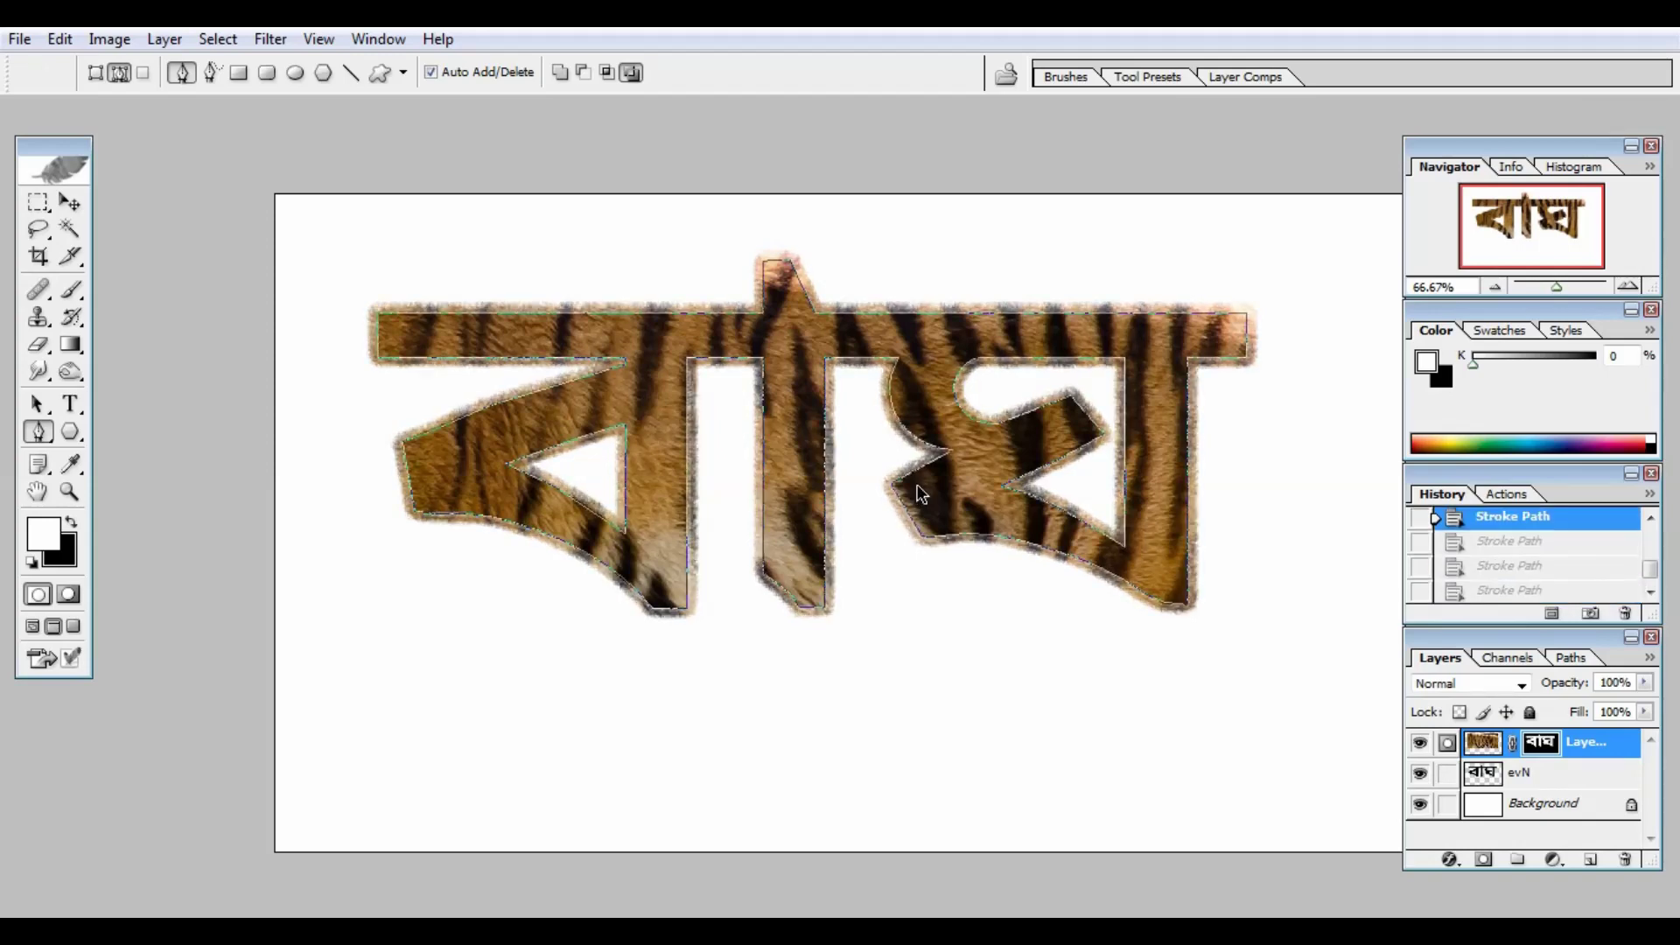
key(ctrl+alt+z)
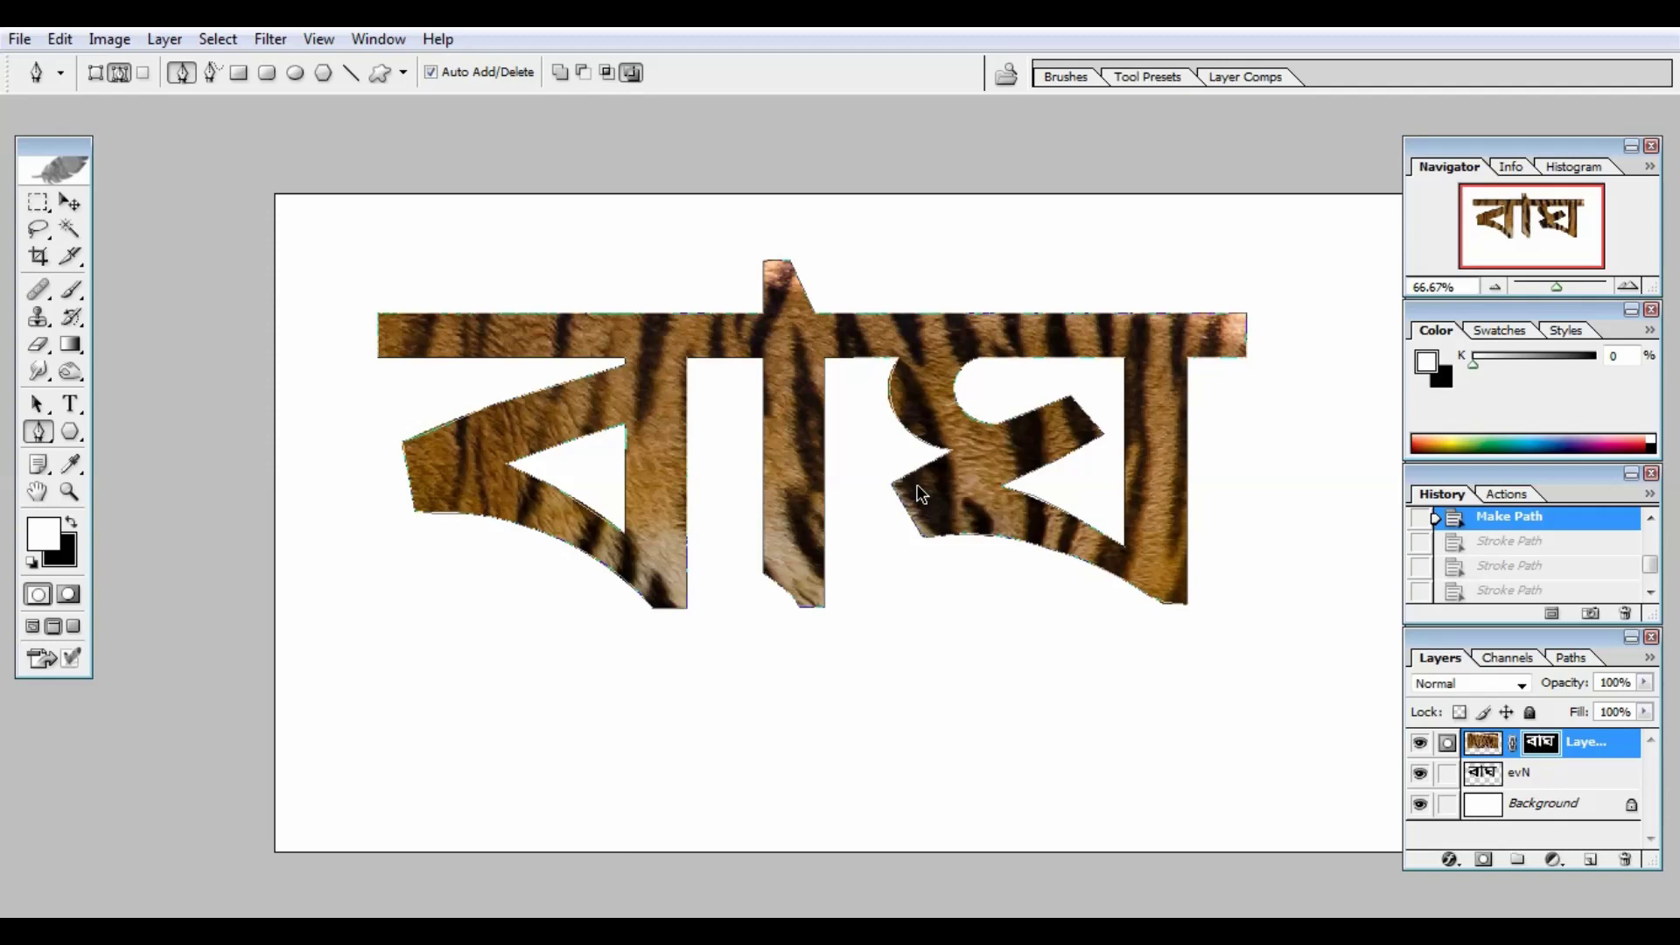
key(ctrl+plus)
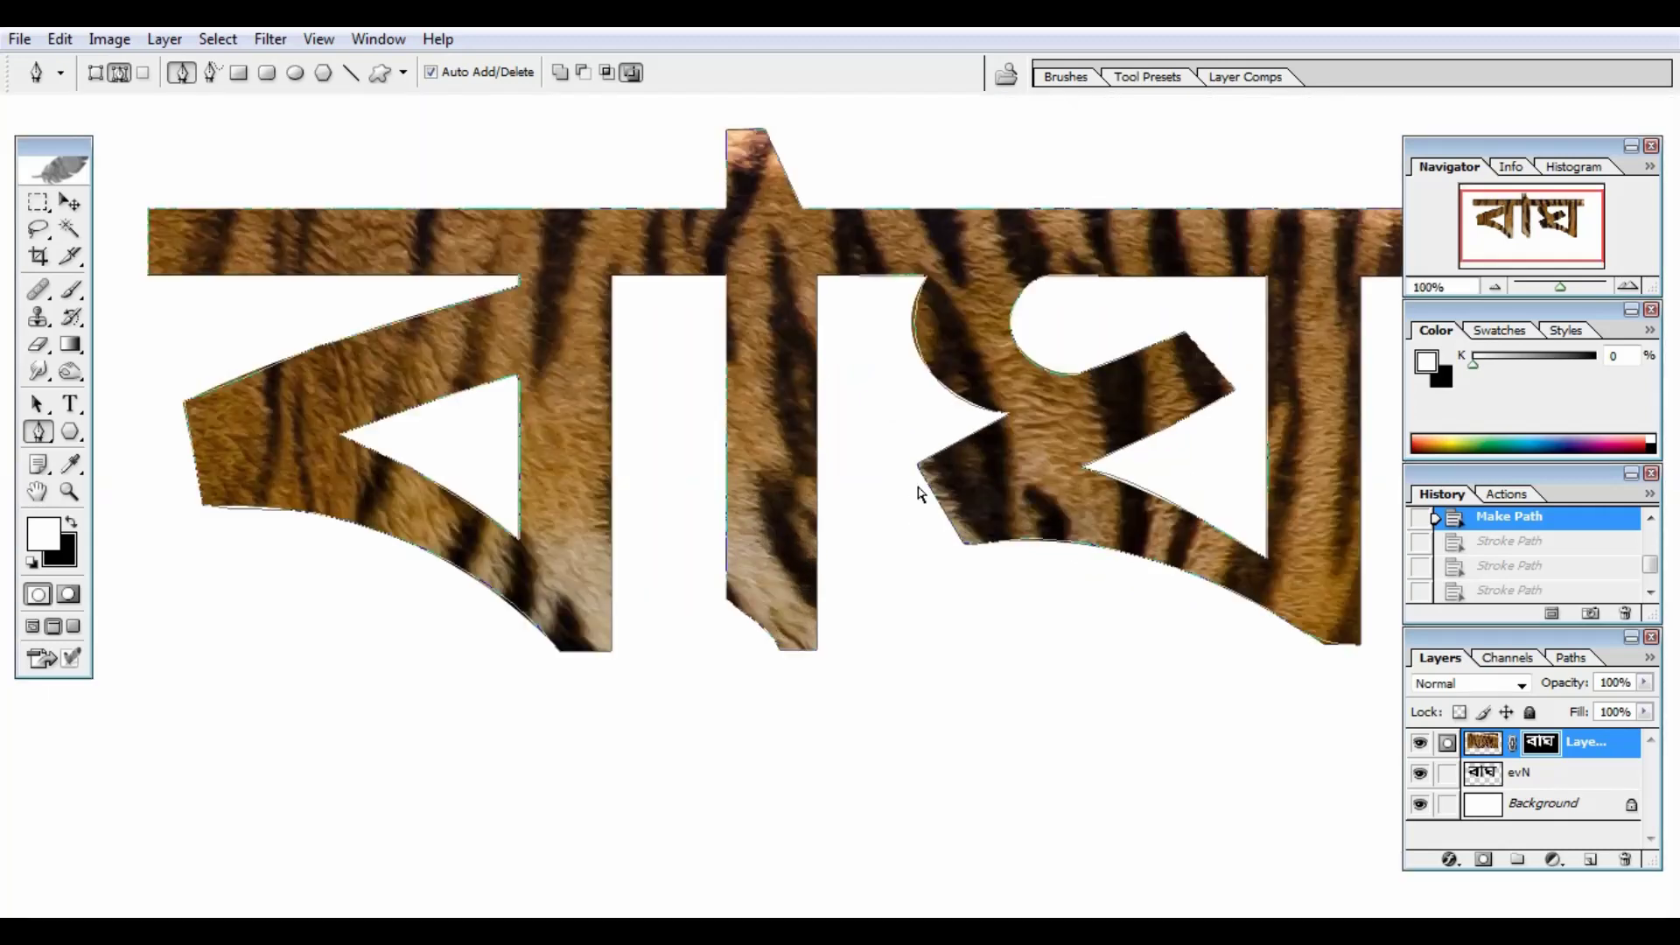
key(ctrl+shift+z)
key(ctrl+shift+z)
key(ctrl+shift+z)
key(ctrl+shift+z)
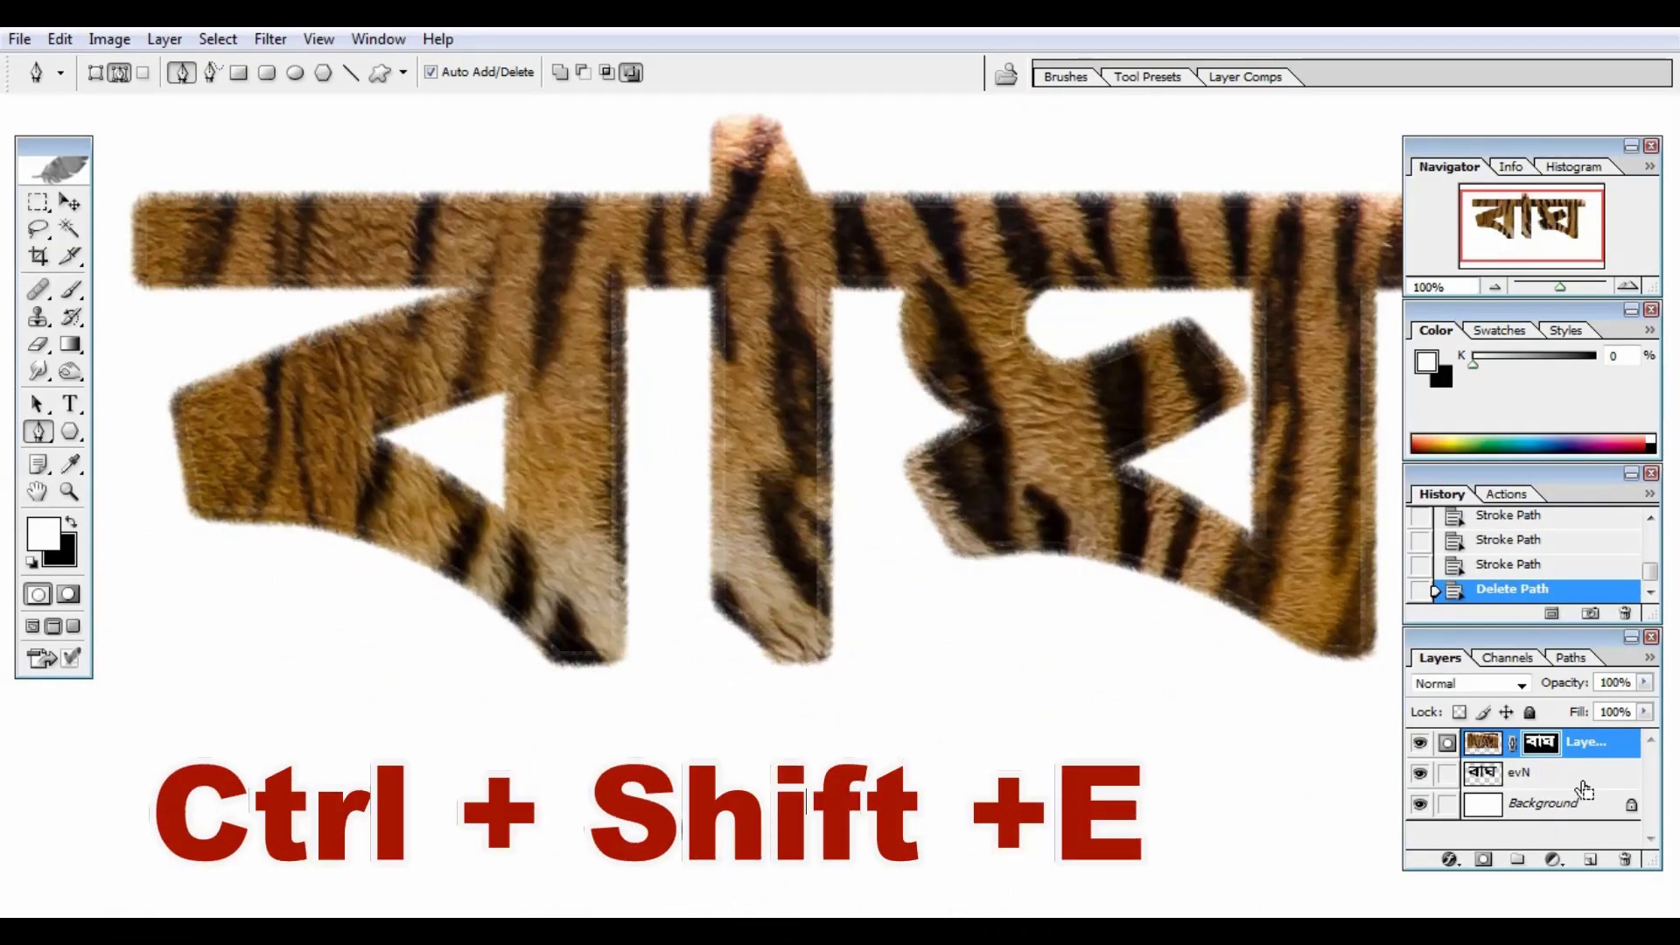
Merge all visible layers with Ctrl+Shift+E and zoom around to check the fur edges.
key(ctrl+shift+e)
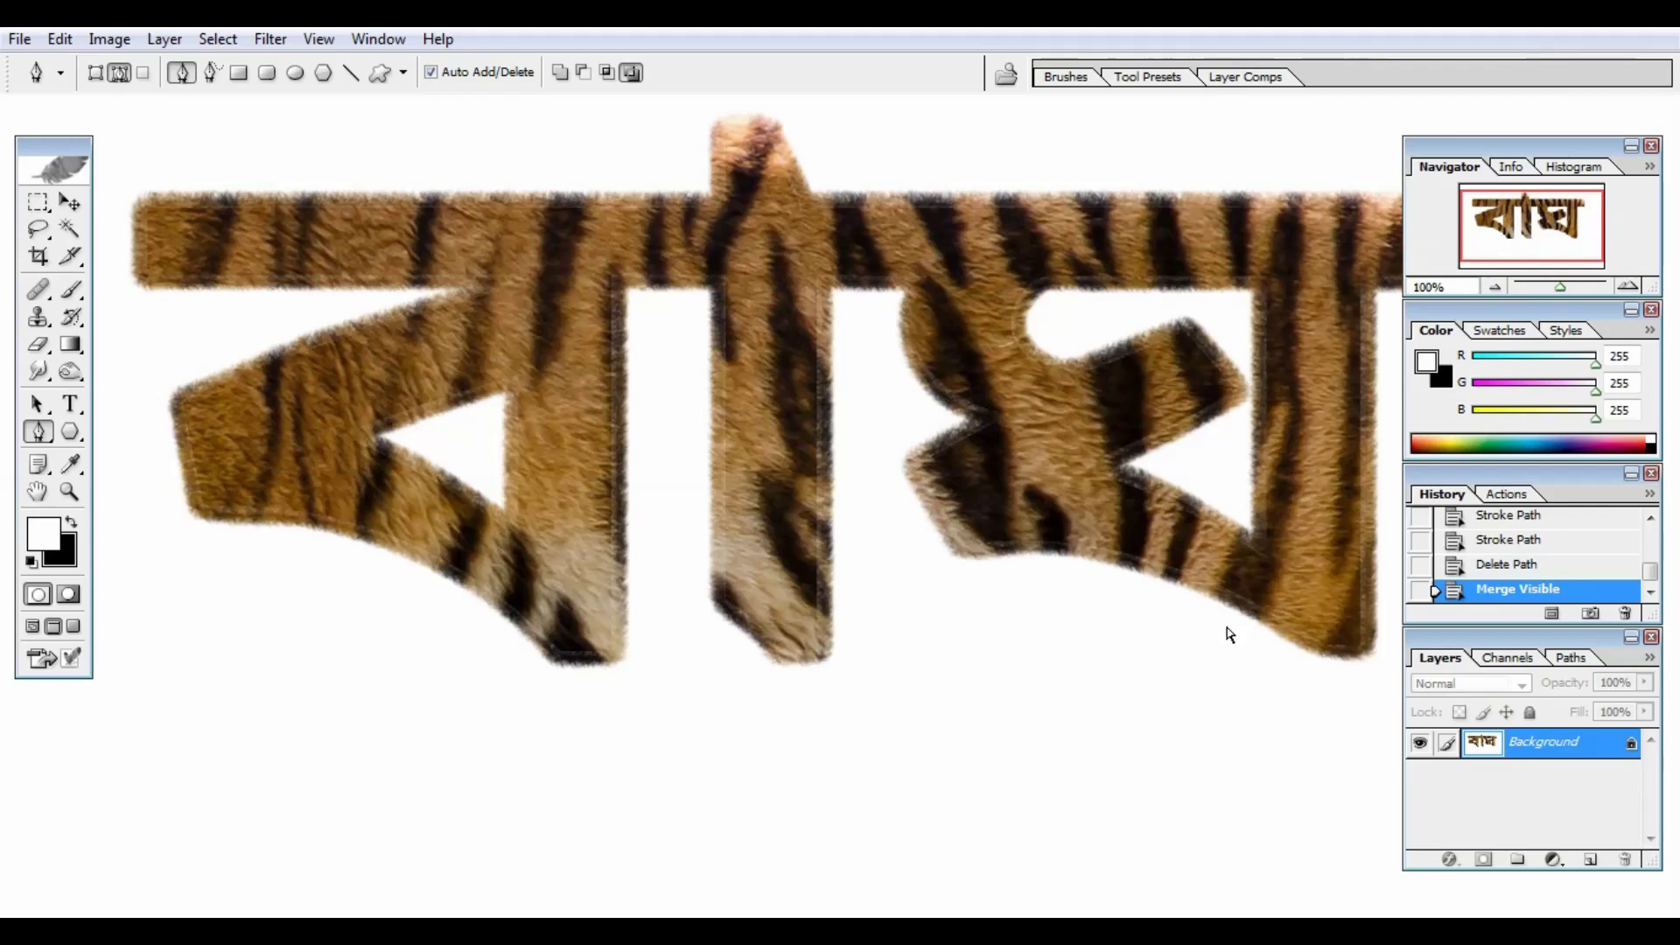
key(ctrl+minus)
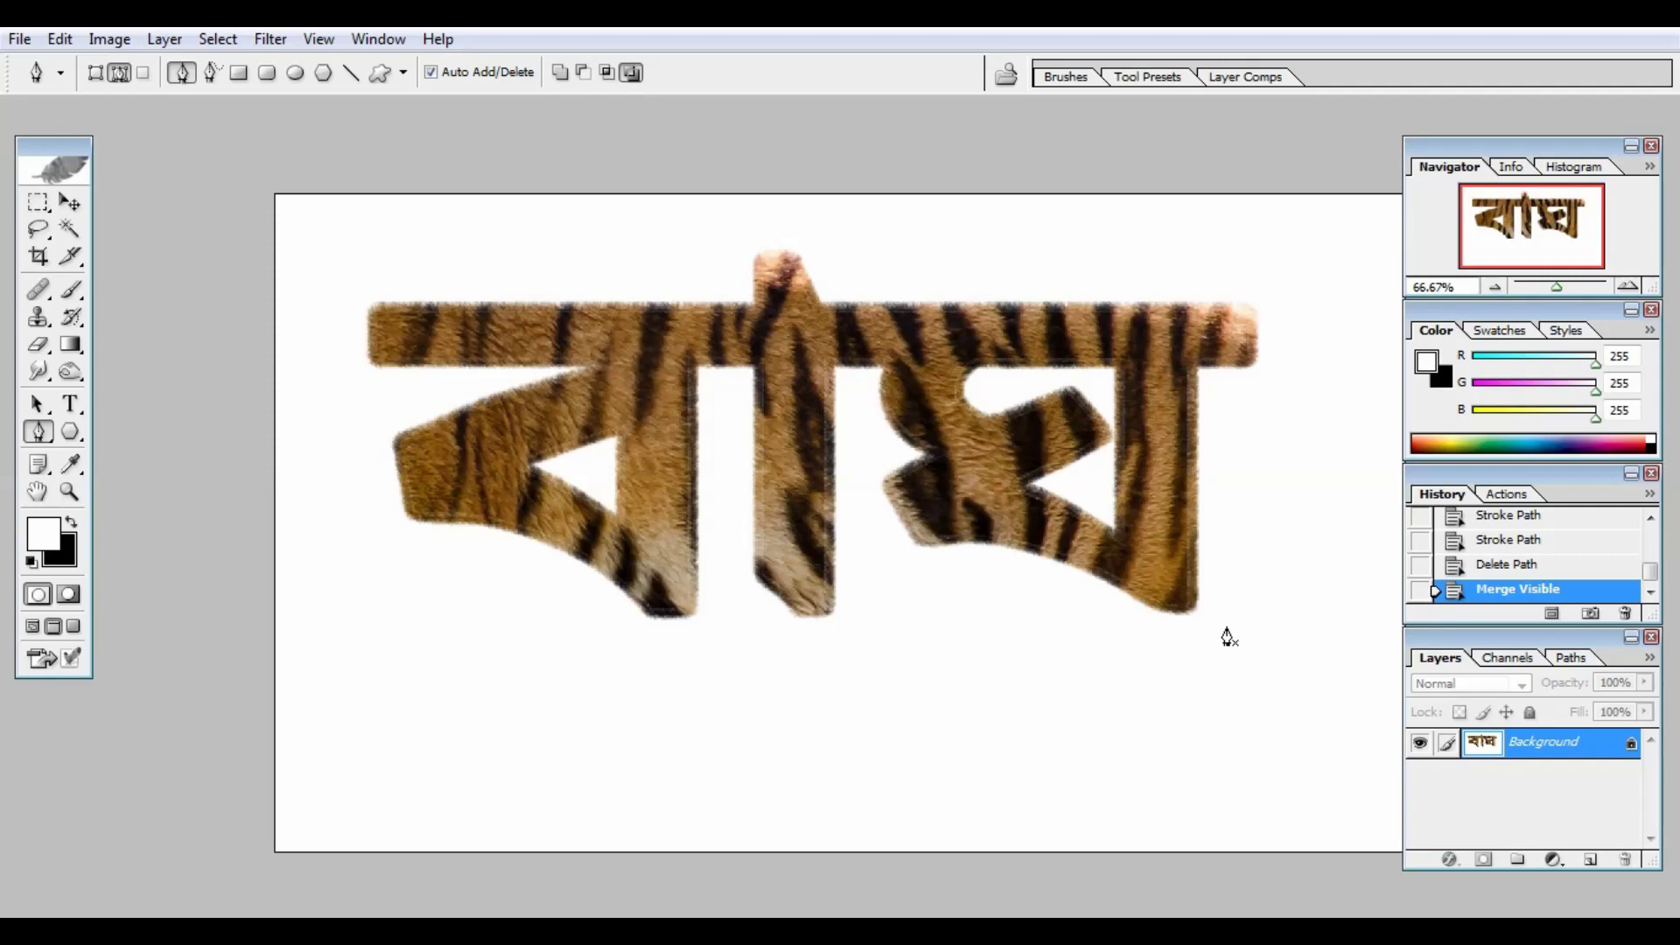
key(ctrl+plus)
key(ctrl+plus)
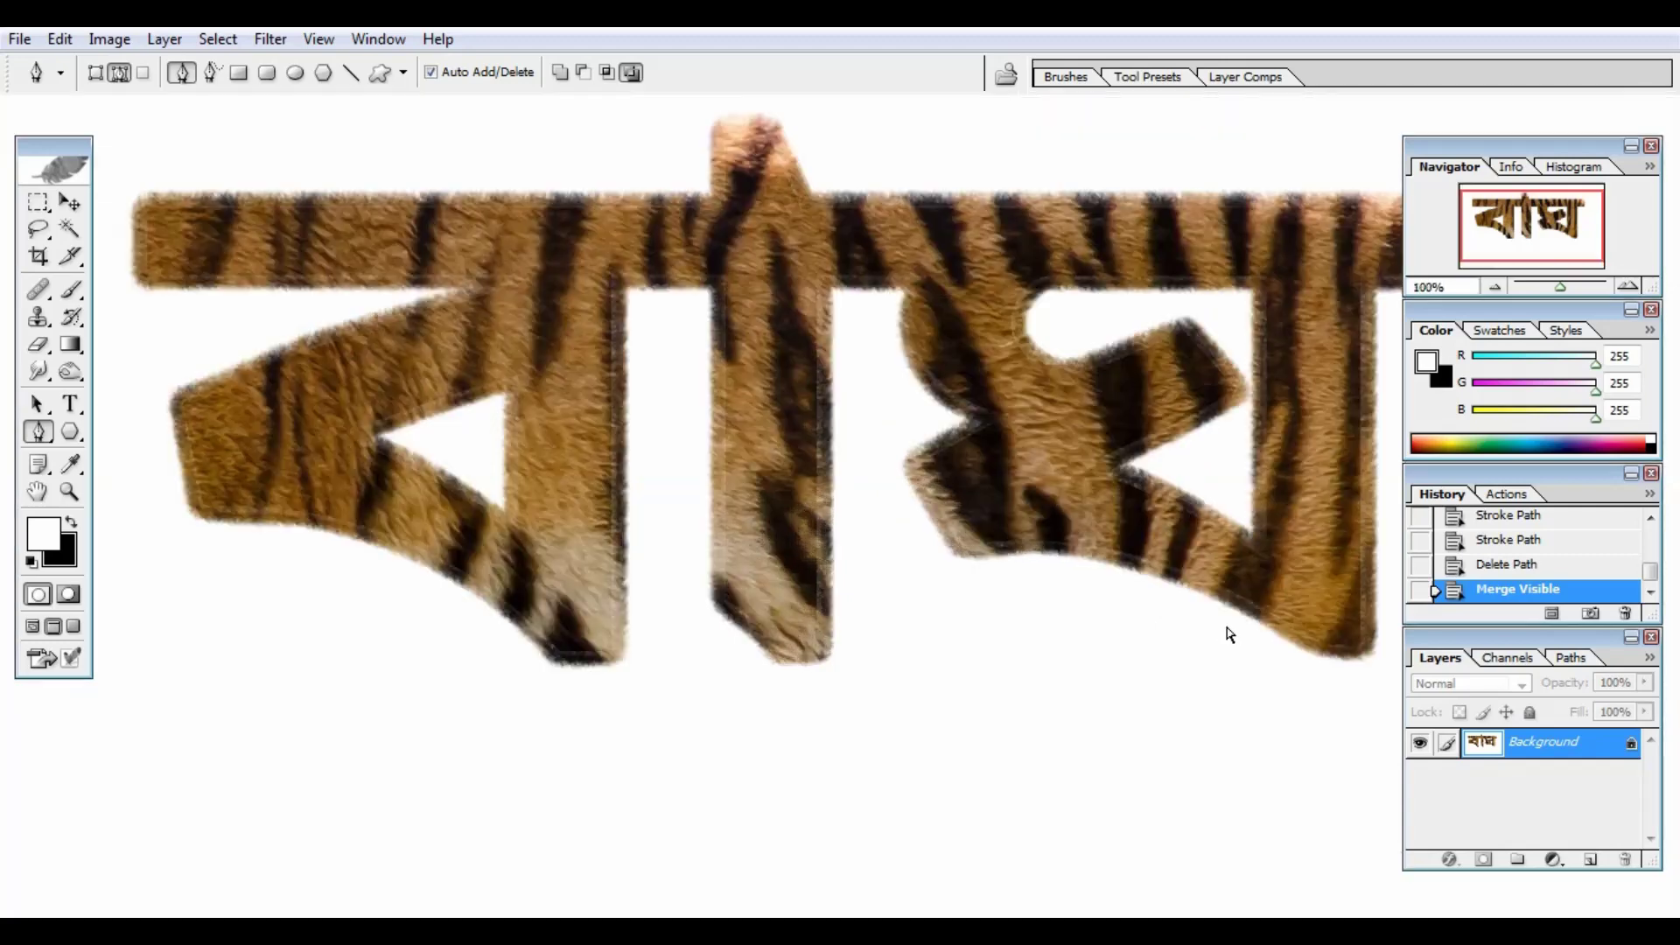
key(ctrl+minus)
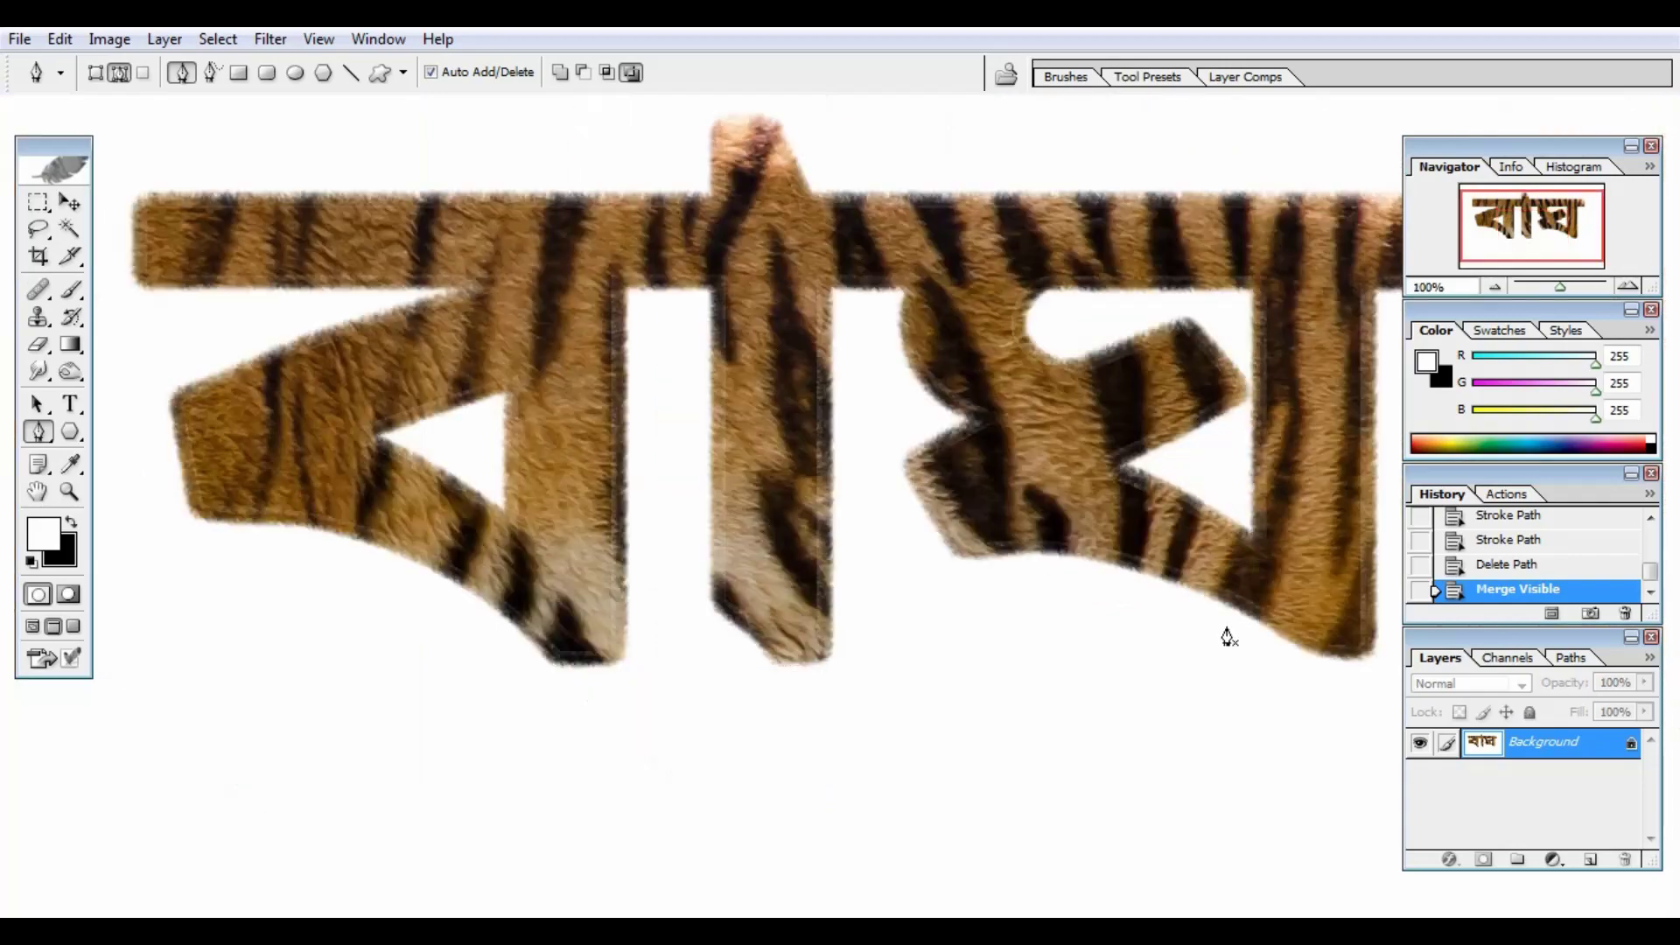